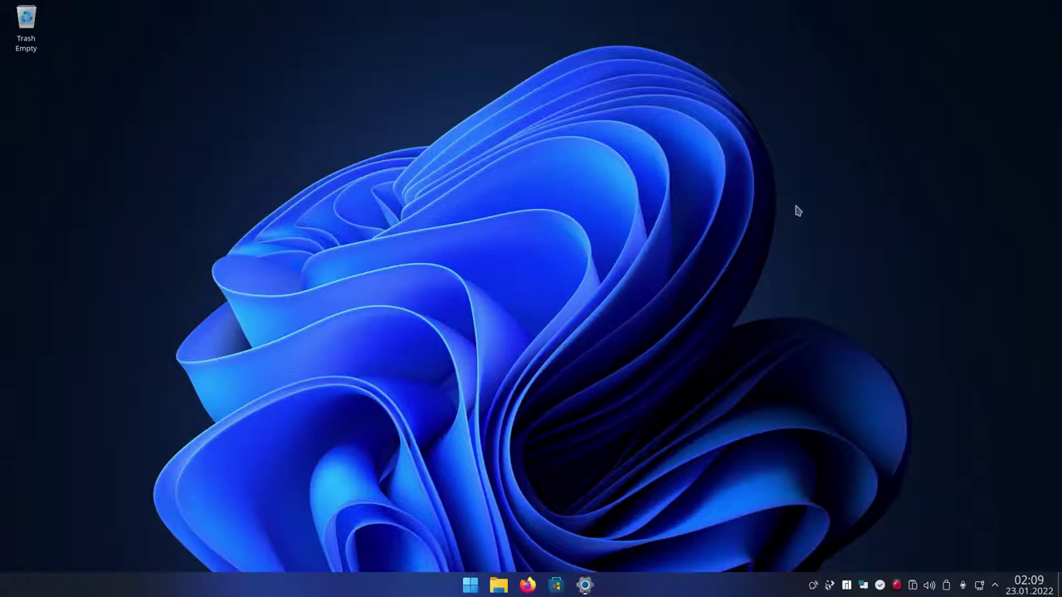
# - Launch System Settings from the centered taskbar, landing on General Behavior
pyautogui.moveTo(796, 208); pyautogui.dragTo(344, 390)
# - Check About this System for Plasma 5.23.4 on Manjaro, then close System Settings
pyautogui.click(585, 585)
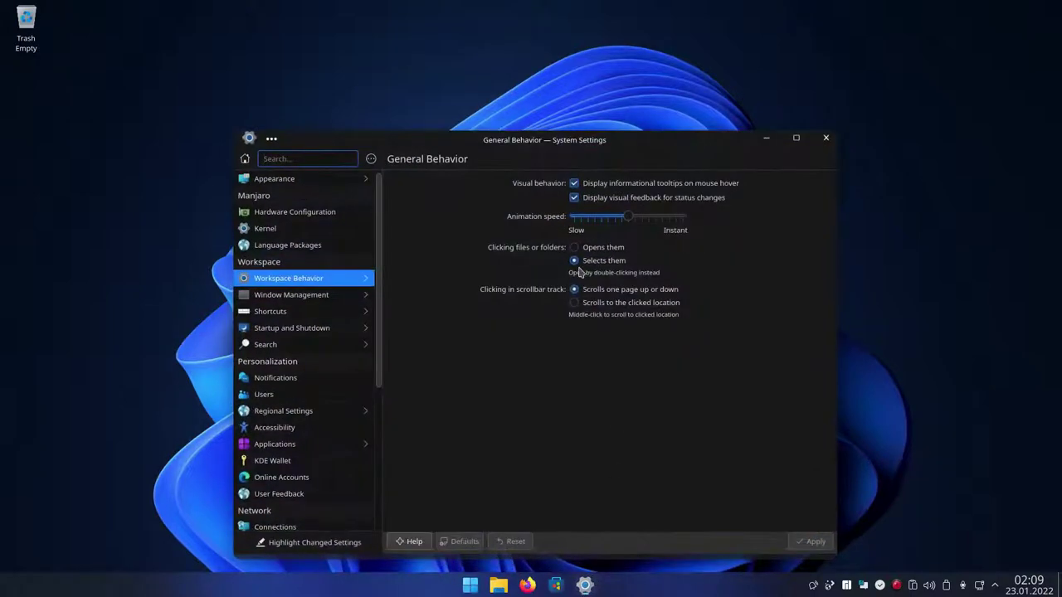
pyautogui.moveTo(522, 144); pyautogui.dragTo(523, 88)
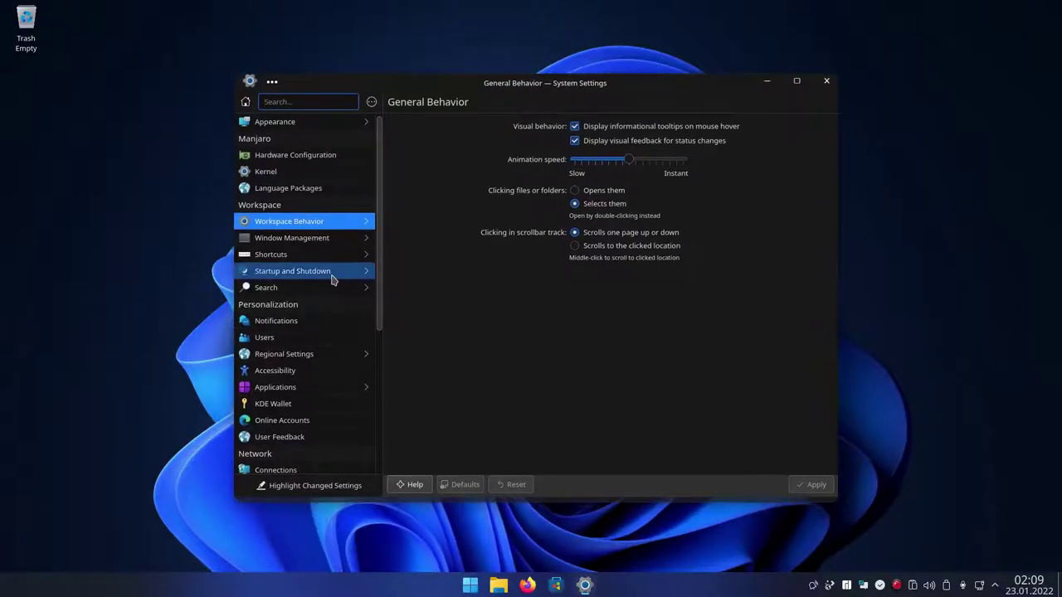
pyautogui.scroll(-5, 331, 280)
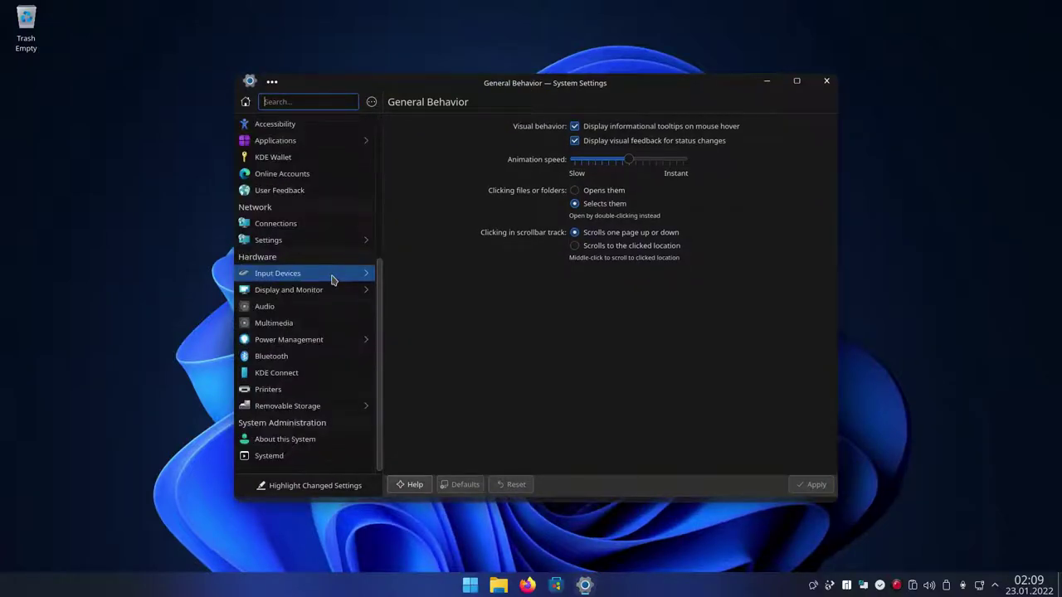
pyautogui.click(285, 439)
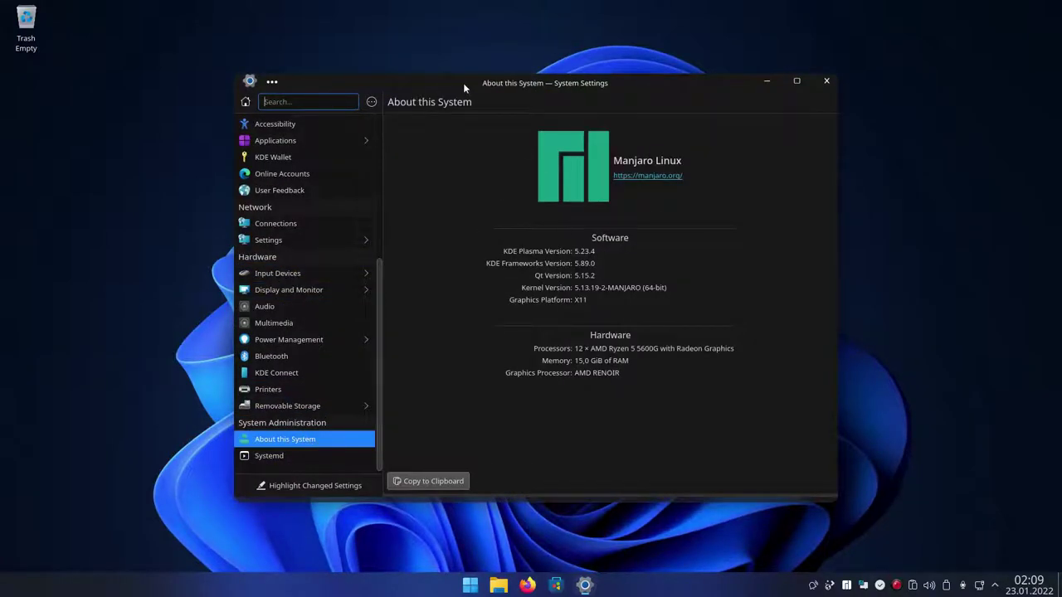
pyautogui.moveTo(463, 84)
pyautogui.mouseDown()
pyautogui.moveTo(435, 82)
pyautogui.moveTo(447, 92)
pyautogui.mouseUp()
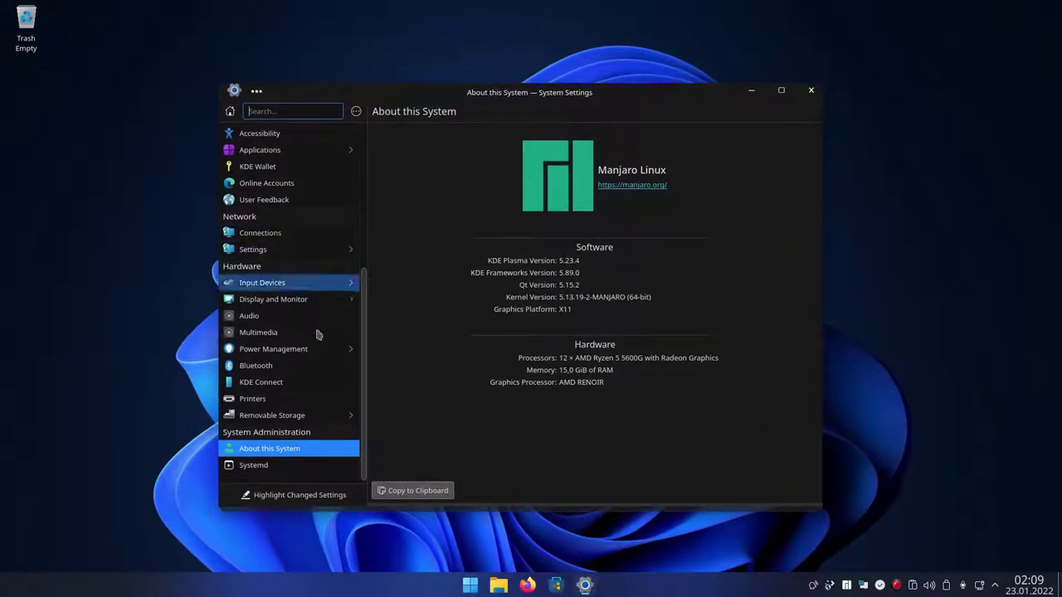
pyautogui.scroll(5, 318, 332)
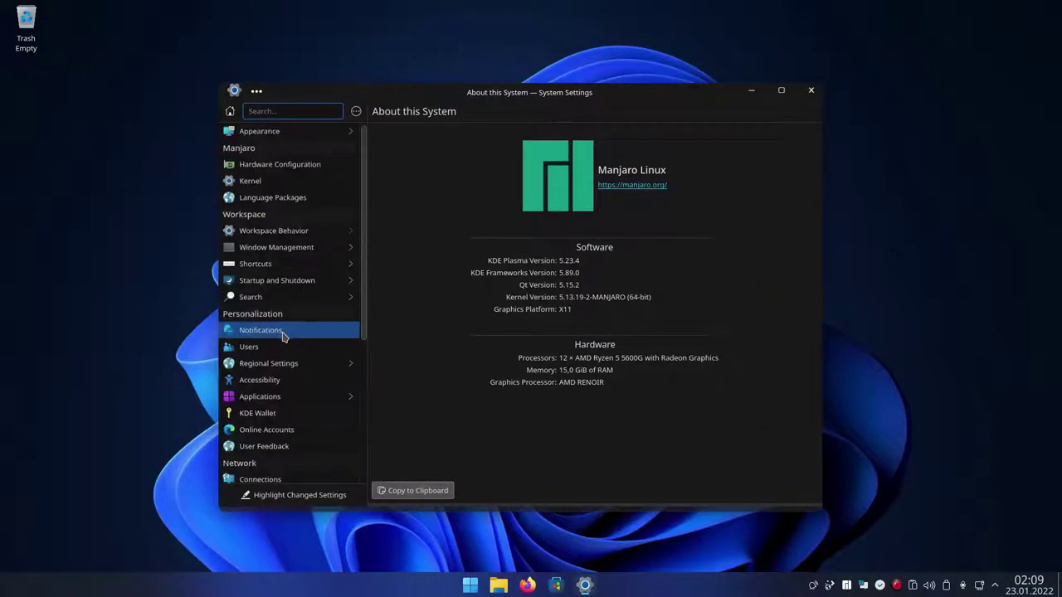
pyautogui.click(811, 90)
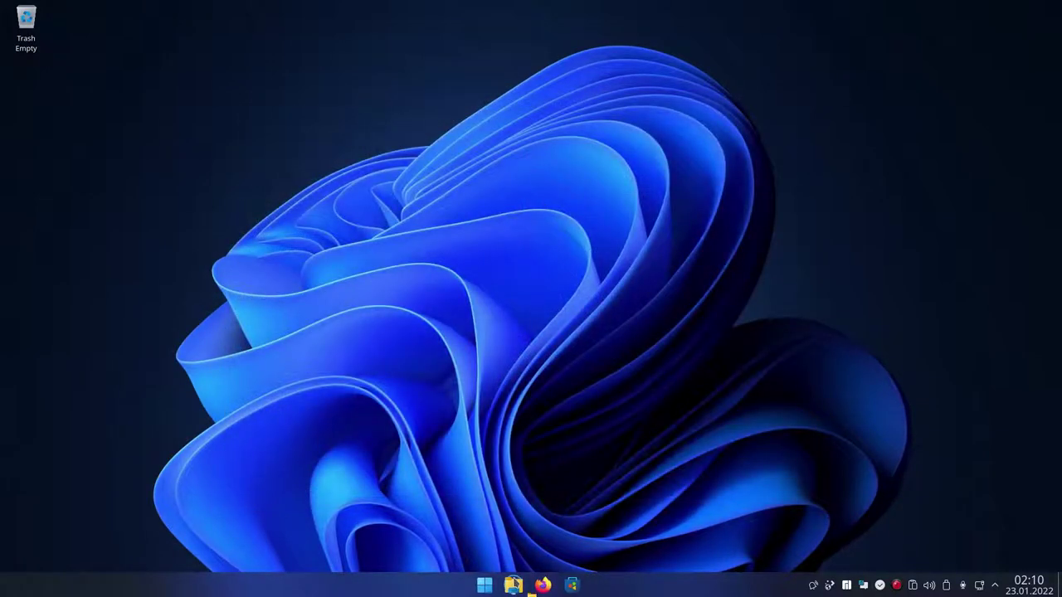
pyautogui.click(516, 585)
pyautogui.moveTo(479, 149); pyautogui.dragTo(752, 193)
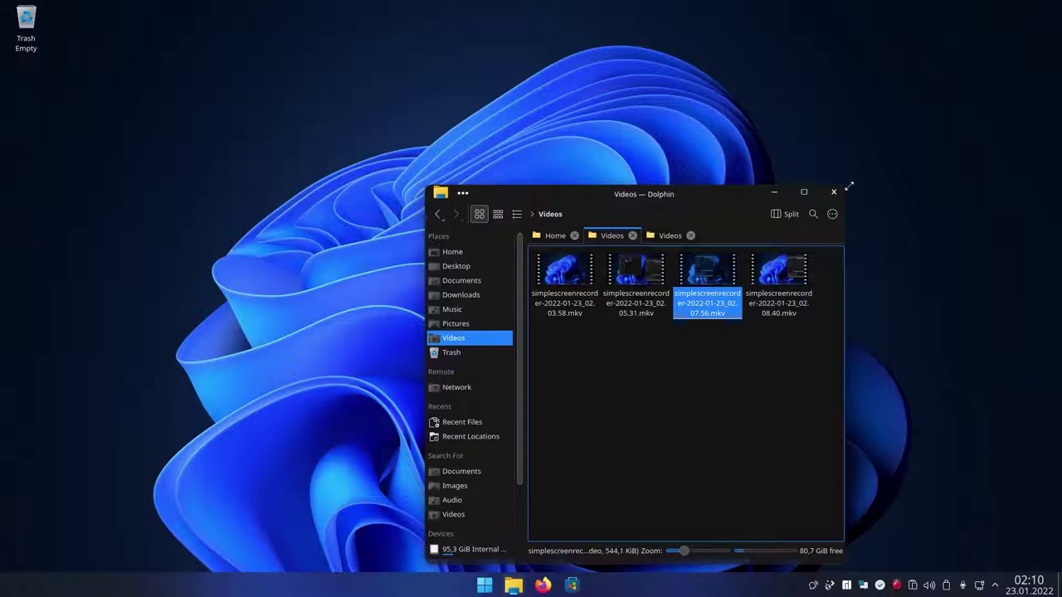
pyautogui.moveTo(730, 189); pyautogui.dragTo(615, 138)
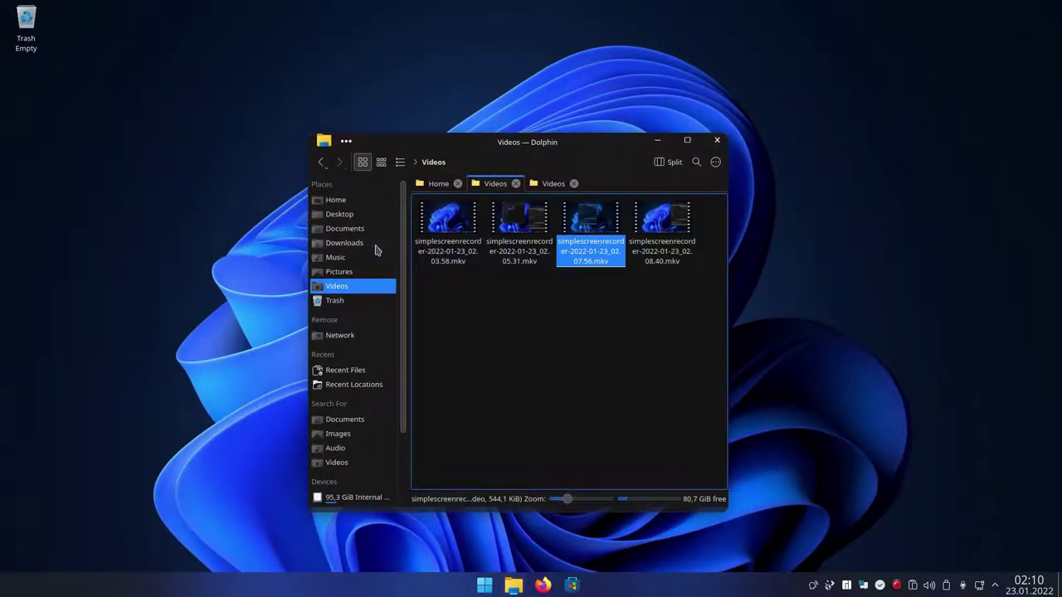
pyautogui.click(348, 201)
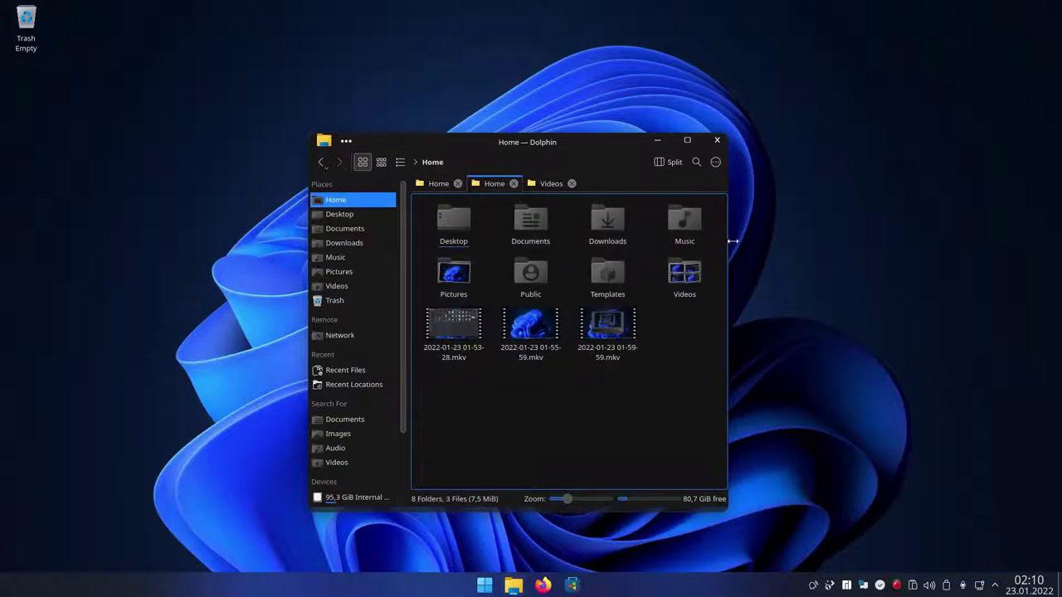
pyautogui.click(715, 162)
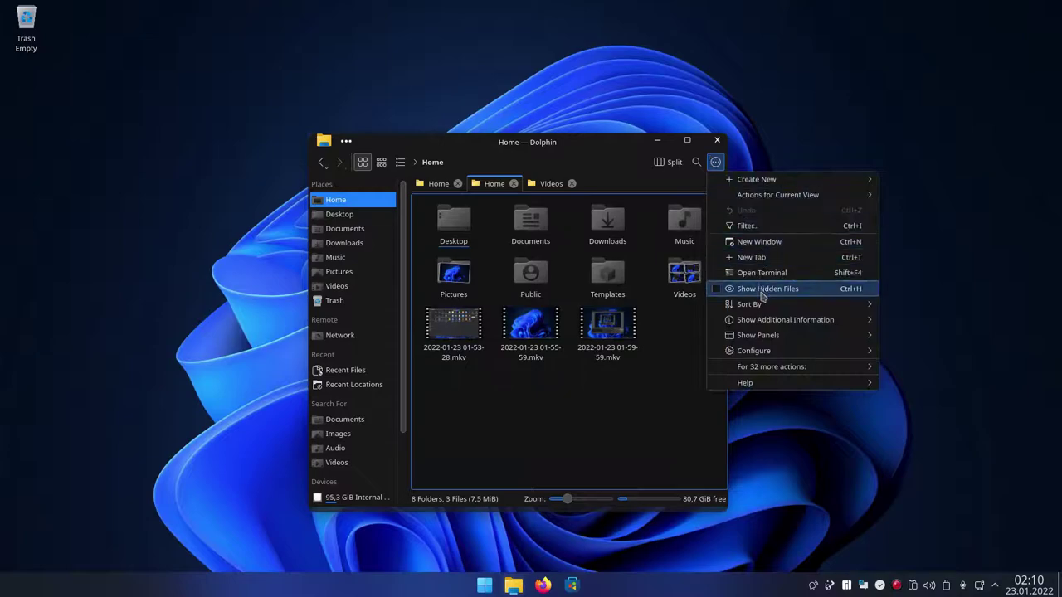
pyautogui.moveTo(763, 355)
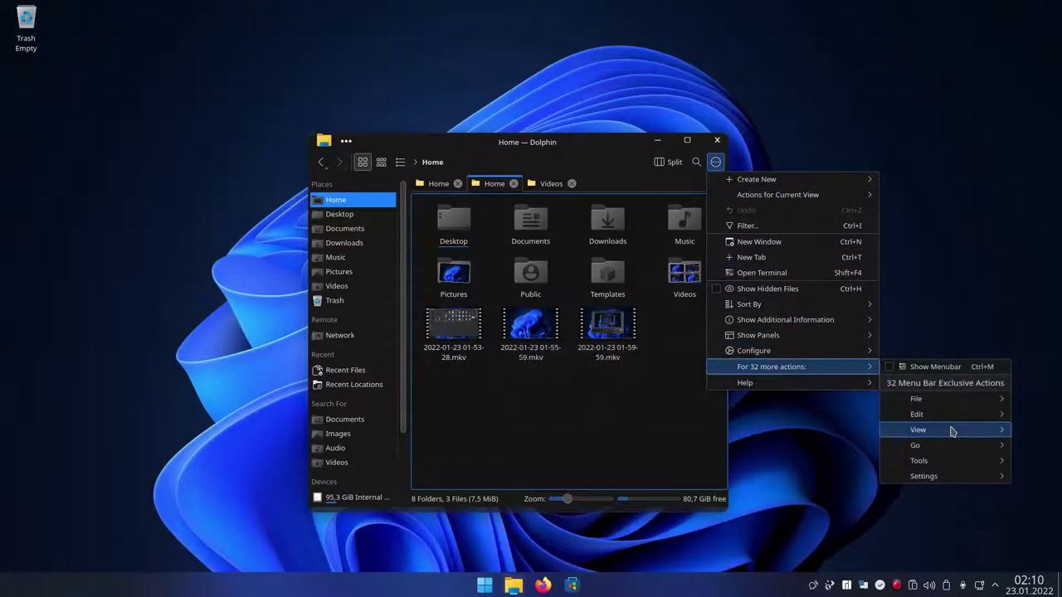
pyautogui.click(660, 390)
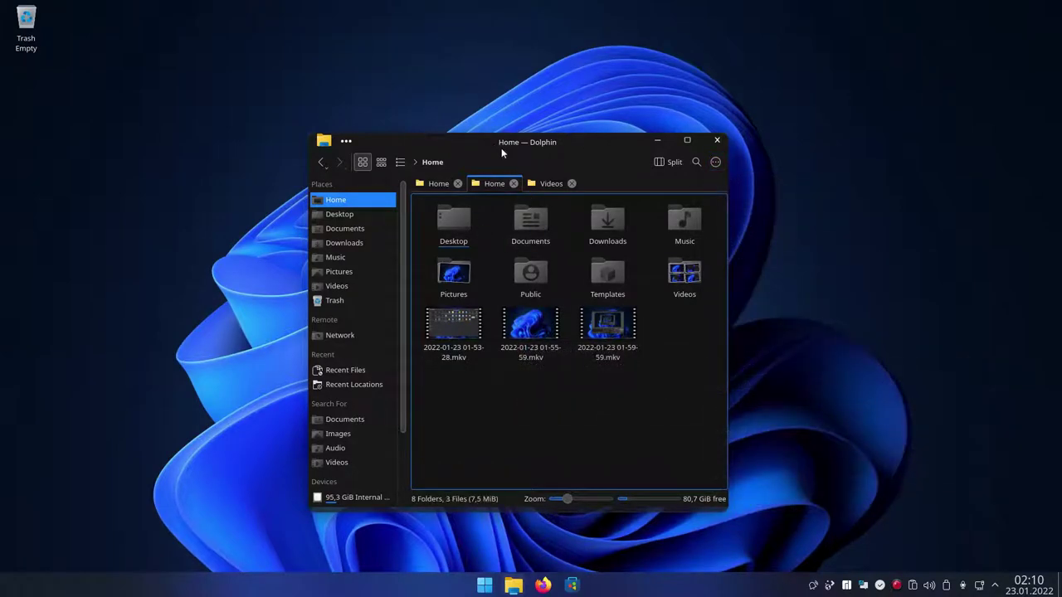
pyautogui.moveTo(502, 148); pyautogui.dragTo(481, 105)
pyautogui.click(697, 98)
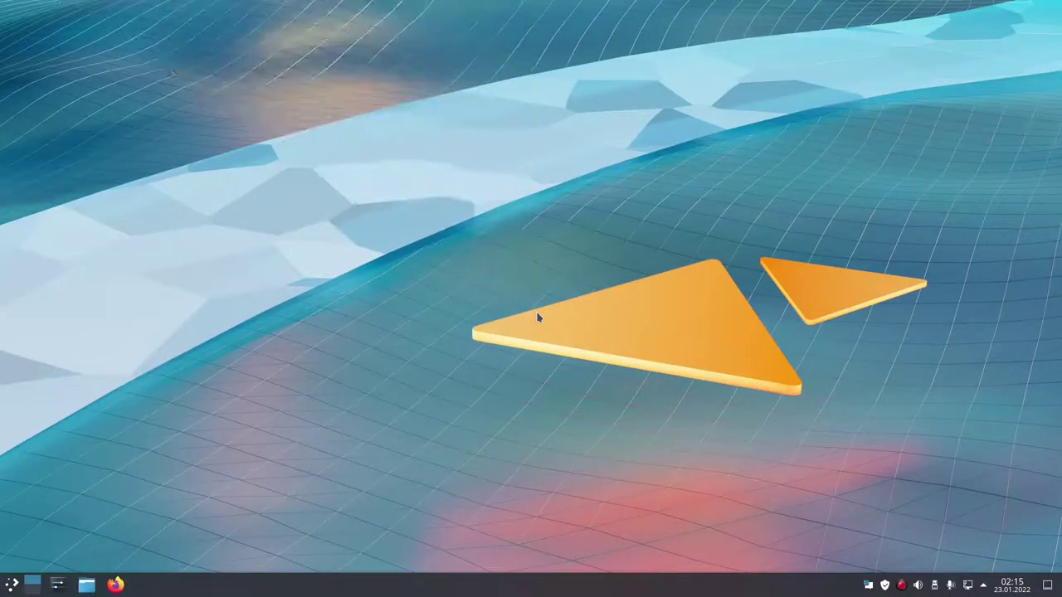
# - Dismiss the desktop context menu and reopen System Settings at Quick Settings
pyautogui.rightClick(458, 208)
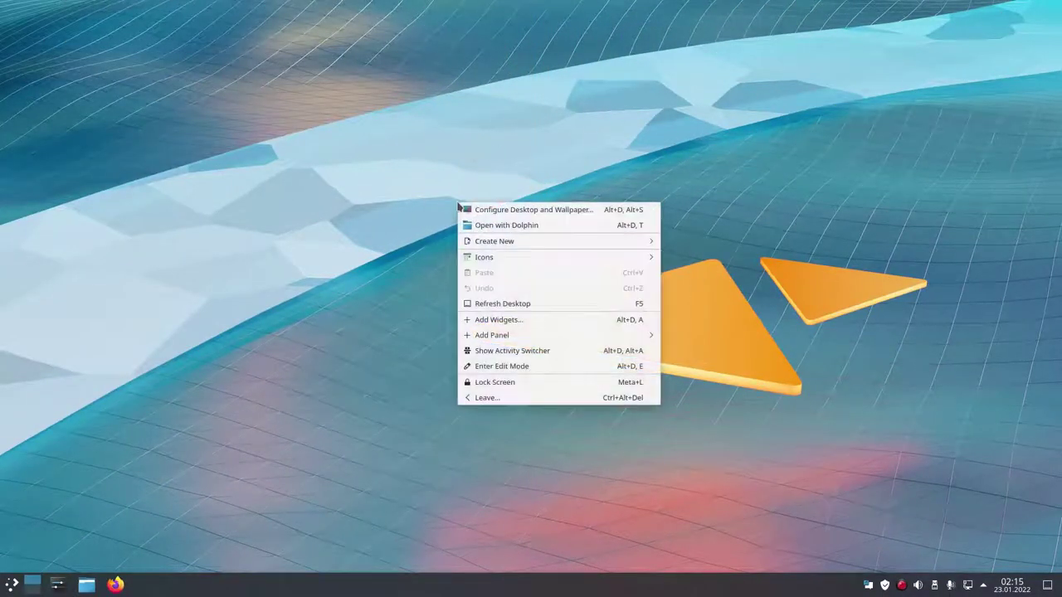
pyautogui.click(536, 306)
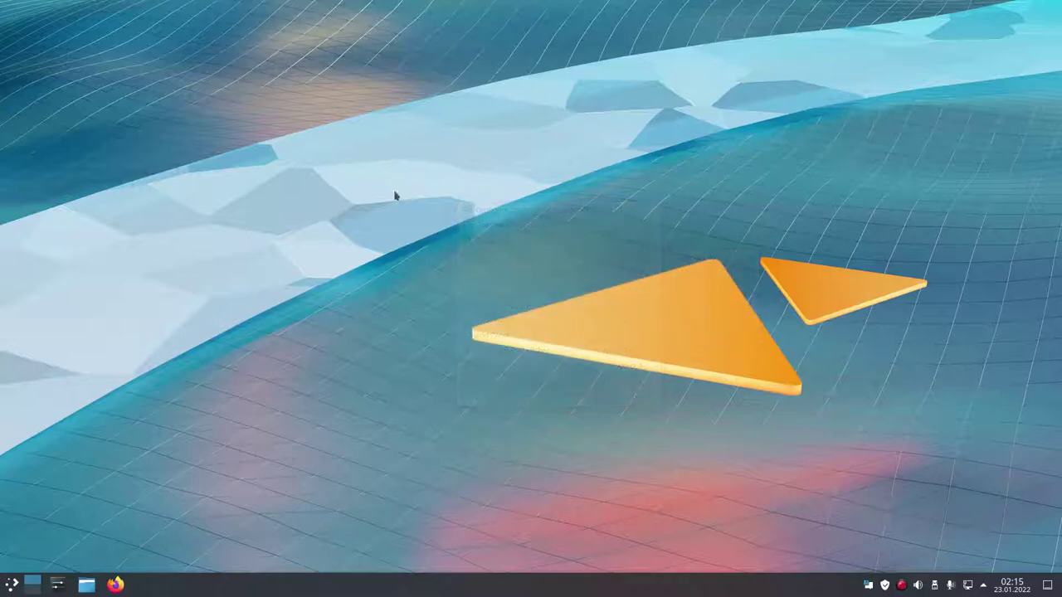
pyautogui.moveTo(374, 171); pyautogui.dragTo(639, 351)
# - Go to Appearance's Global Theme page and open the Get New Global Themes catalogue
pyautogui.click(57, 586)
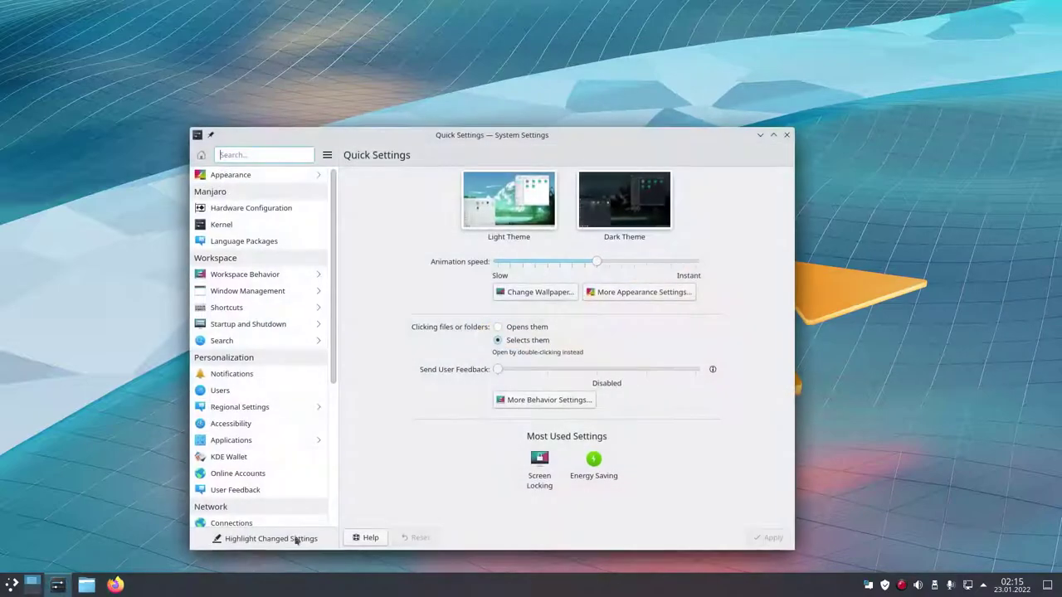
pyautogui.moveTo(519, 135); pyautogui.dragTo(552, 91)
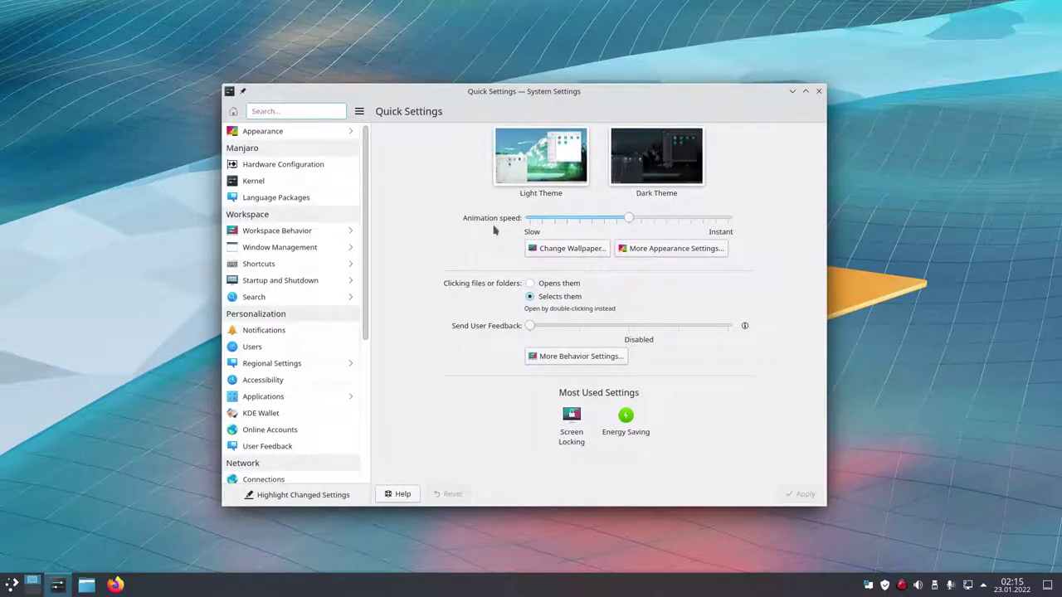
pyautogui.click(348, 136)
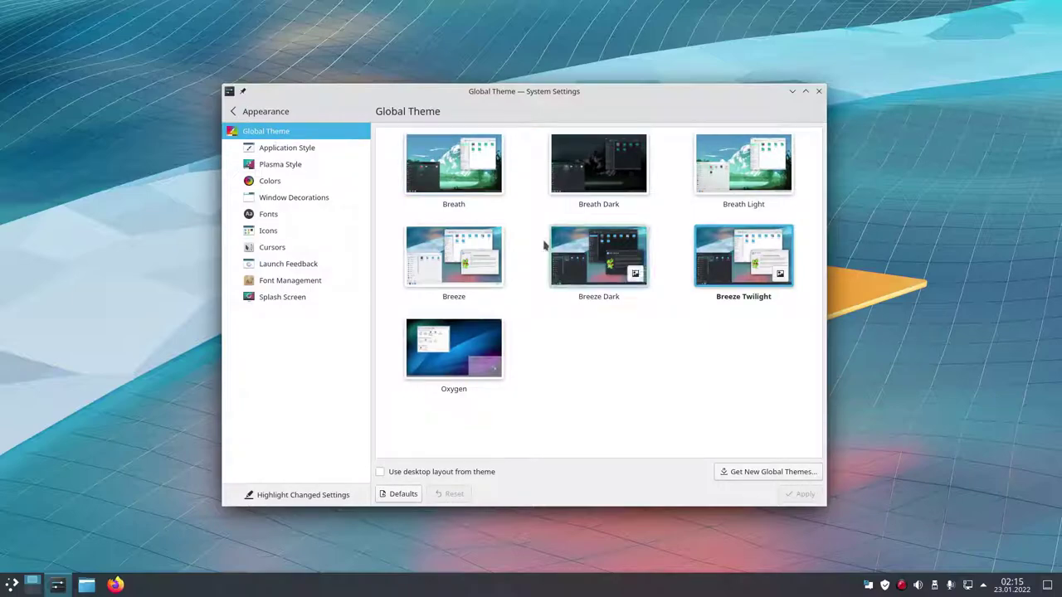
pyautogui.click(753, 470)
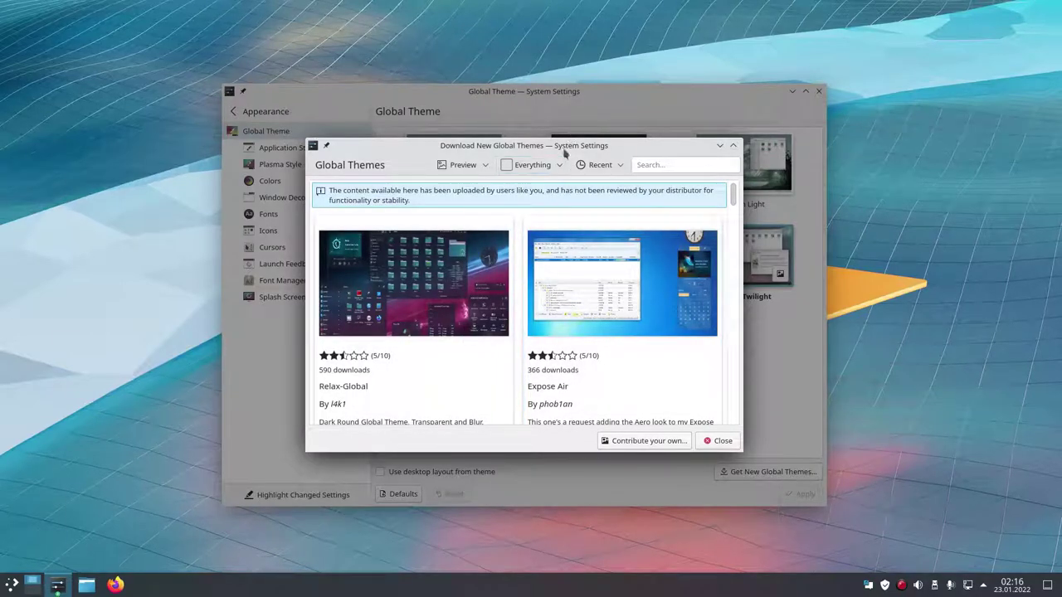
# - Maximize the Global Themes downloader and browse the available themes
pyautogui.moveTo(563, 148); pyautogui.dragTo(614, 3)
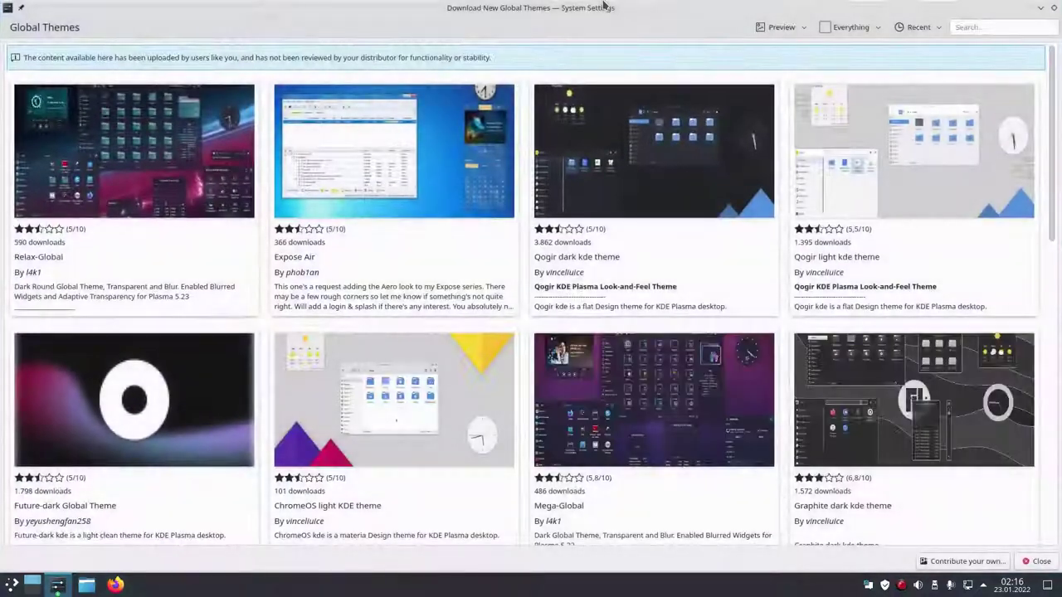
pyautogui.scroll(-10, 355, 240)
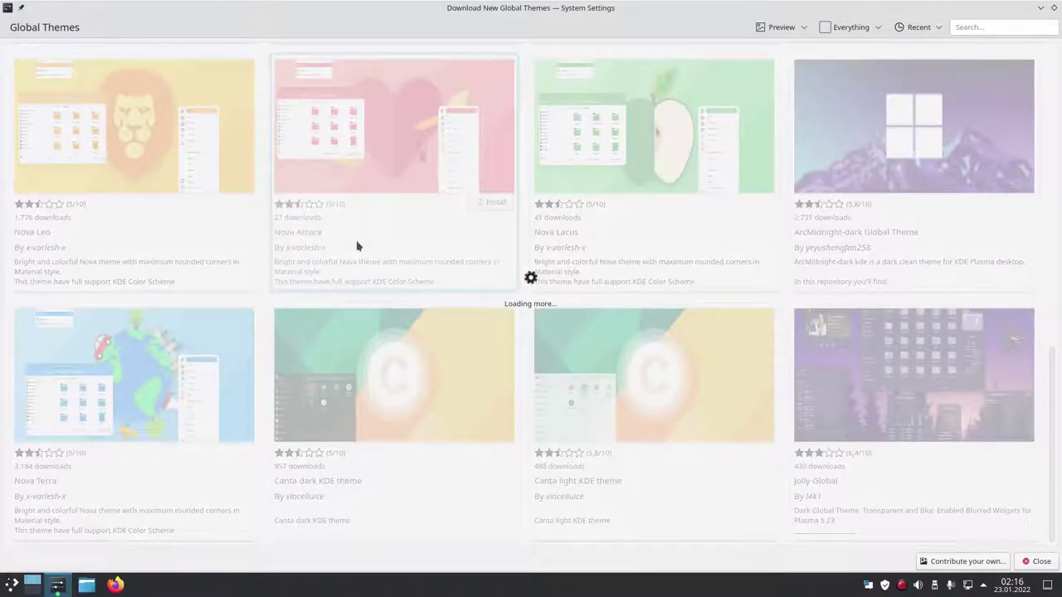
pyautogui.scroll(-10, 417, 223)
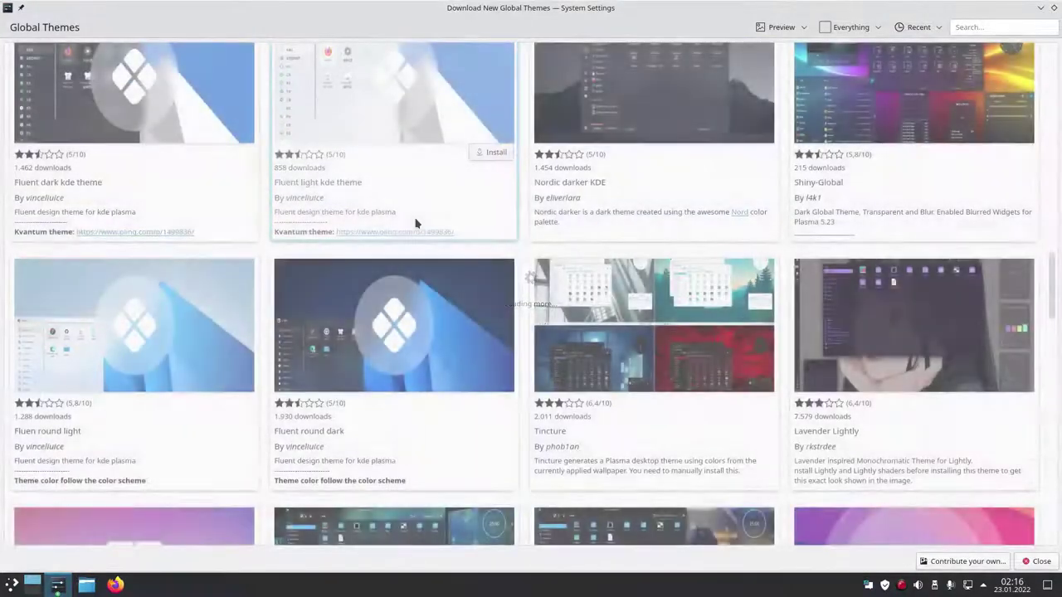
pyautogui.scroll(-3, 426, 234)
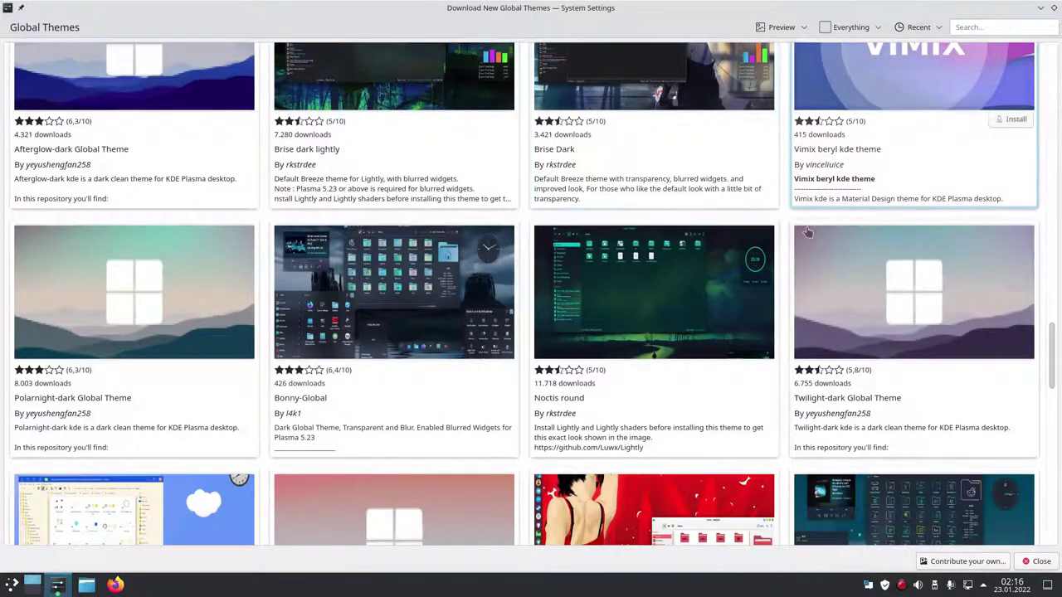
pyautogui.scroll(-5, 808, 232)
pyautogui.scroll(-5, 808, 232)
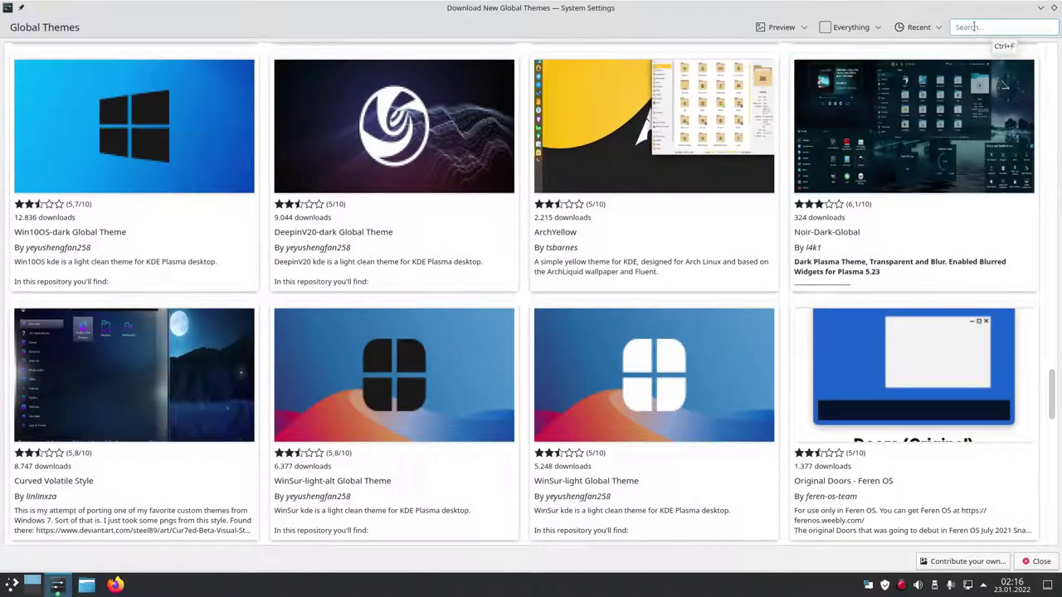
# - Filter the catalogue by 'win' and start installing Win11OS-dark, restoring the window size
pyautogui.write('win')
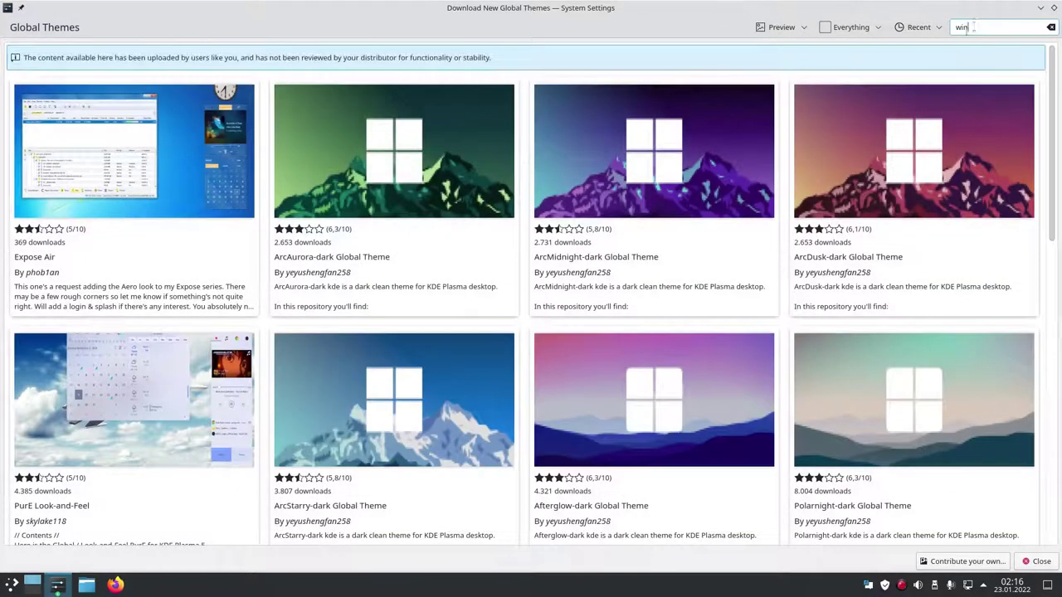
pyautogui.scroll(-5, 668, 220)
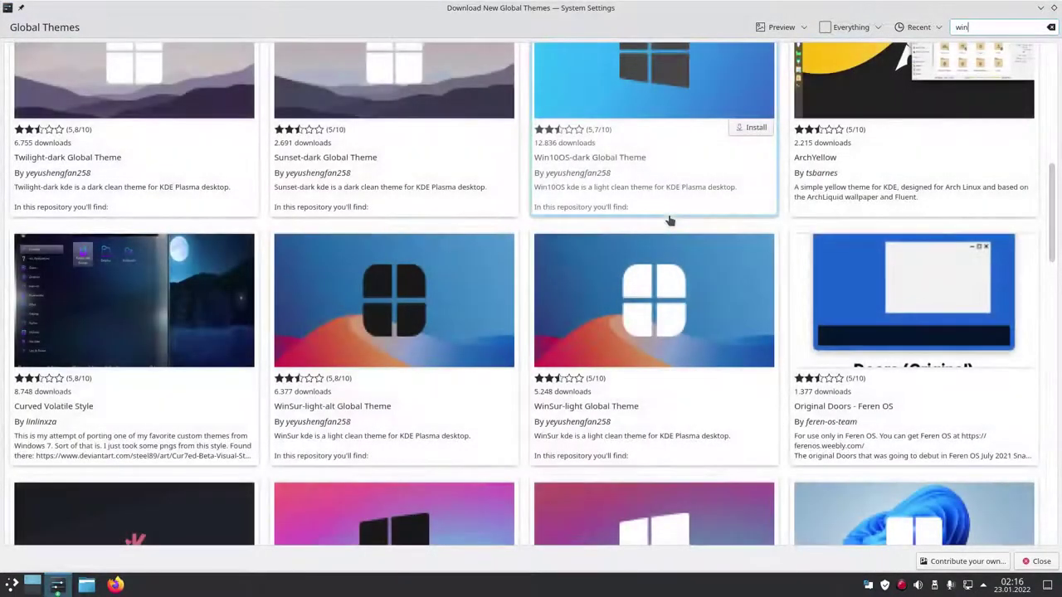
pyautogui.scroll(-6, 668, 221)
pyautogui.scroll(3, 670, 221)
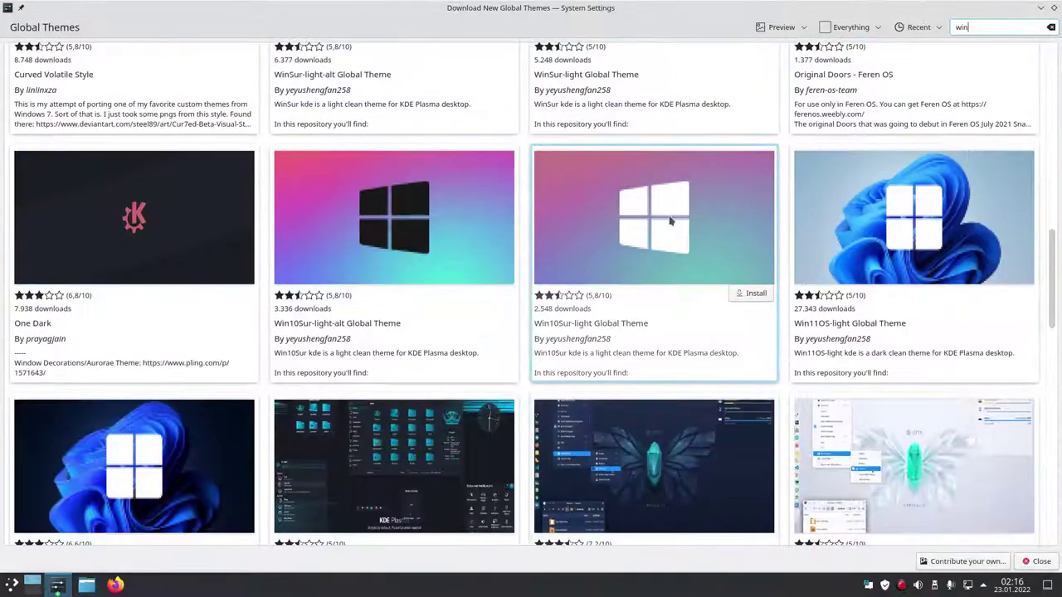
pyautogui.scroll(-3, 237, 432)
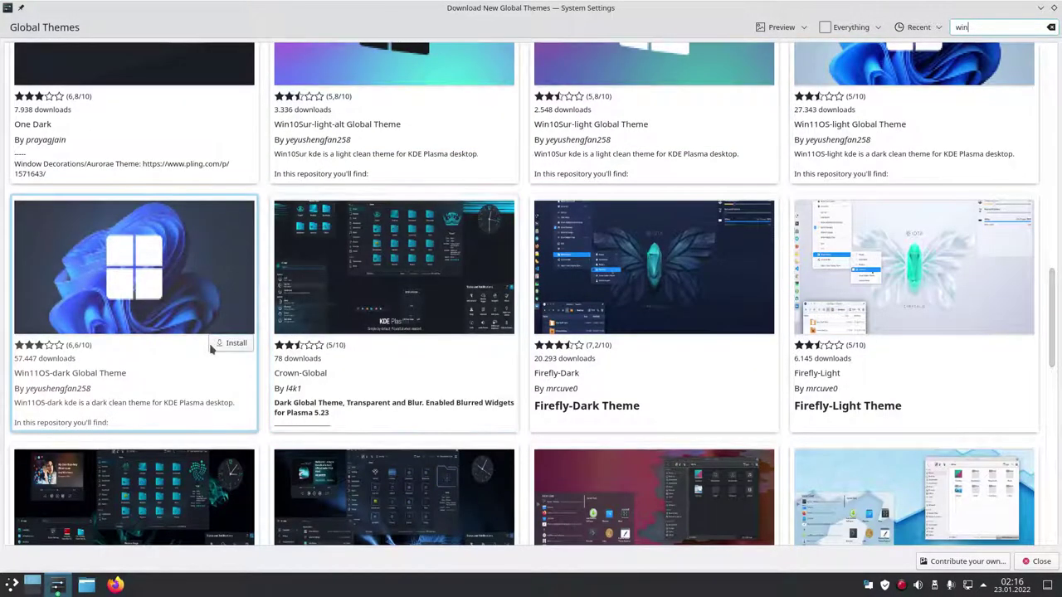
pyautogui.click(212, 345)
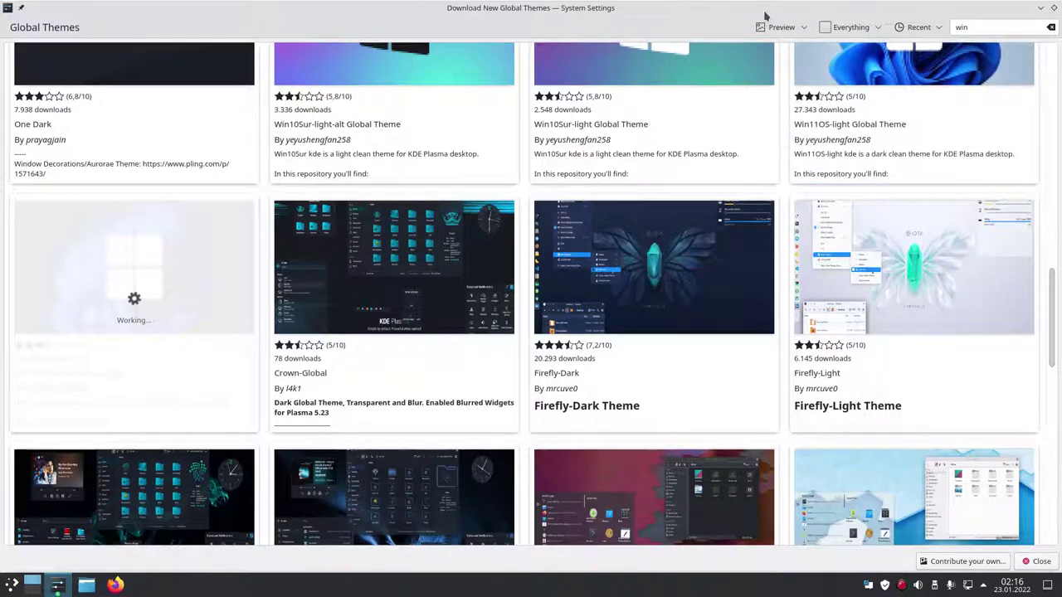
pyautogui.moveTo(760, 16); pyautogui.dragTo(588, 138)
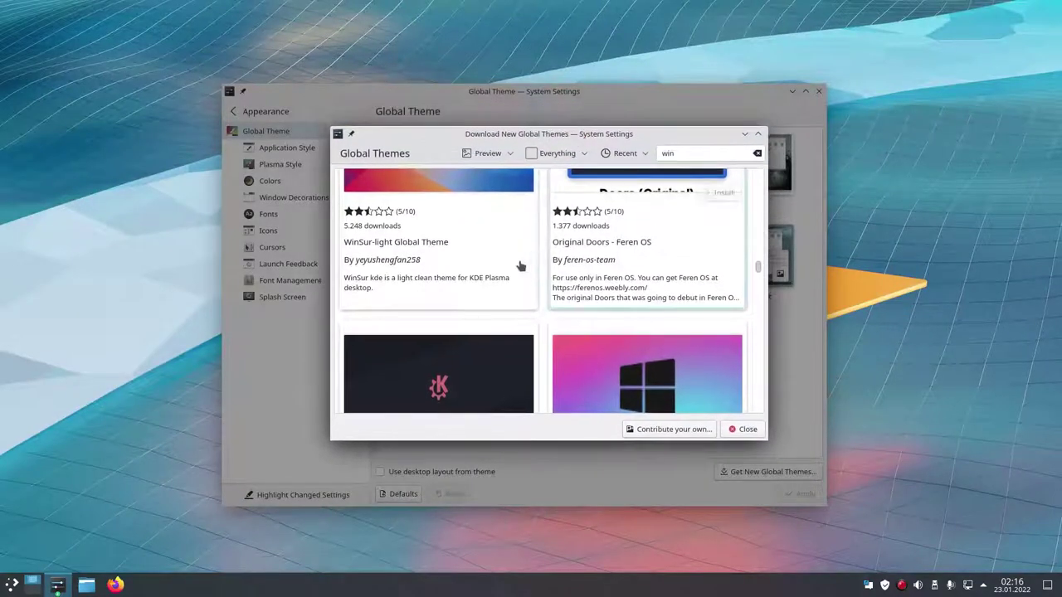
# - Confirm the Win11OS-dark install and authorise its SDDM login theme extraction
pyautogui.scroll(-3, 511, 280)
pyautogui.scroll(-1, 511, 280)
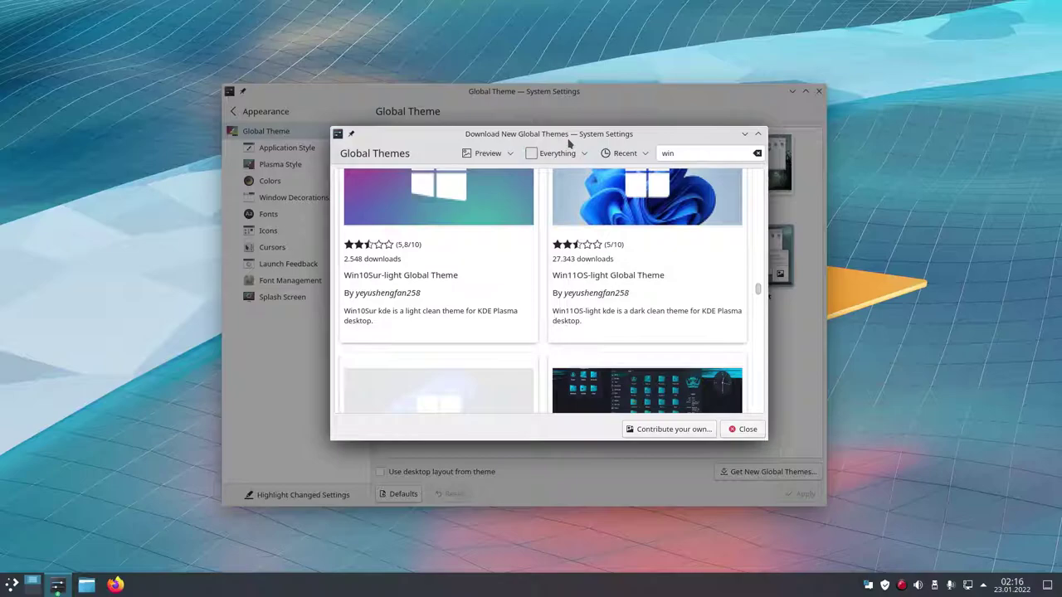
pyautogui.moveTo(569, 143)
pyautogui.mouseDown()
pyautogui.moveTo(551, 143)
pyautogui.moveTo(553, 151)
pyautogui.mouseUp()
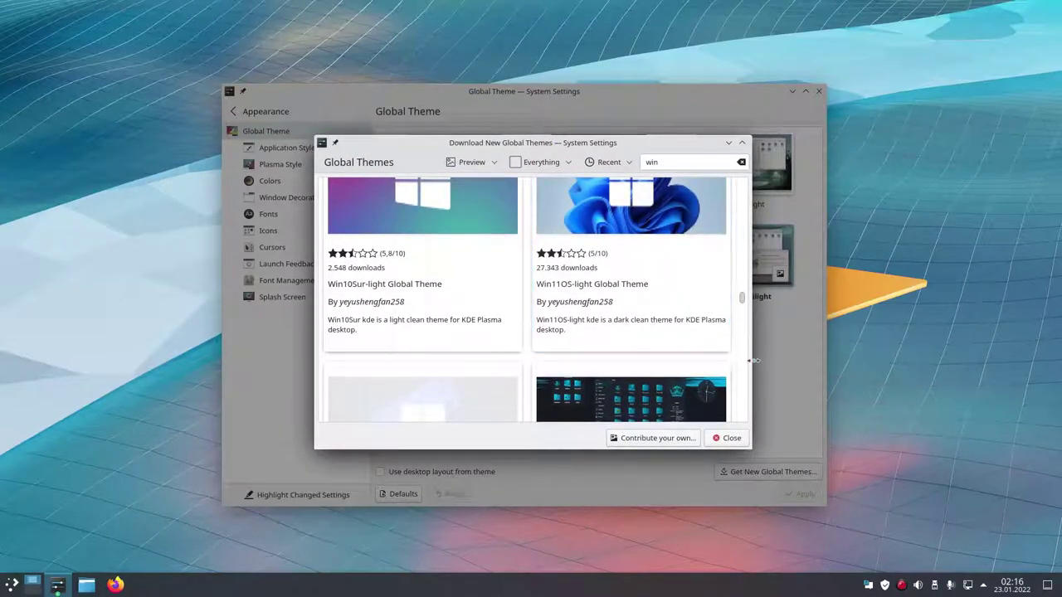
pyautogui.click(708, 233)
pyautogui.scroll(-3, 631, 274)
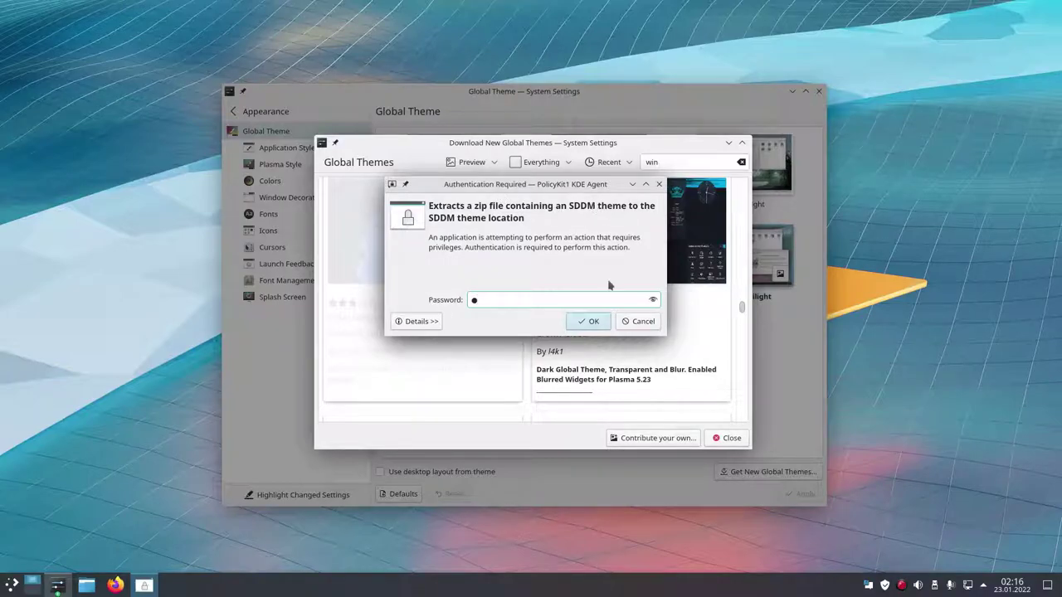
pyautogui.click(590, 323)
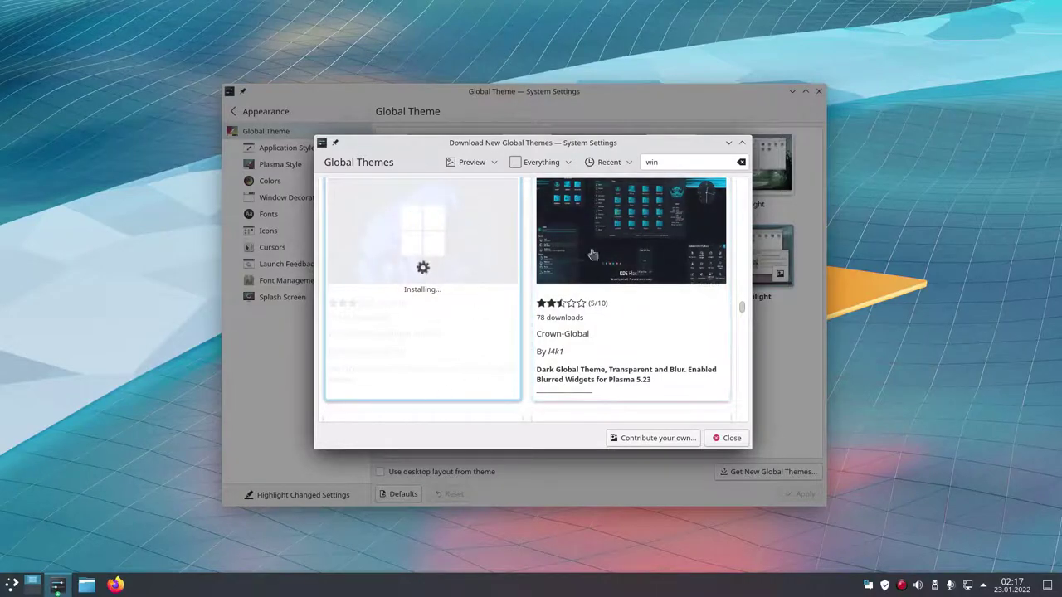
# - Close the theme downloader and move on to the Plasma Style page
pyautogui.click(730, 438)
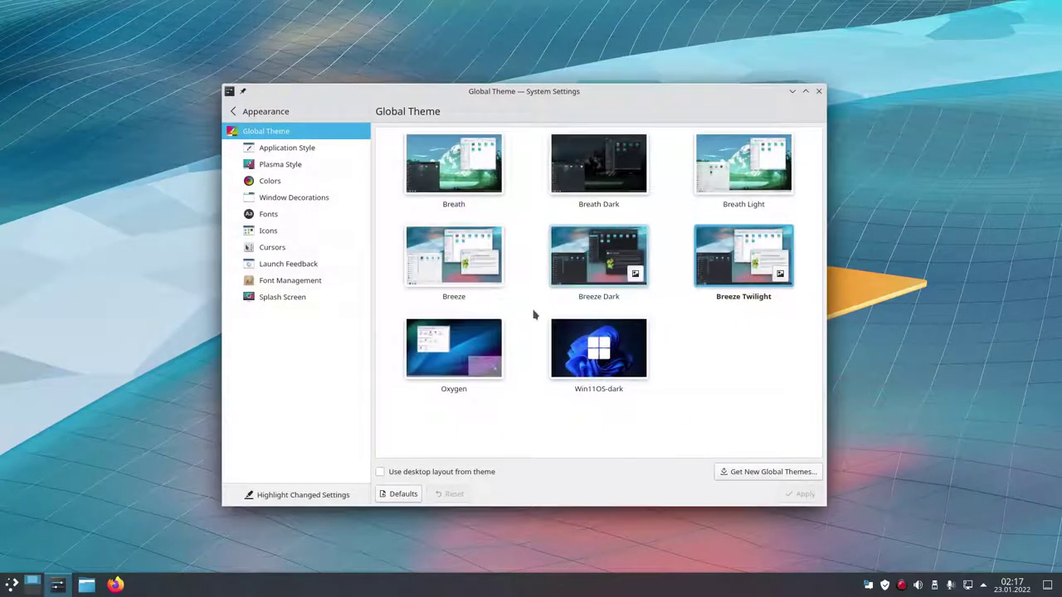
pyautogui.click(315, 155)
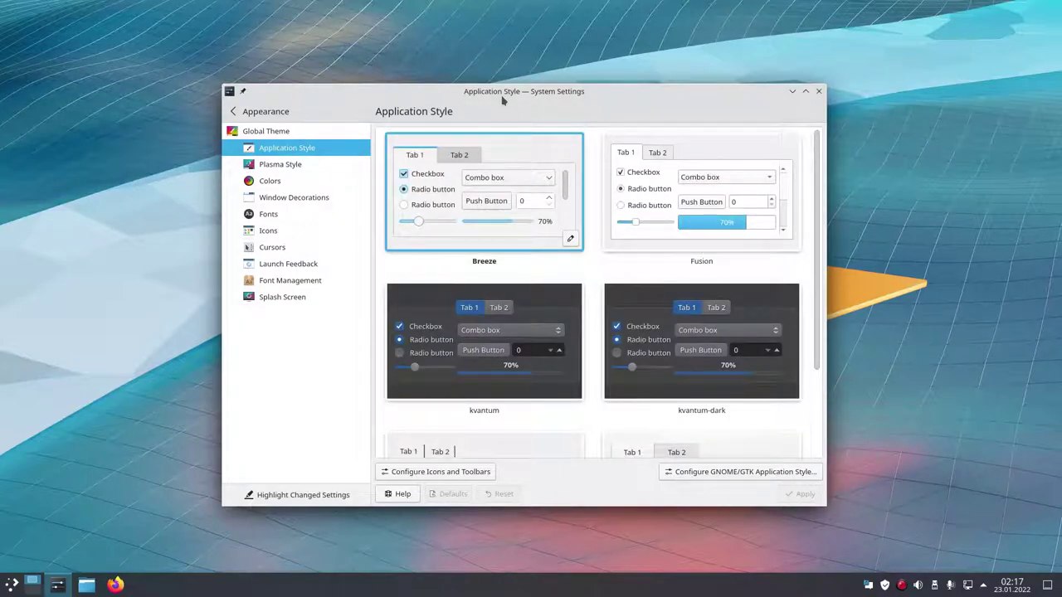
pyautogui.moveTo(501, 100); pyautogui.dragTo(498, 102)
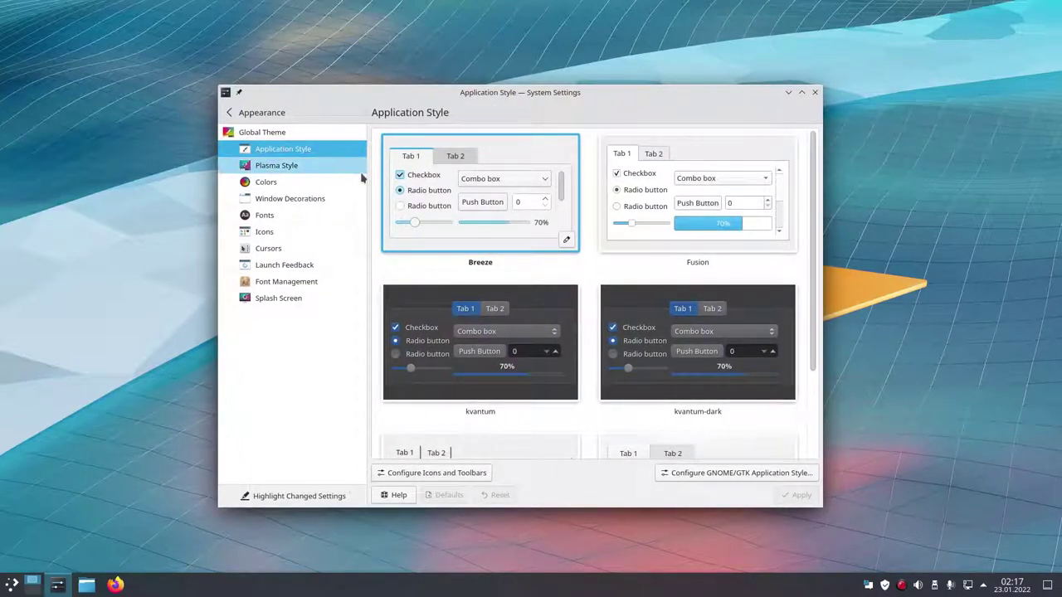
pyautogui.click(361, 170)
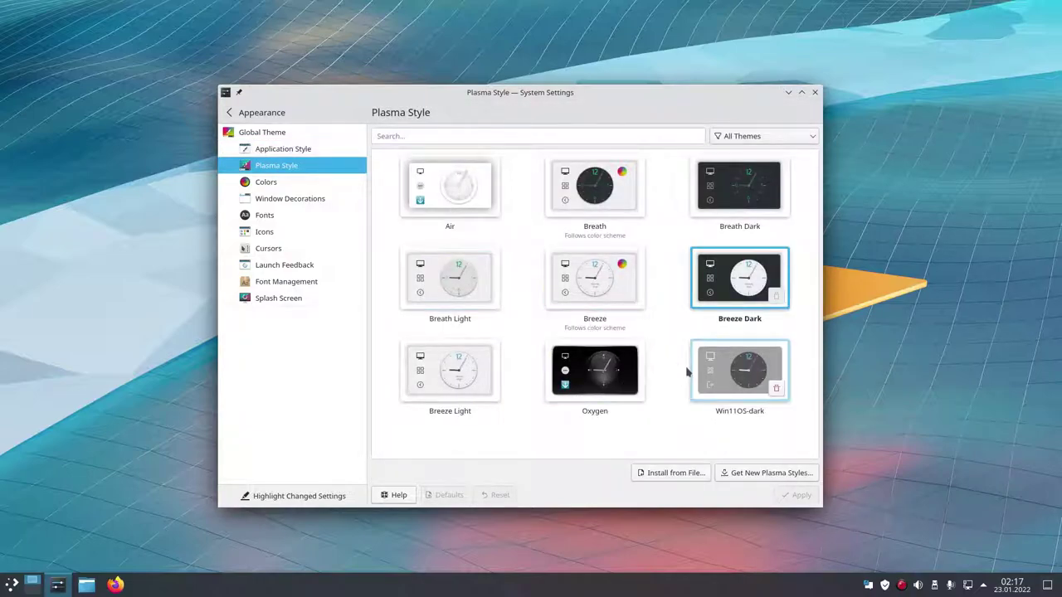
# - Select and apply the Win11OS-dark Plasma style, then check the restyled launcher
pyautogui.click(723, 377)
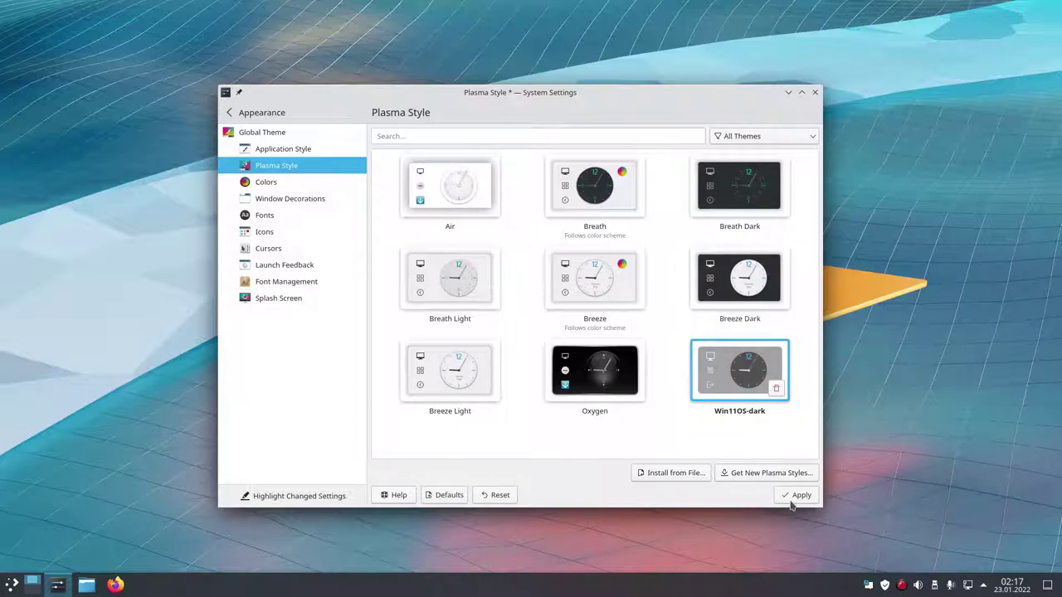
pyautogui.click(791, 501)
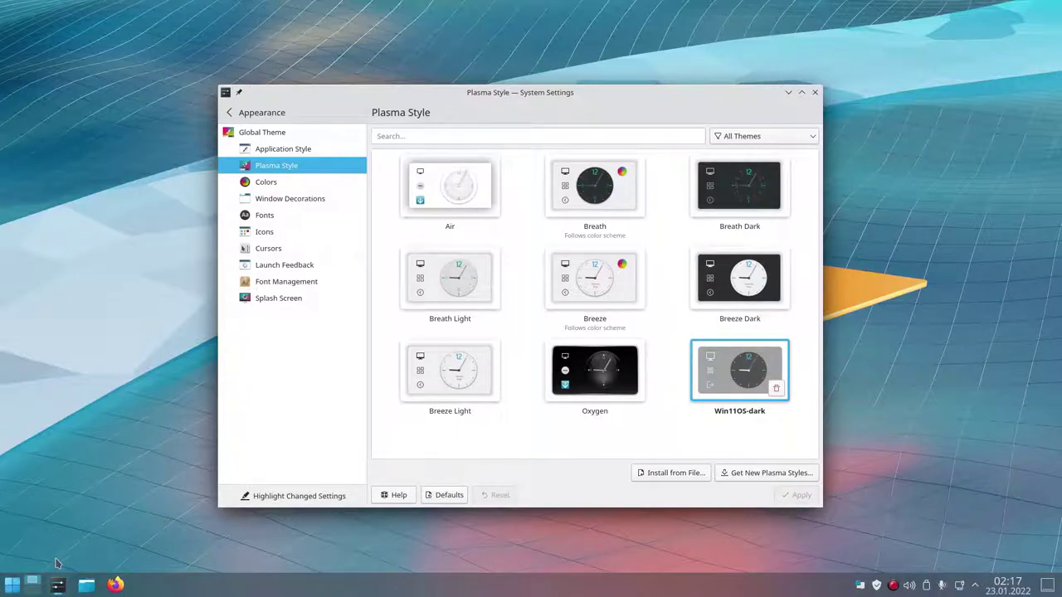
pyautogui.click(8, 585)
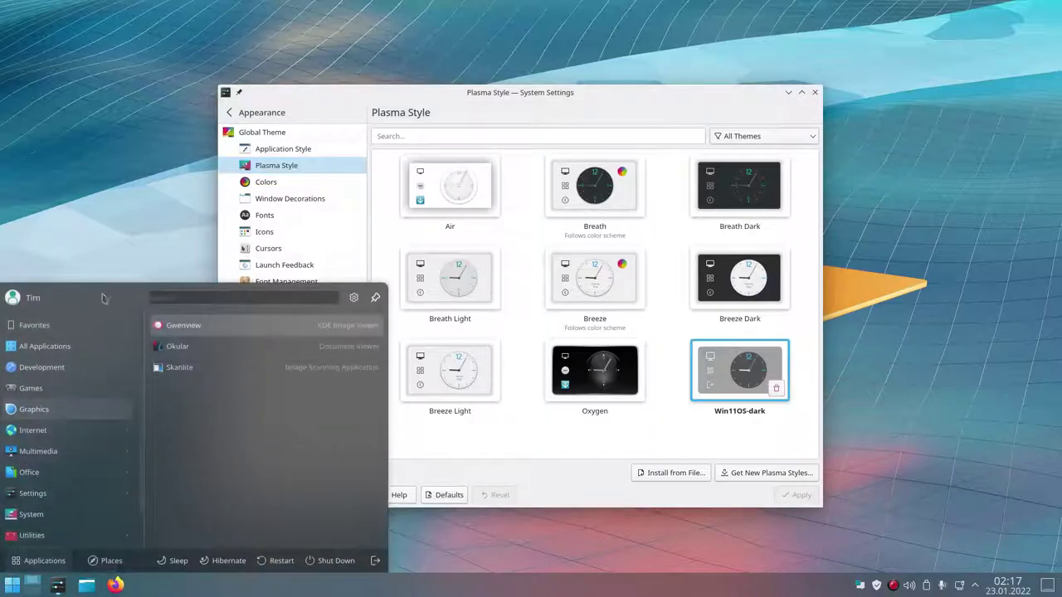
pyautogui.moveTo(50, 472)
pyautogui.click(12, 584)
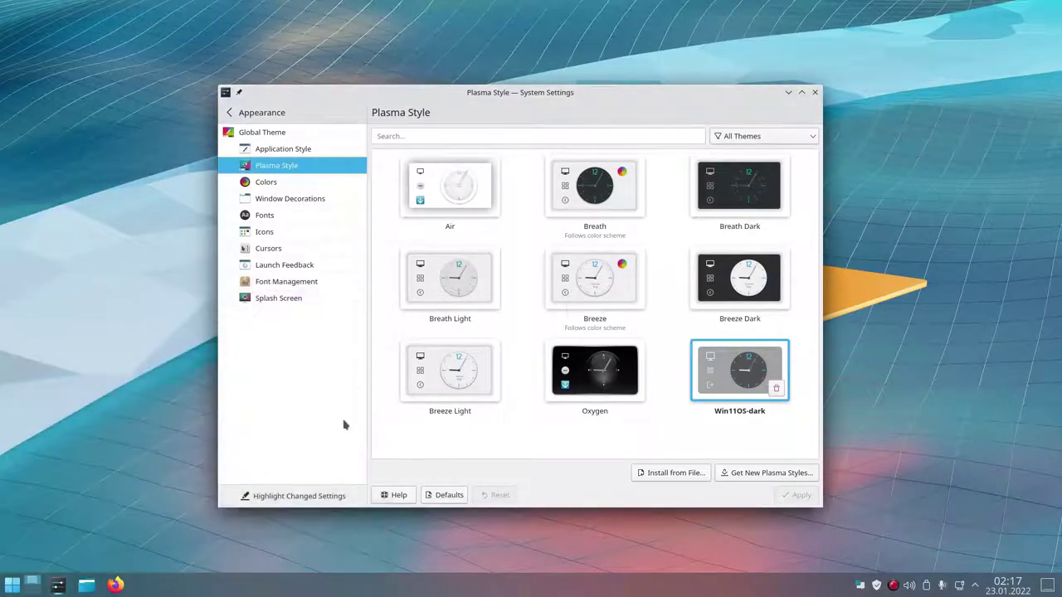
# - Select and apply the Win11OSDark colour scheme
pyautogui.click(304, 183)
pyautogui.scroll(-10, 535, 312)
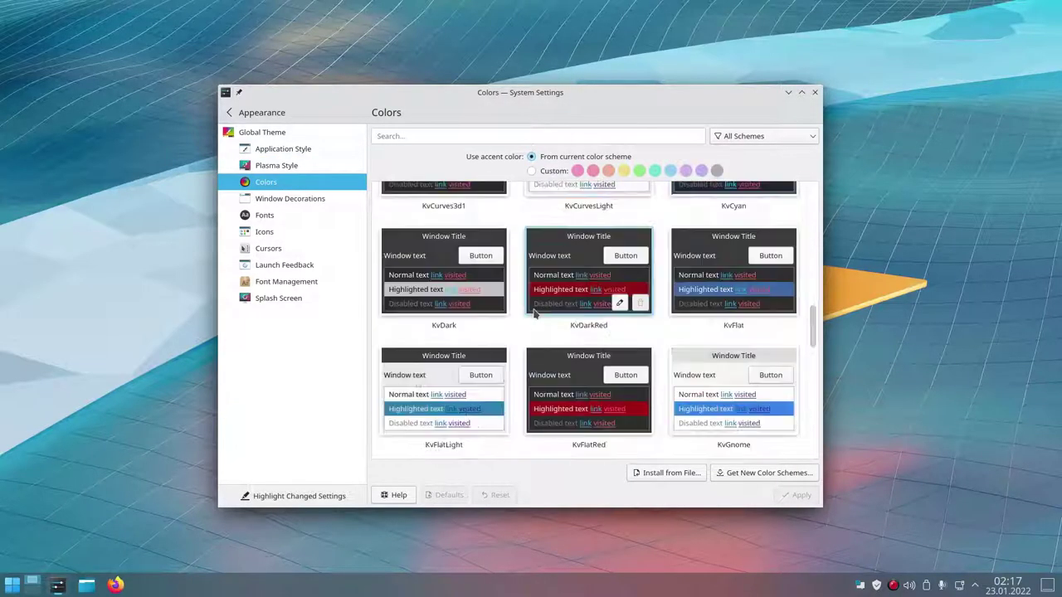
pyautogui.scroll(-5, 535, 312)
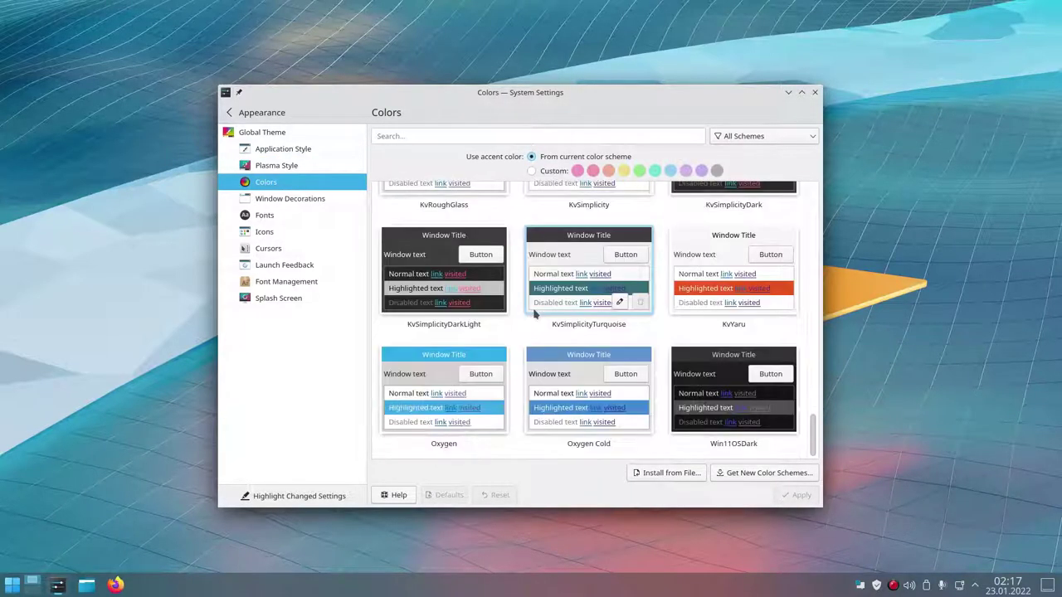
pyautogui.click(733, 397)
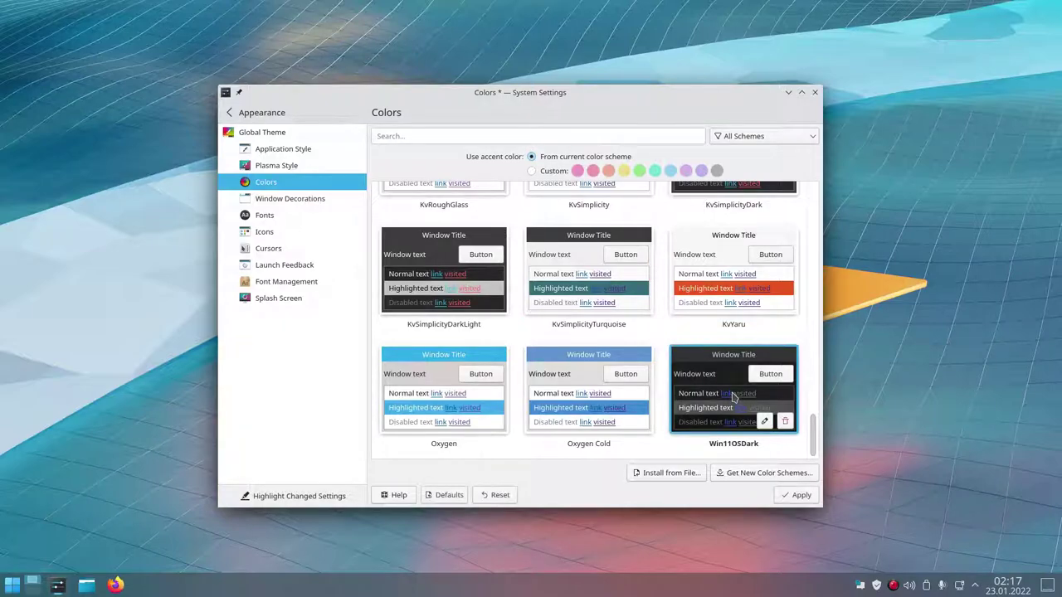
pyautogui.click(796, 496)
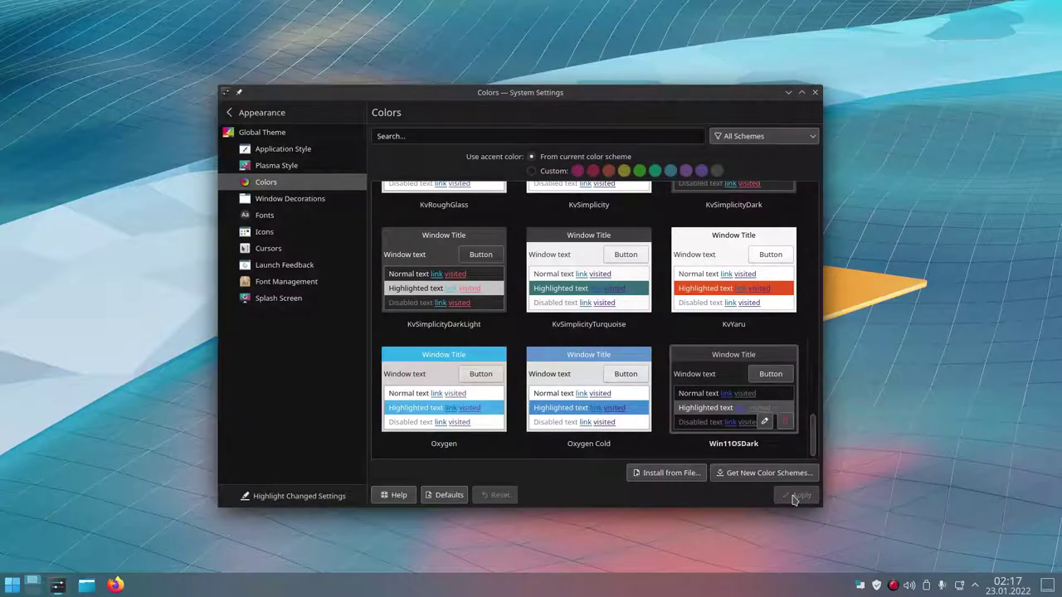
pyautogui.moveTo(606, 95)
pyautogui.mouseDown()
pyautogui.moveTo(754, 152)
pyautogui.moveTo(595, 60)
pyautogui.moveTo(608, 102)
pyautogui.mouseUp()
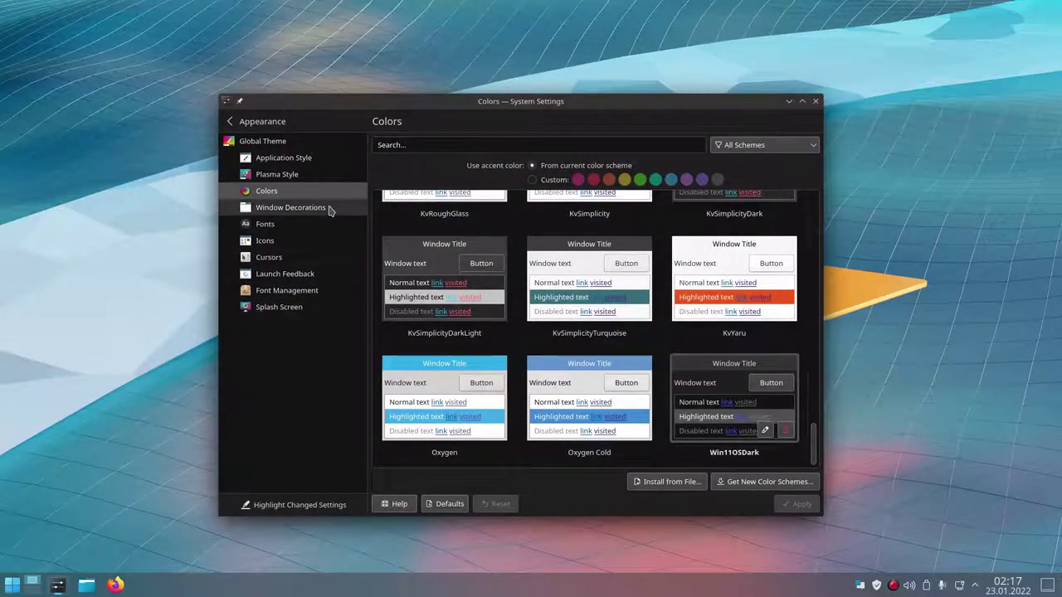
# - Switch to a custom light-blue accent colour and apply it
pyautogui.click(329, 211)
pyautogui.press('Up')
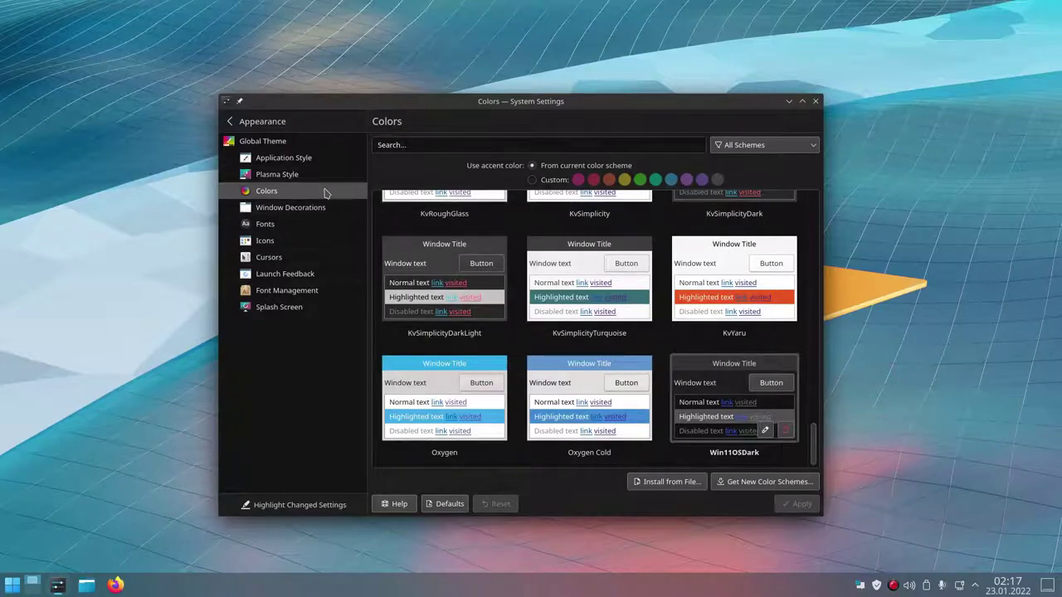
pyautogui.click(672, 180)
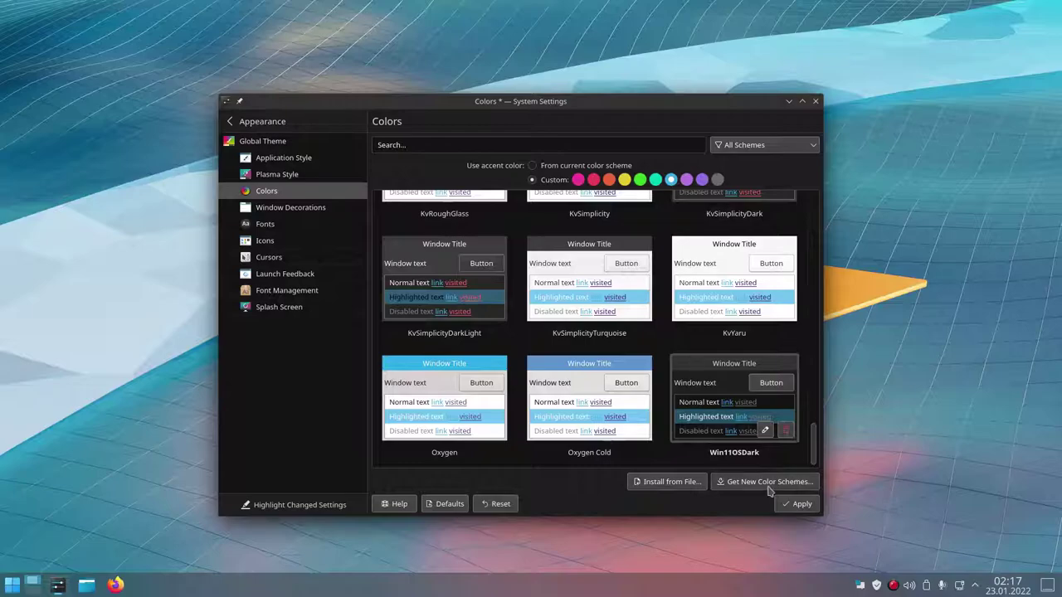
pyautogui.click(792, 504)
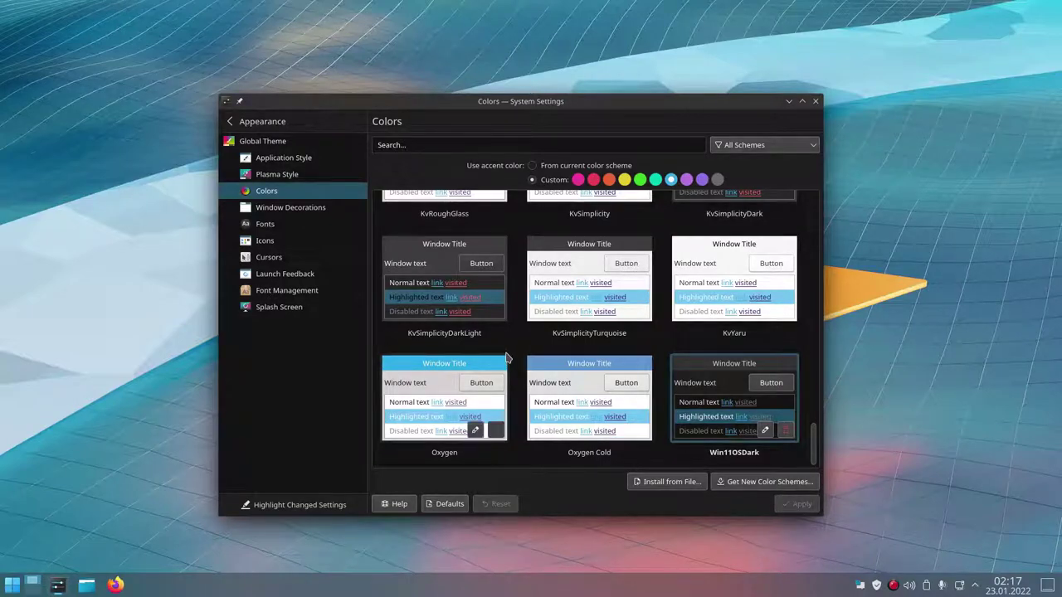
# - Select and apply the Win11OS-dark window decoration, then re-center the settings window
pyautogui.click(331, 207)
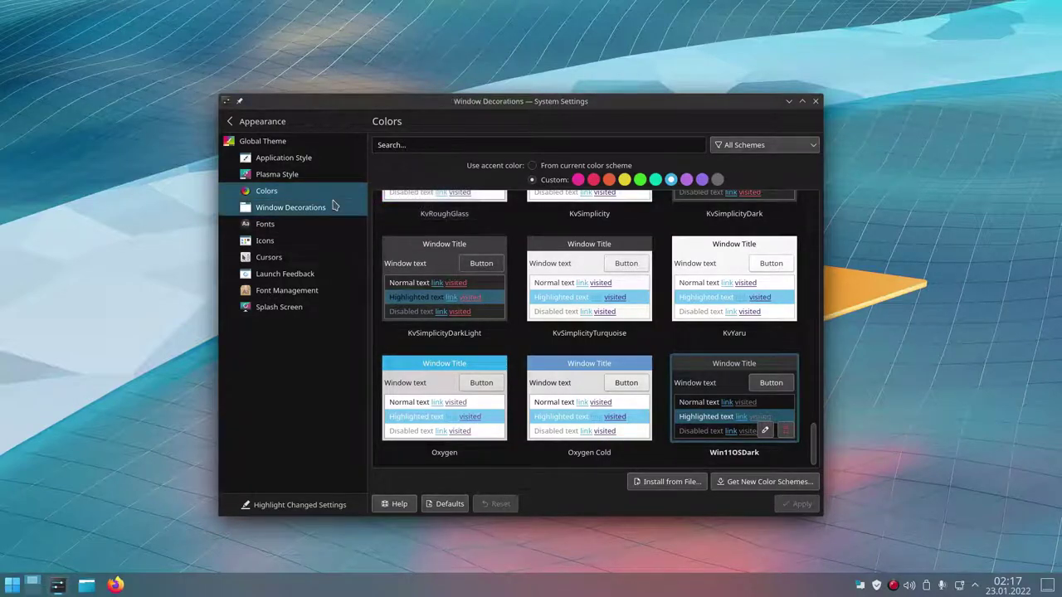
pyautogui.rightClick(166, 223)
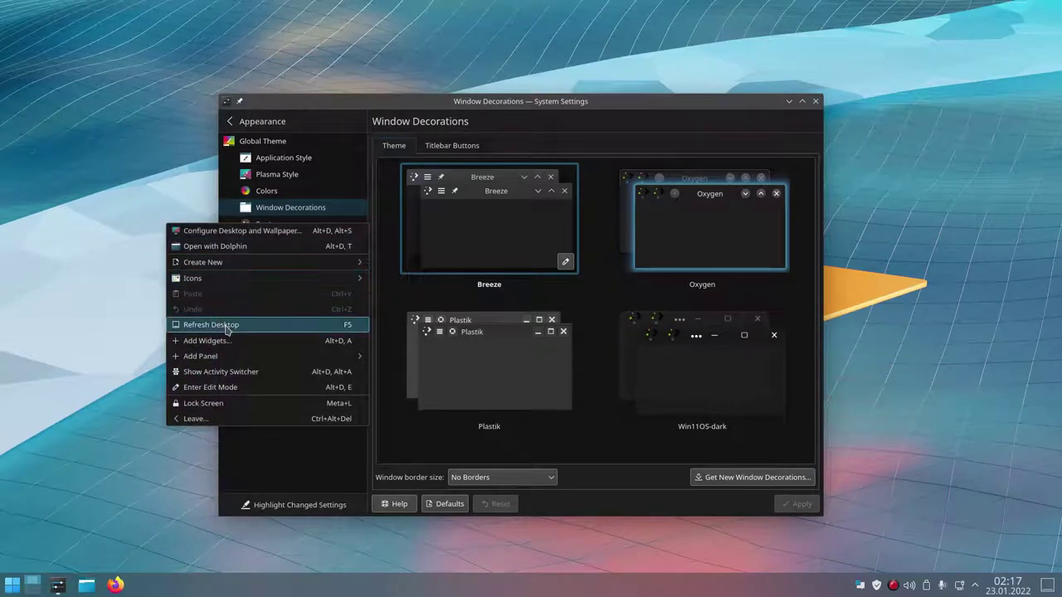
pyautogui.click(319, 483)
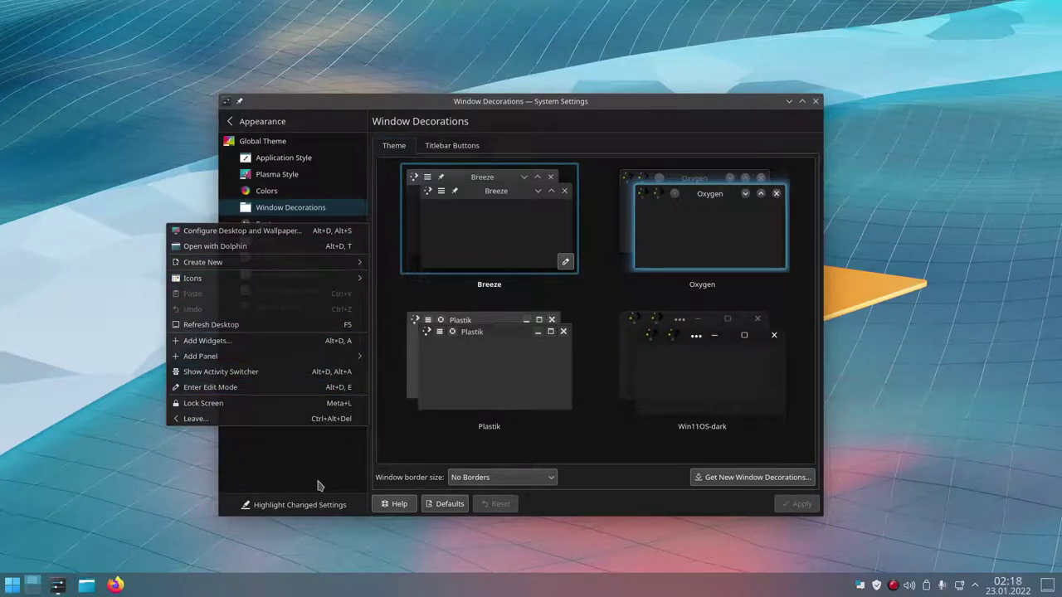
pyautogui.click(640, 341)
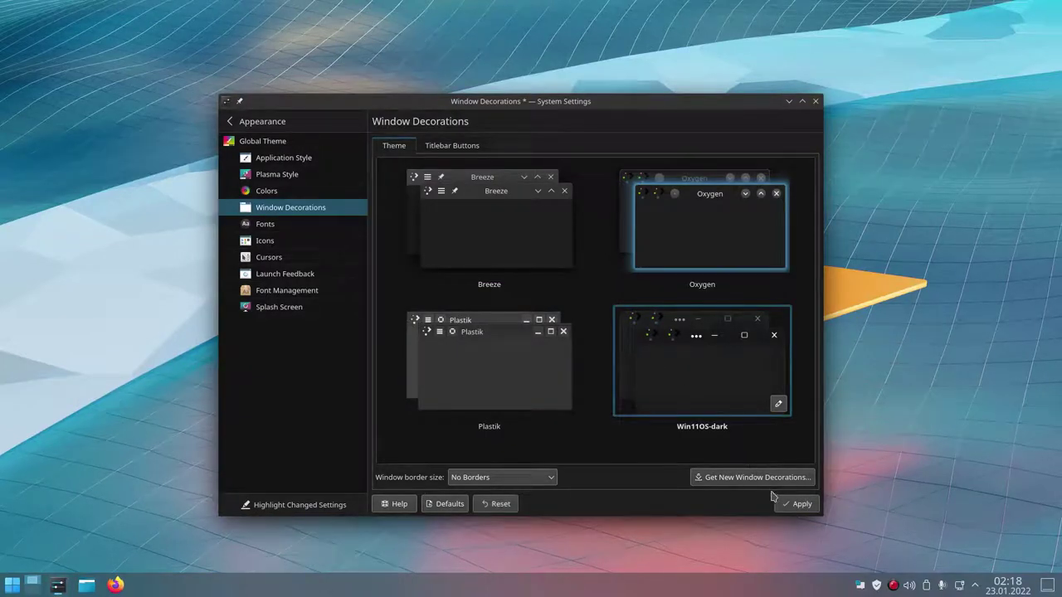
pyautogui.click(792, 506)
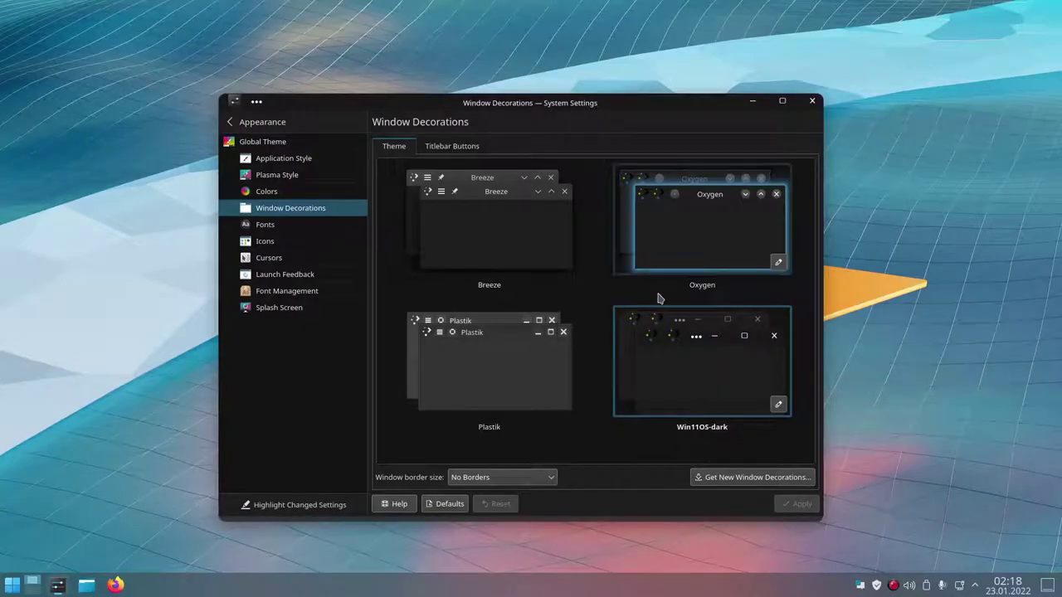
pyautogui.moveTo(641, 106); pyautogui.dragTo(375, 332)
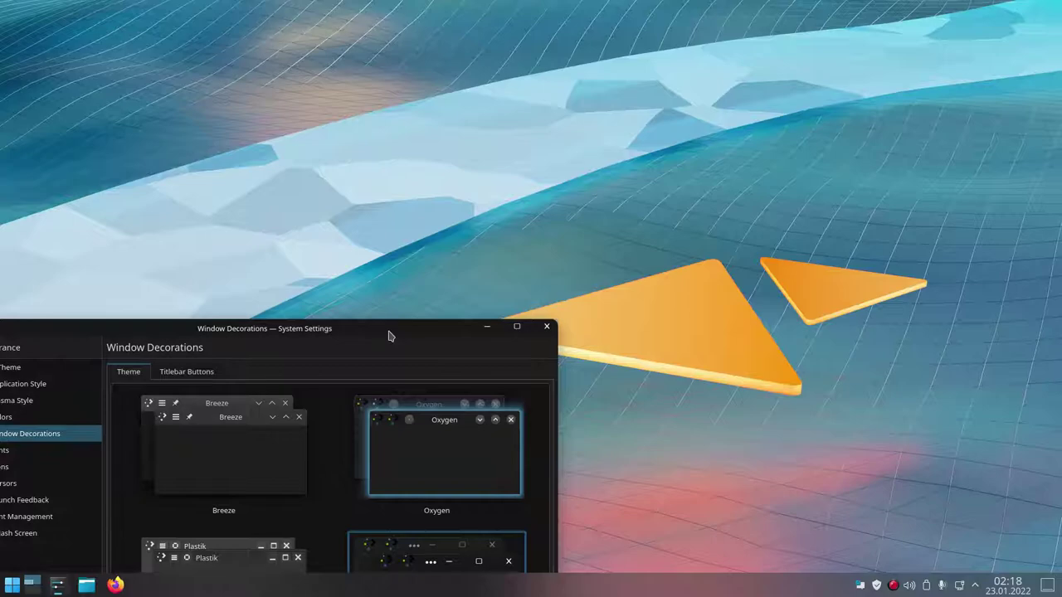
pyautogui.moveTo(390, 335); pyautogui.dragTo(636, 62)
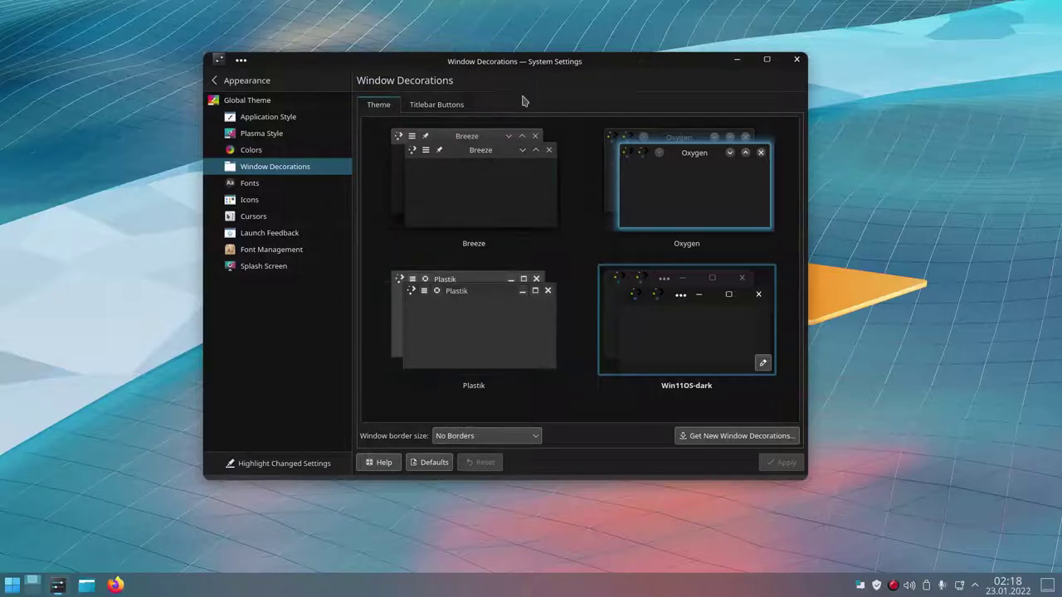
pyautogui.moveTo(555, 64); pyautogui.dragTo(551, 92)
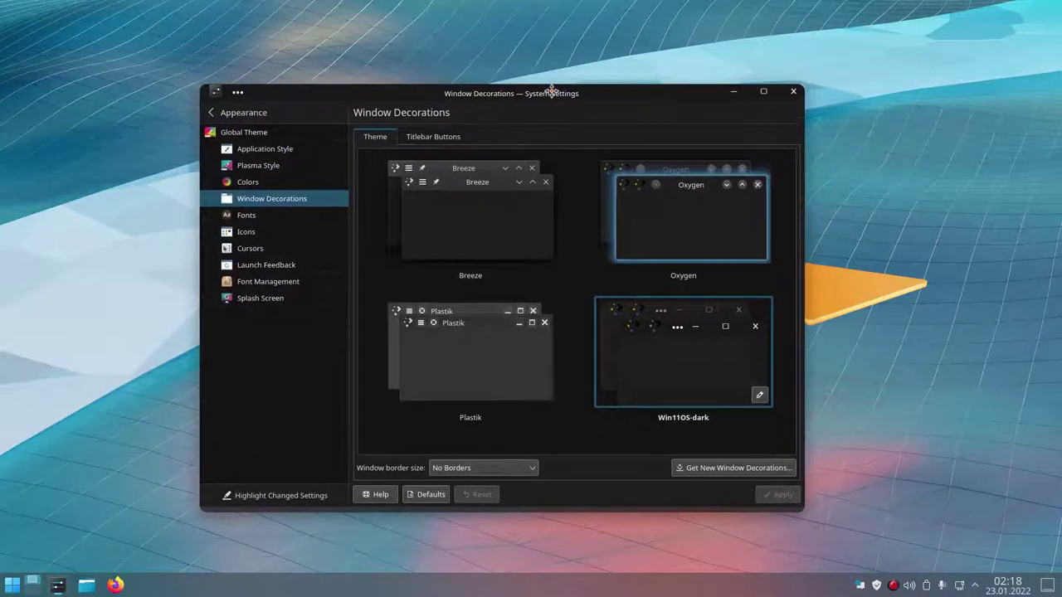
# - Select the Win11-black-dark icon theme on the Icons page and apply it
pyautogui.click(322, 233)
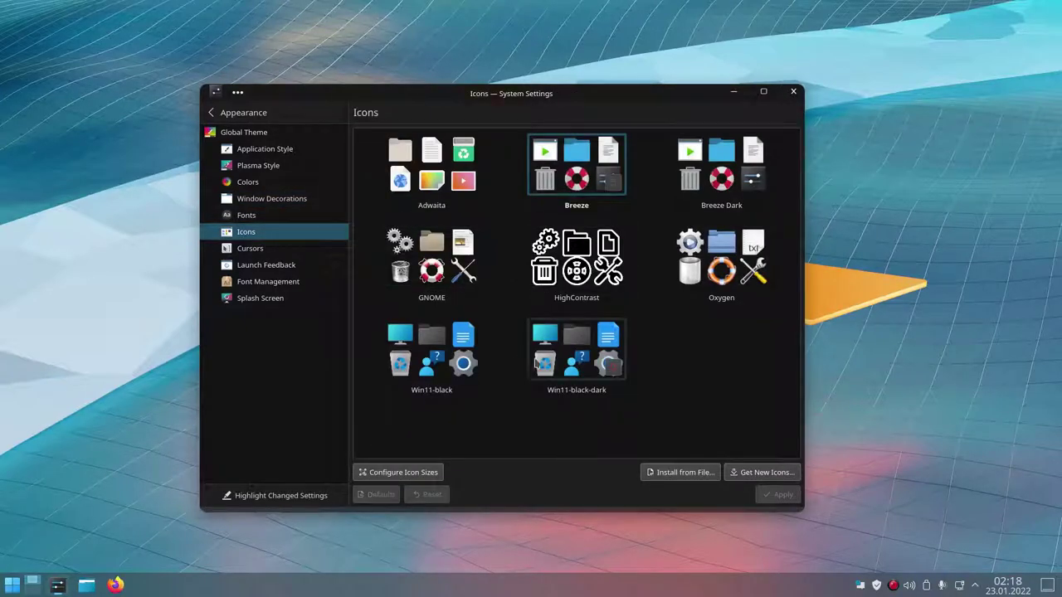
pyautogui.click(562, 359)
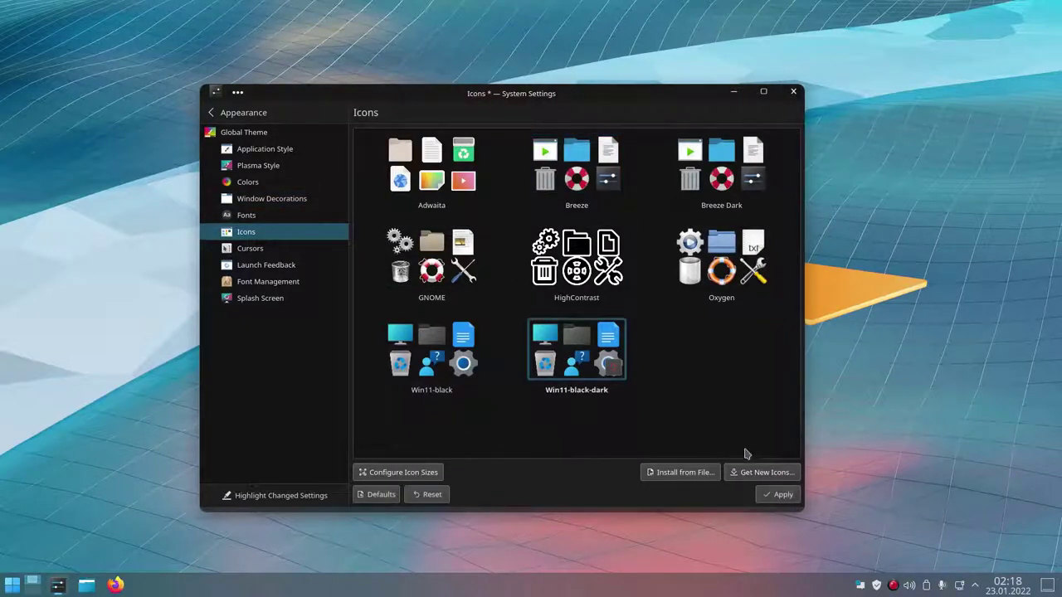
pyautogui.click(768, 496)
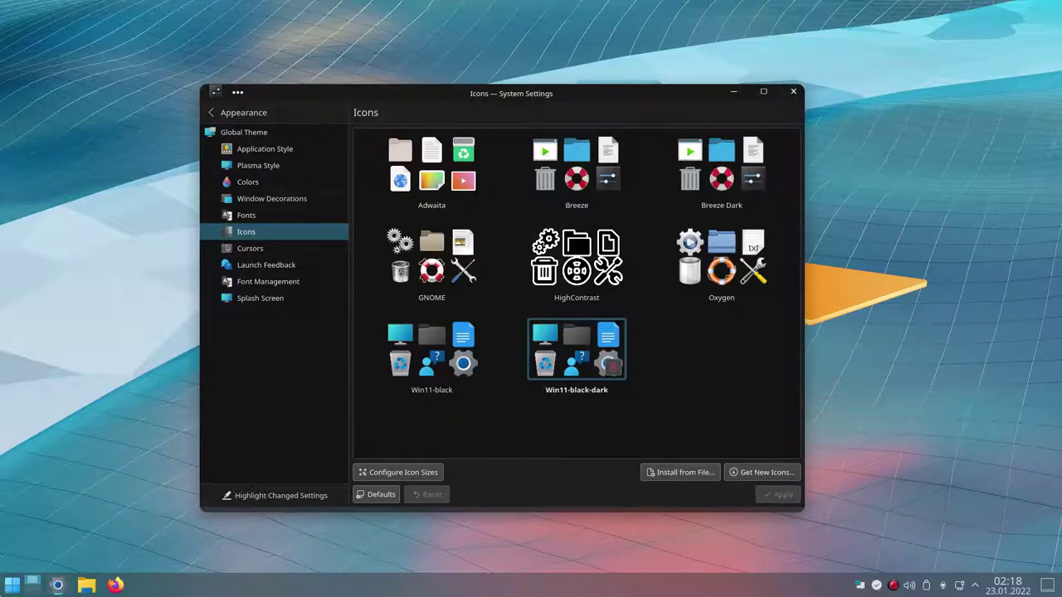
# - Preview the new icons in the application launcher's Office category, then close the launcher
pyautogui.click(12, 585)
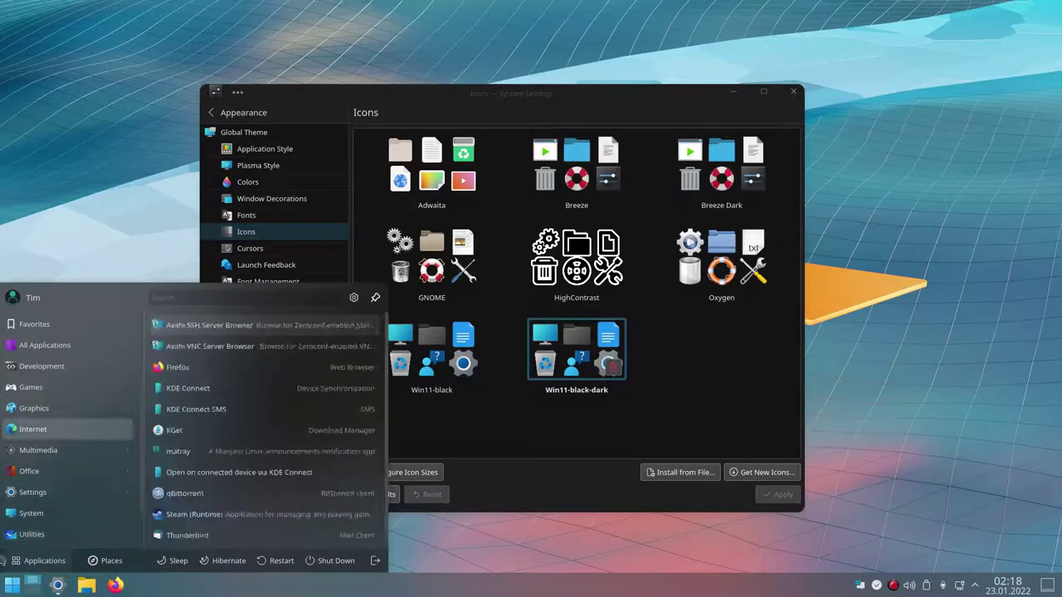
pyautogui.click(12, 585)
pyautogui.click(11, 584)
pyautogui.click(65, 472)
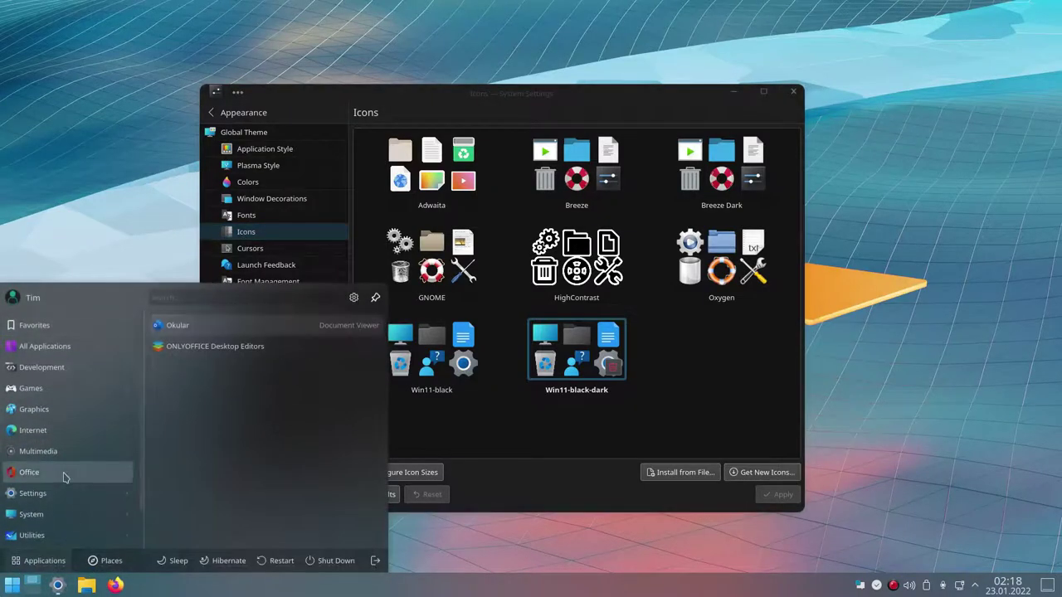
pyautogui.moveTo(72, 452)
pyautogui.moveTo(101, 438)
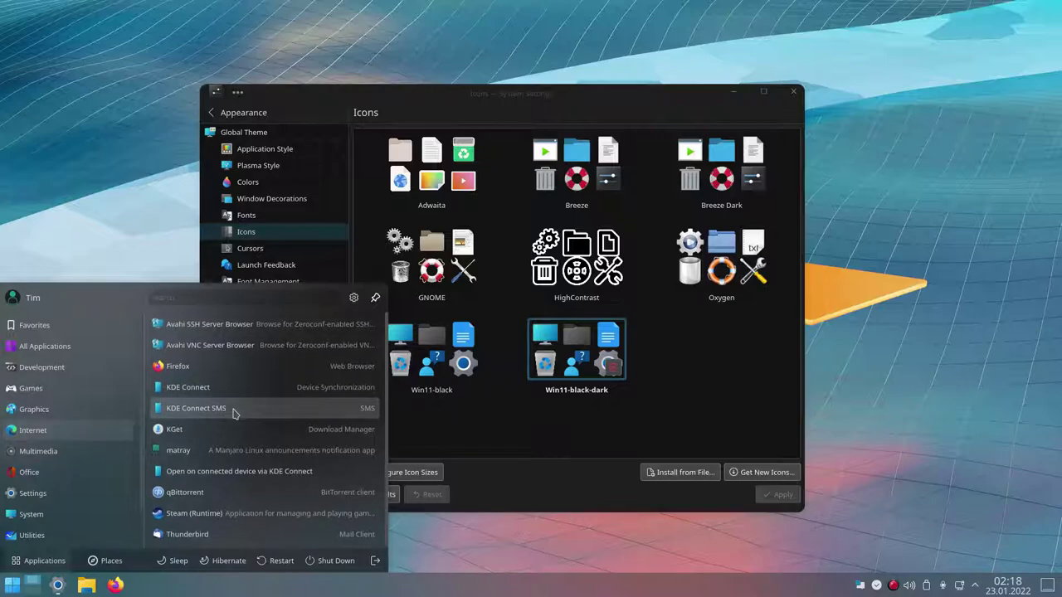
pyautogui.moveTo(73, 388)
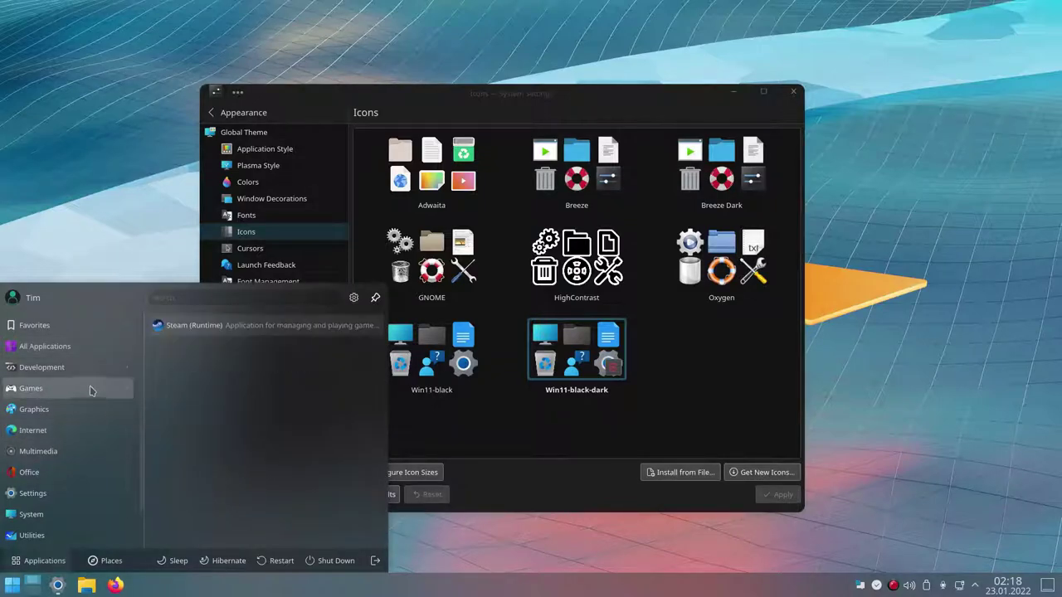
pyautogui.moveTo(80, 368)
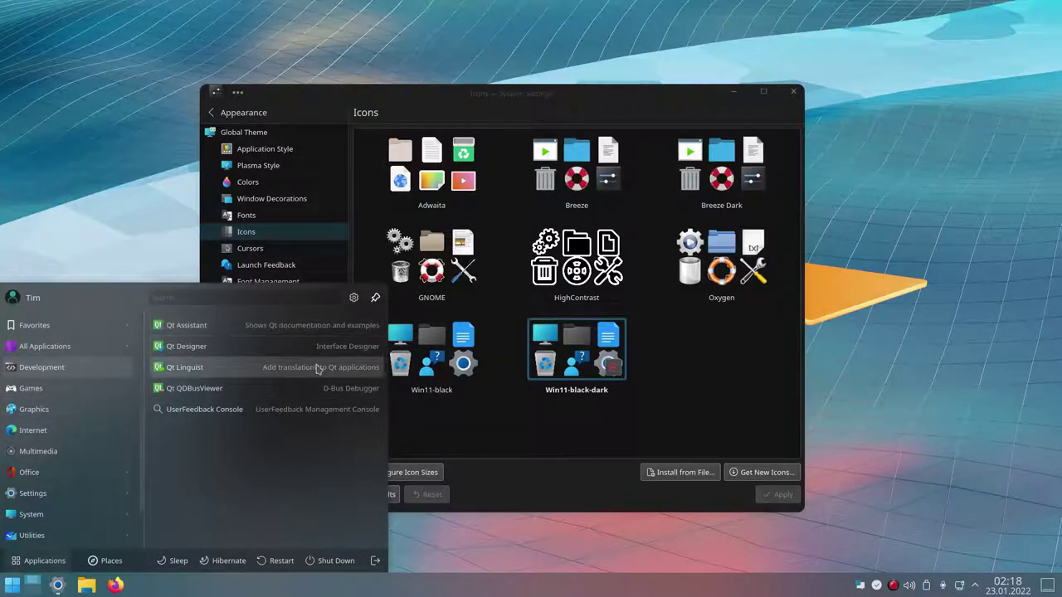
pyautogui.moveTo(31, 535)
pyautogui.press('Escape')
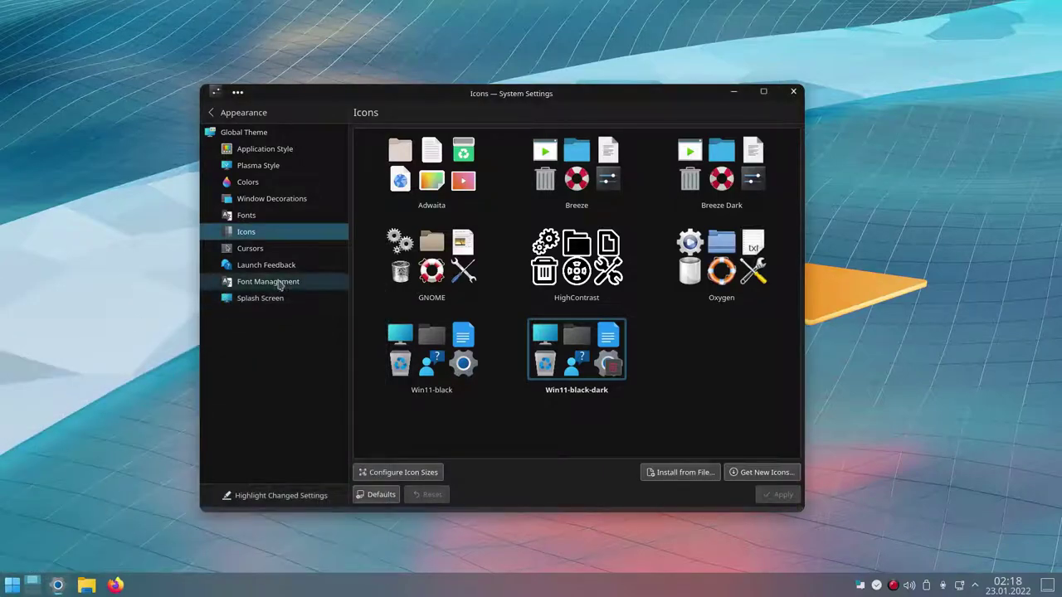
# - Search the cursor store for 'win' and install the Windows 10 KDE cursor theme
pyautogui.click(250, 249)
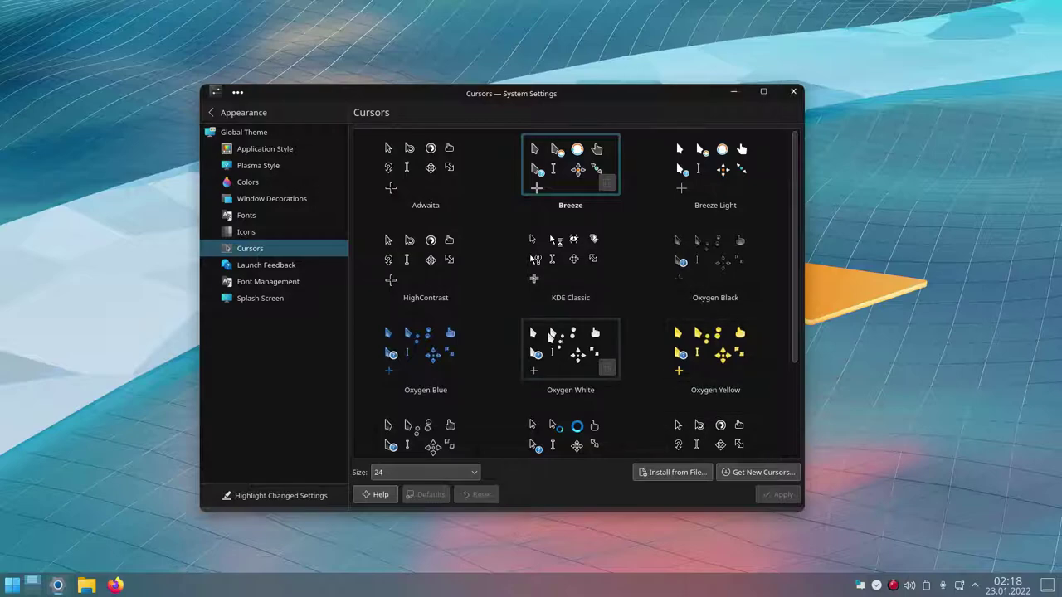
pyautogui.scroll(-2, 594, 340)
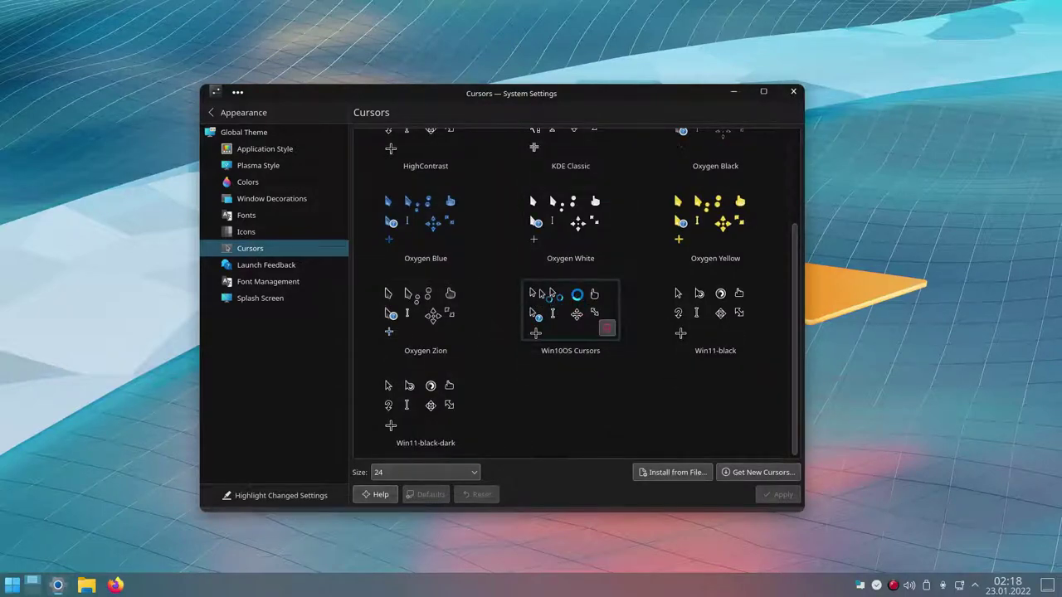
pyautogui.click(755, 474)
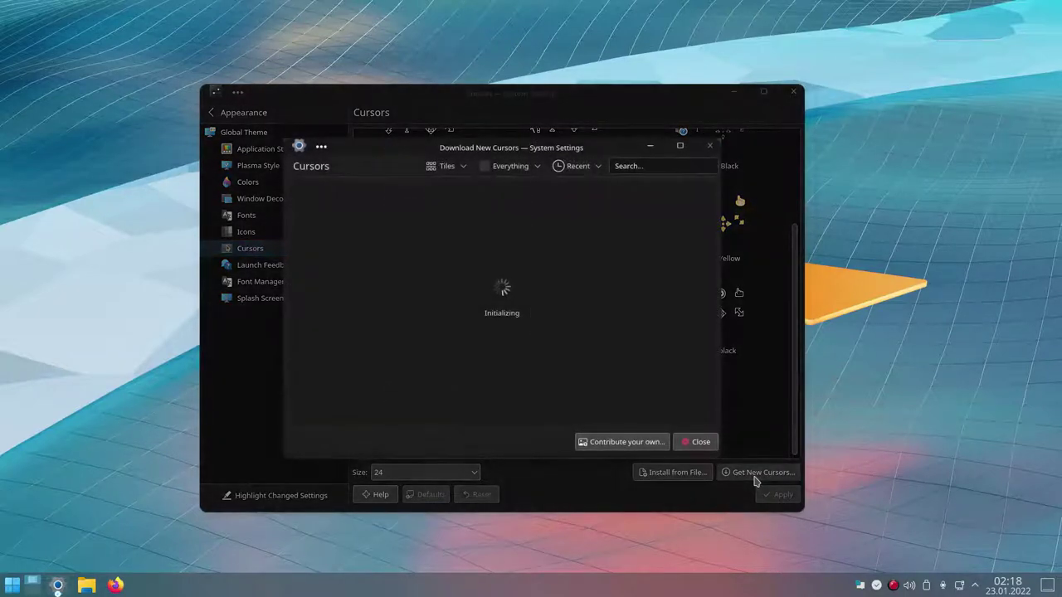
pyautogui.click(679, 147)
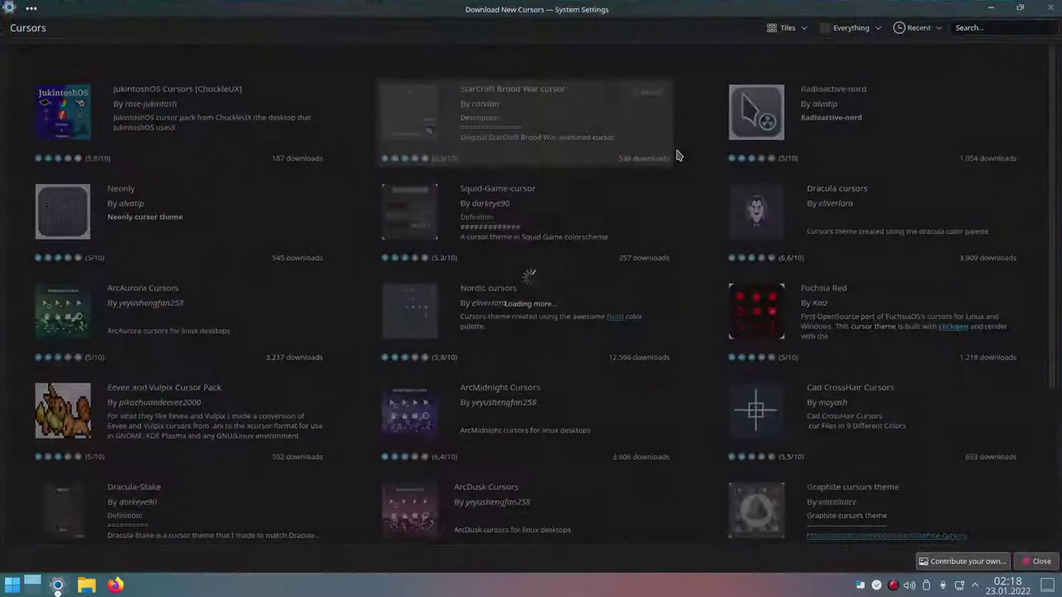
pyautogui.click(967, 29)
pyautogui.write('win')
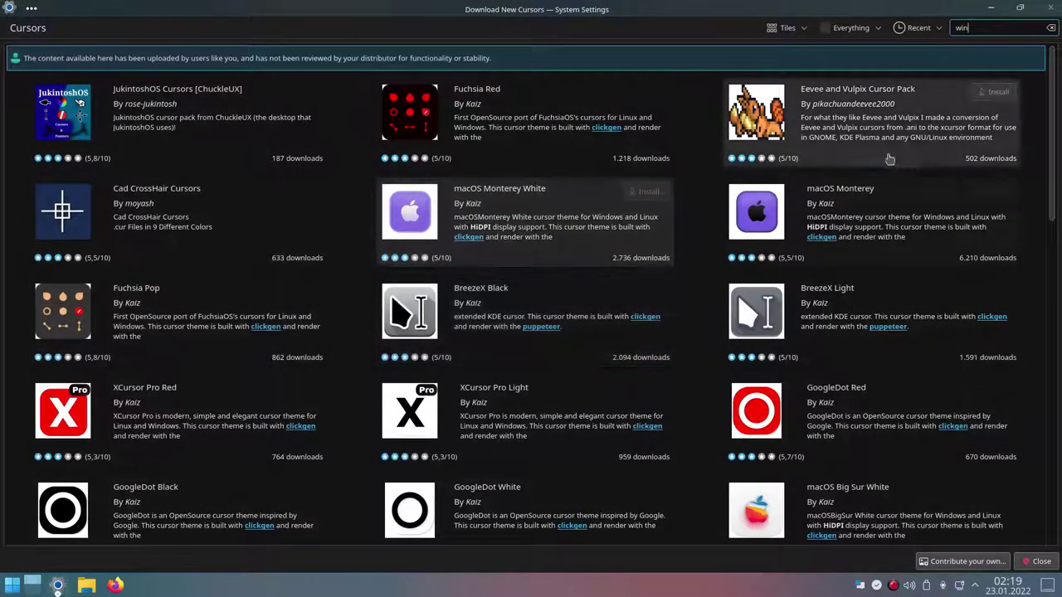
pyautogui.moveTo(1054, 148); pyautogui.dragTo(1047, 274)
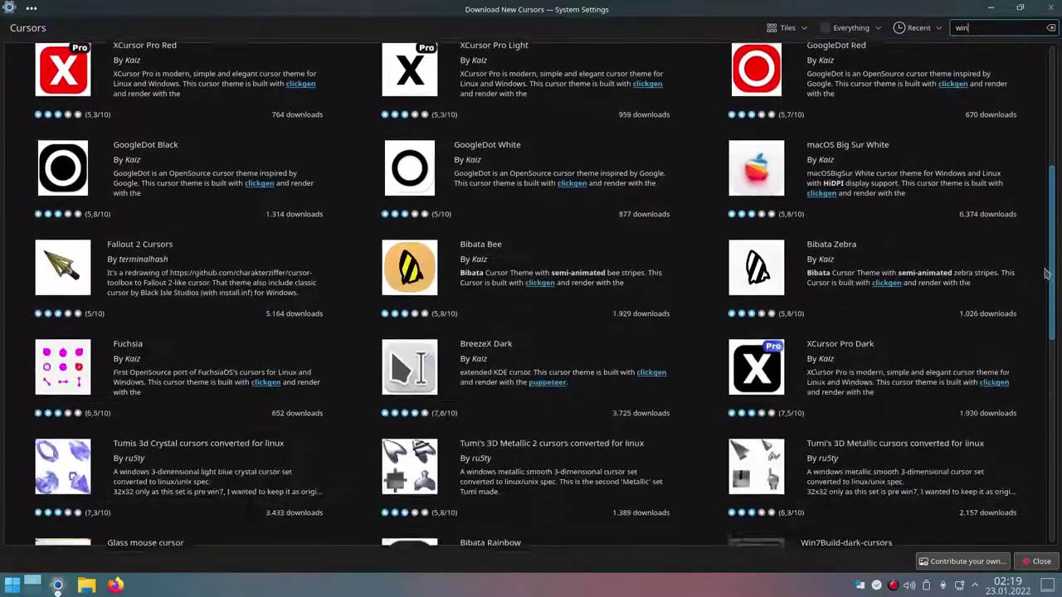
pyautogui.scroll(-5, 656, 290)
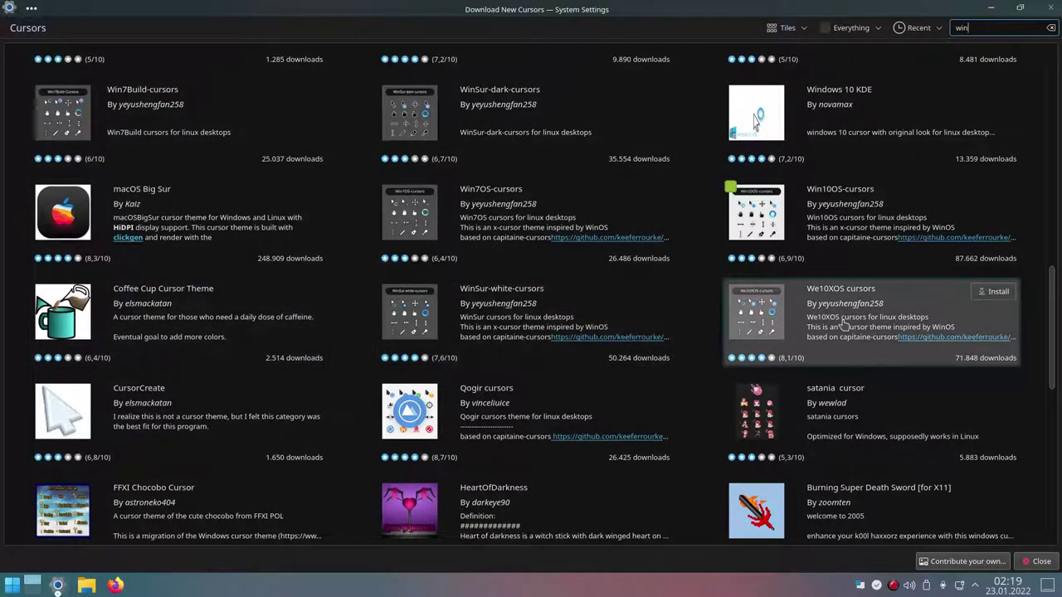
pyautogui.click(826, 146)
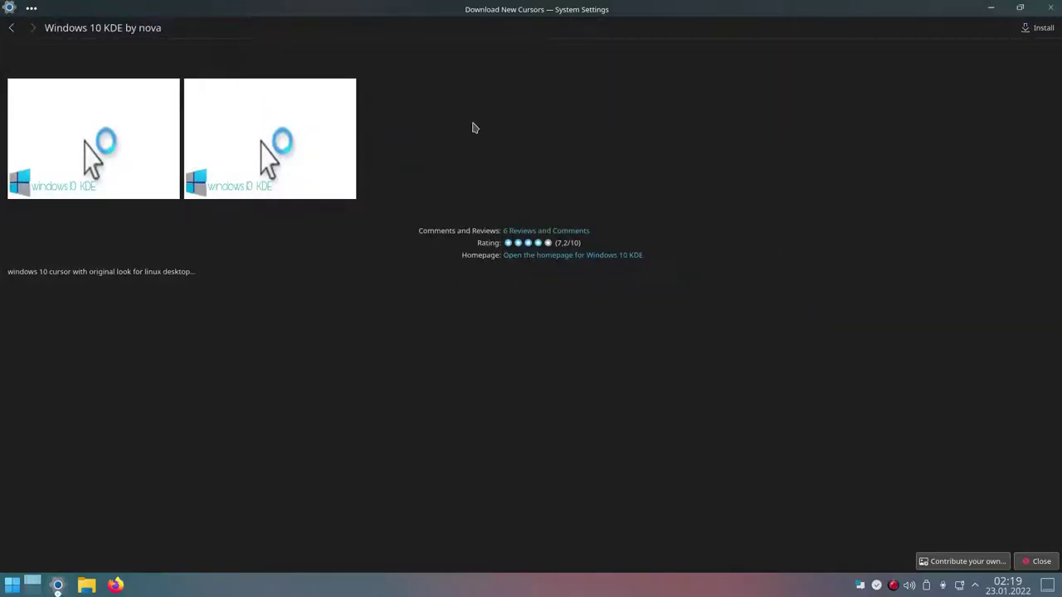
pyautogui.click(1040, 30)
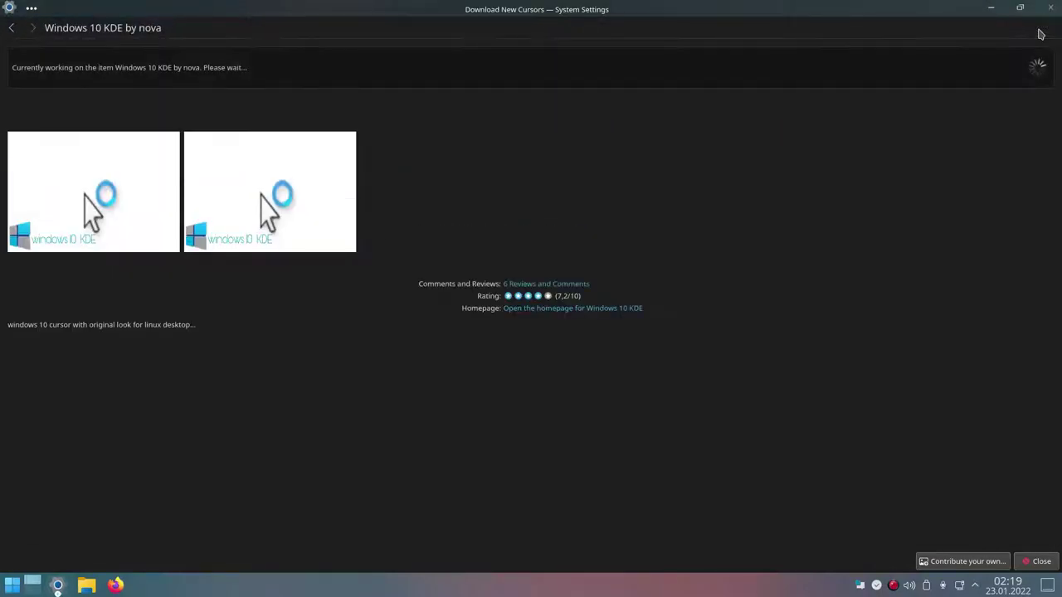
pyautogui.click(1037, 562)
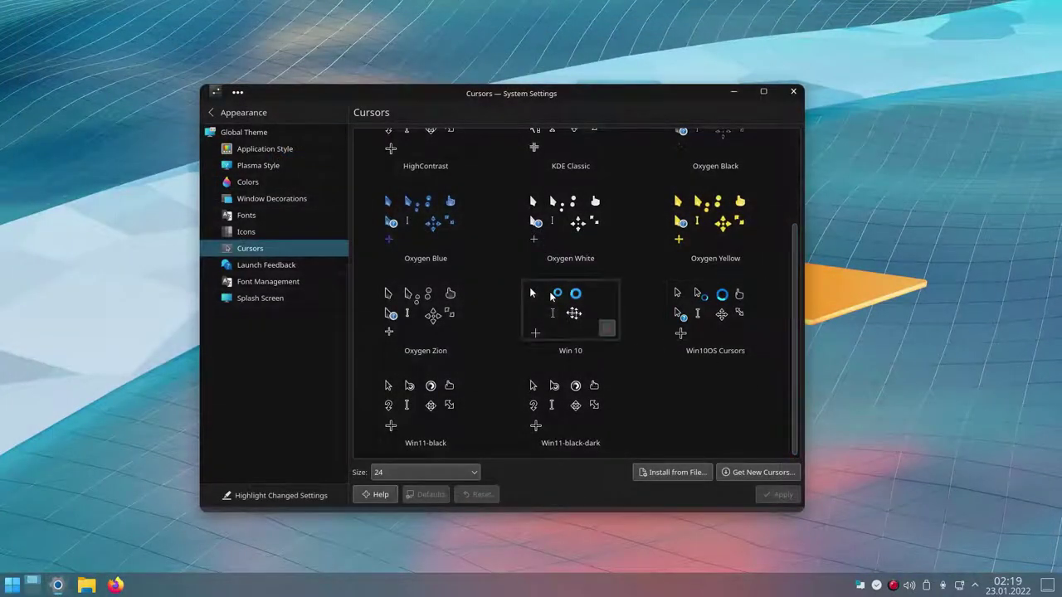
# - Make Win 10 the active cursor theme, then close System Settings
pyautogui.click(549, 291)
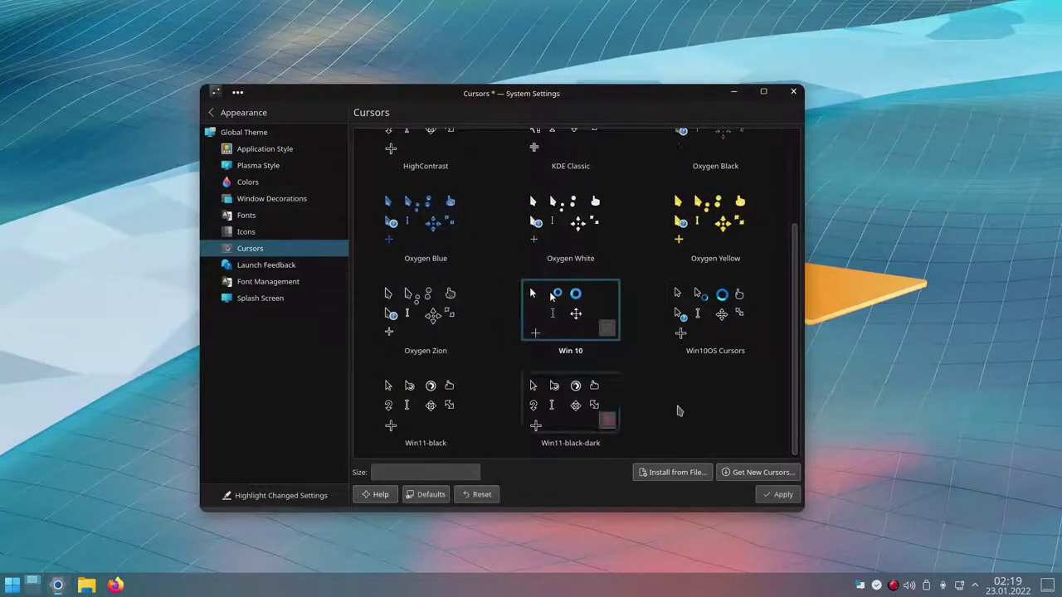
pyautogui.click(775, 495)
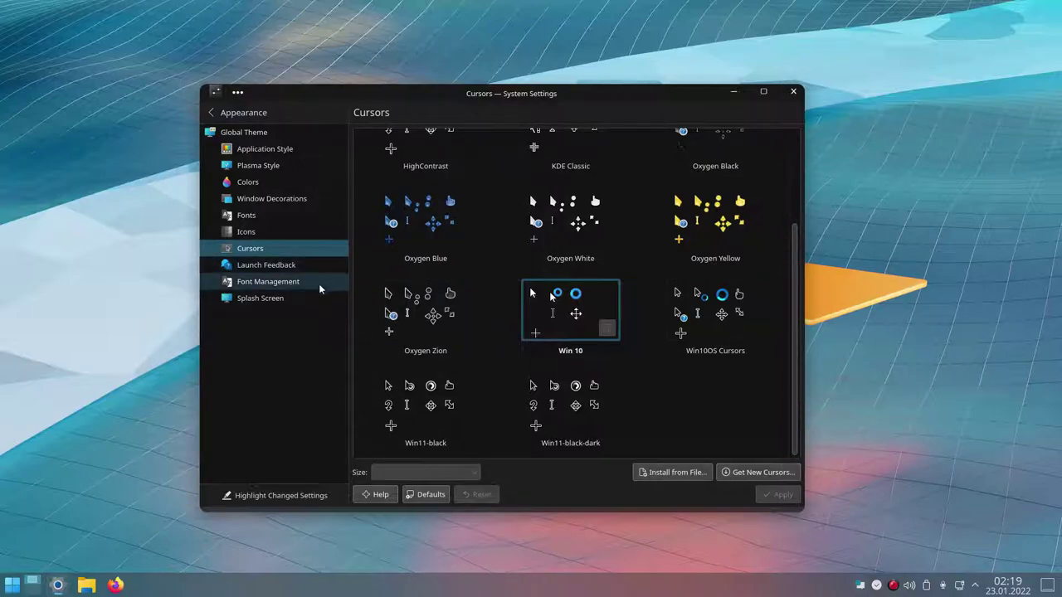
pyautogui.moveTo(426, 98); pyautogui.dragTo(455, 76)
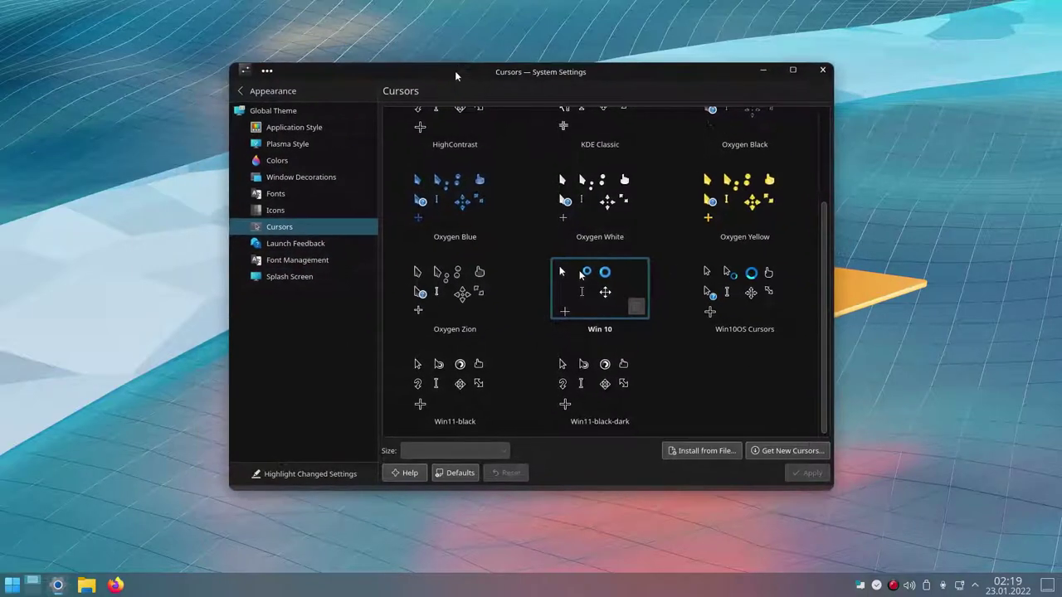
pyautogui.moveTo(734, 69); pyautogui.dragTo(722, 64)
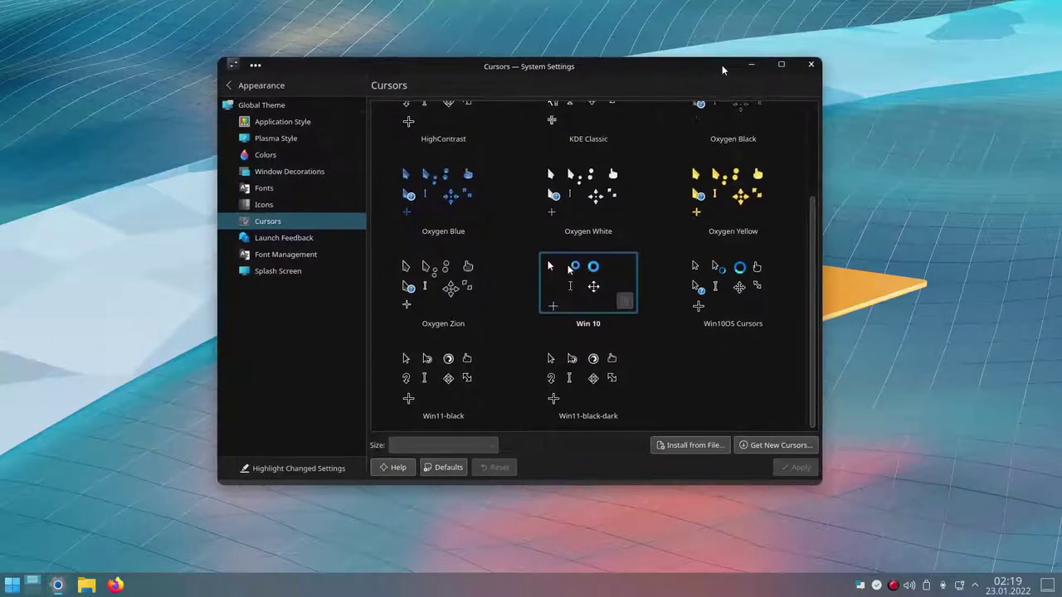
pyautogui.click(811, 64)
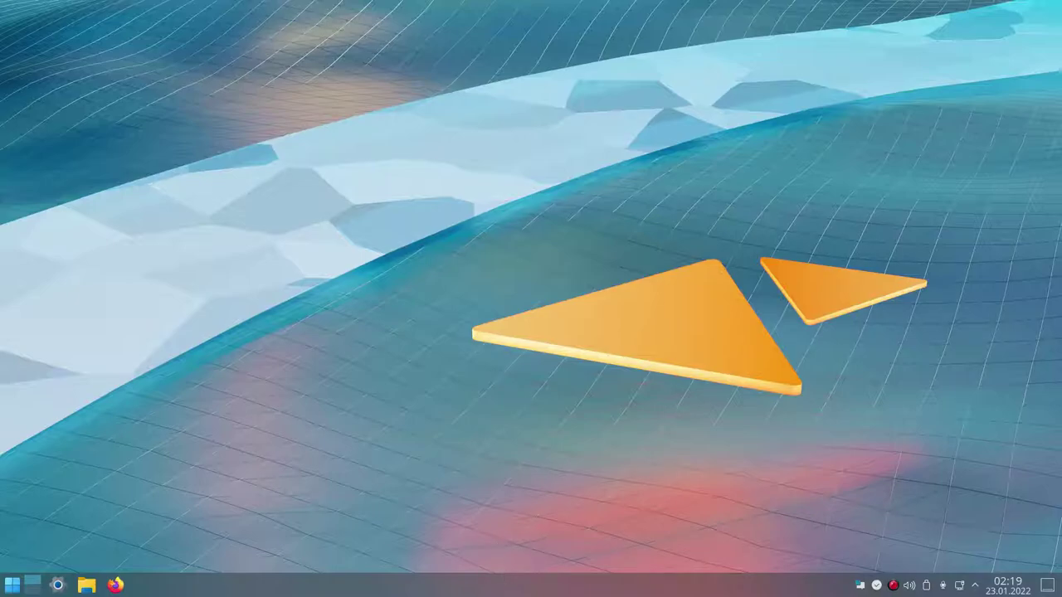
# - Open the Download New Plasma Widgets store from Add Widgets and enlarge its window
pyautogui.rightClick(523, 584)
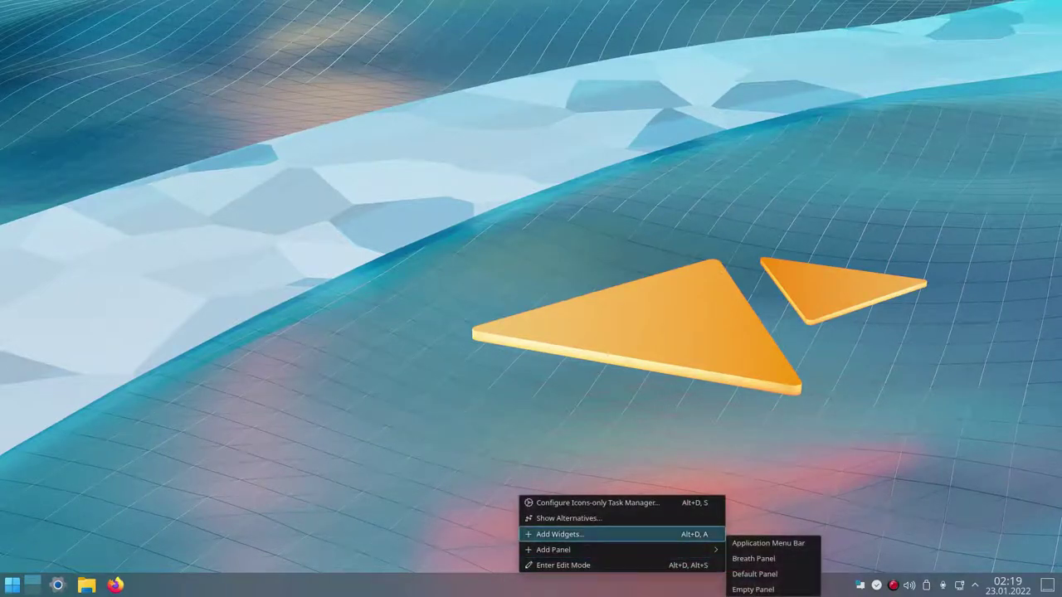
pyautogui.click(573, 534)
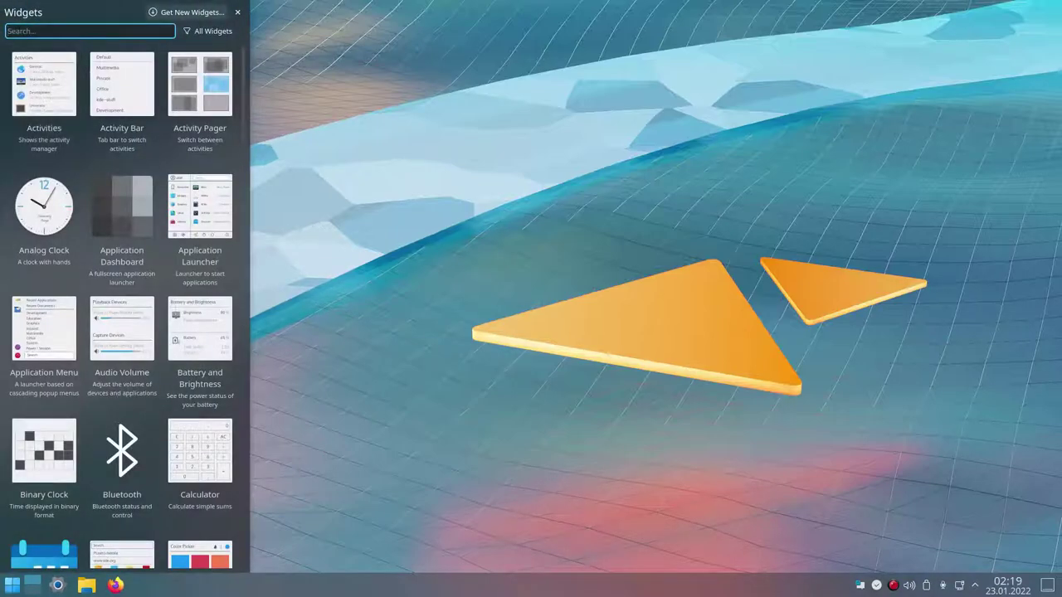
pyautogui.click(187, 12)
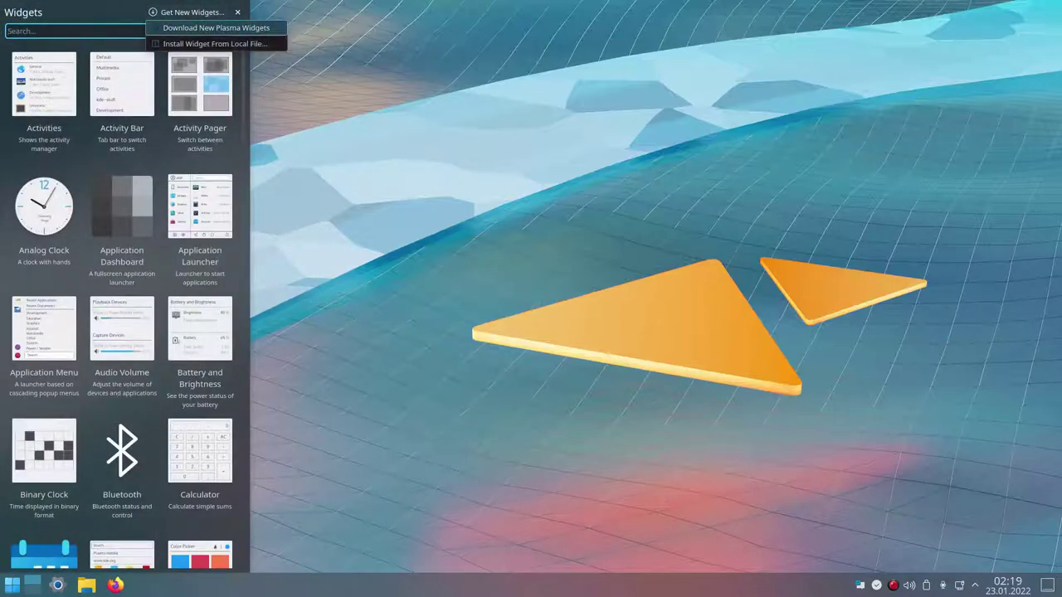
pyautogui.click(215, 27)
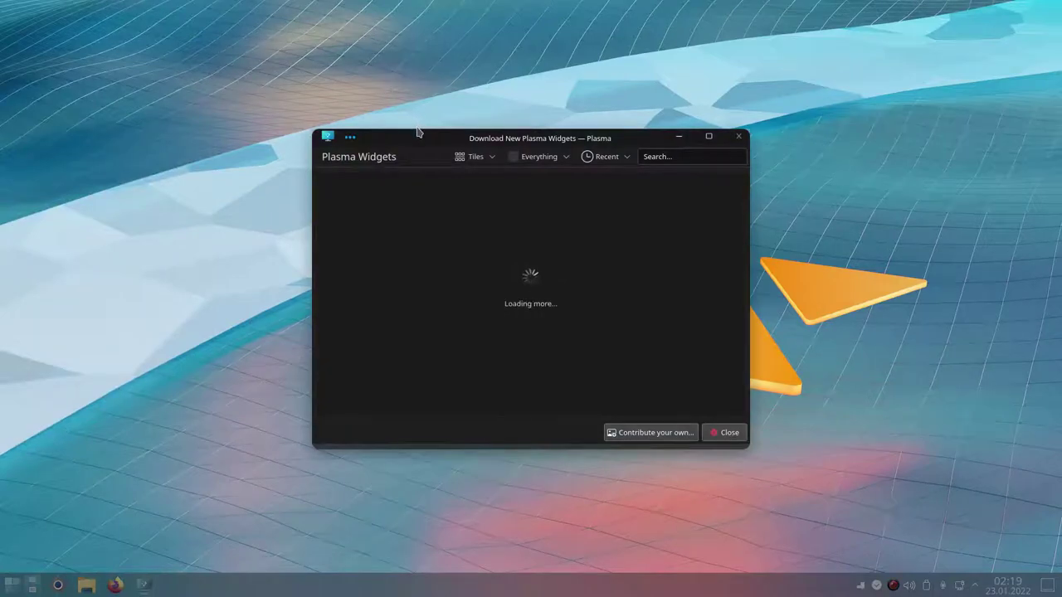
pyautogui.moveTo(426, 138); pyautogui.dragTo(297, 77)
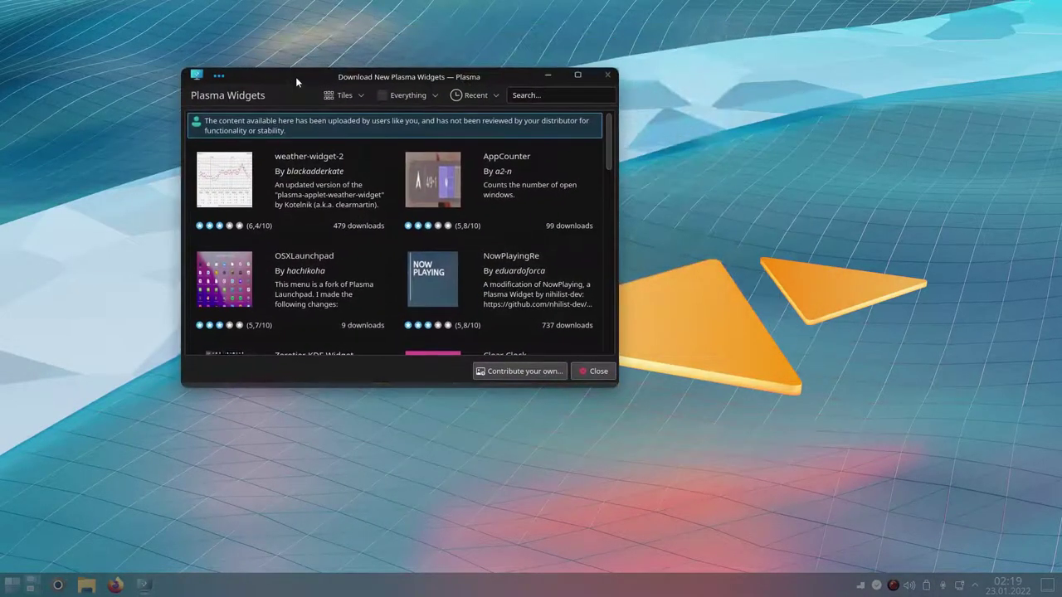
pyautogui.moveTo(622, 387); pyautogui.dragTo(799, 495)
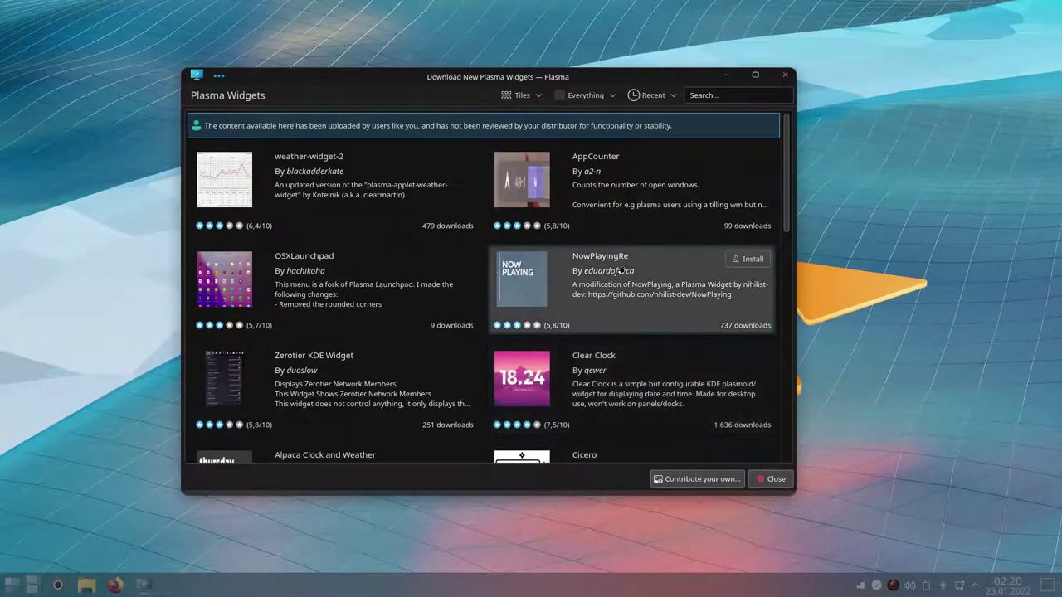
# - Scroll the catalogue to Menu 11 and install it
pyautogui.moveTo(551, 191)
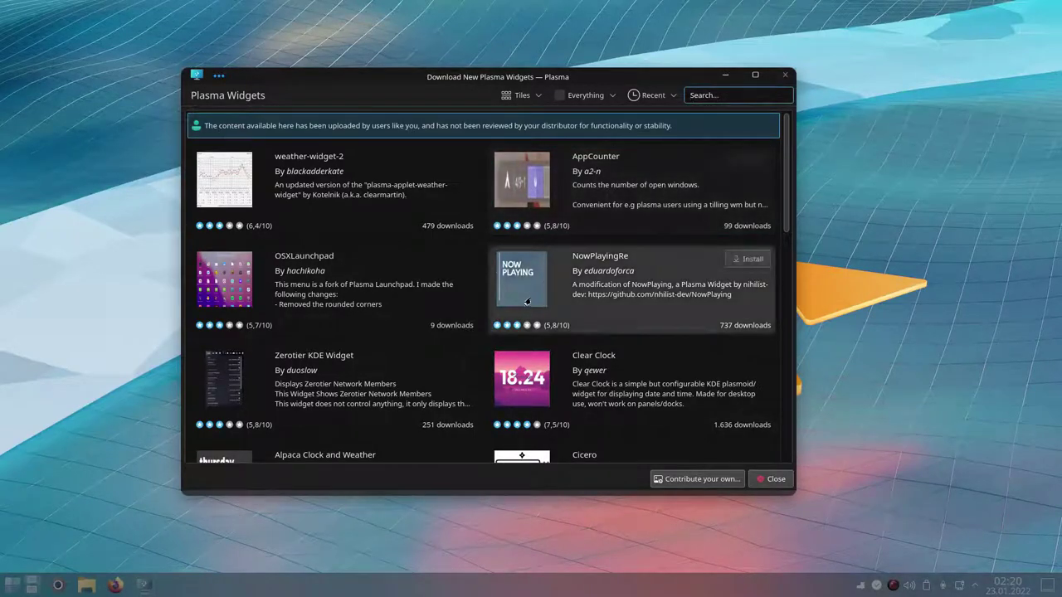
pyautogui.scroll(-5, 524, 304)
pyautogui.scroll(-2, 526, 303)
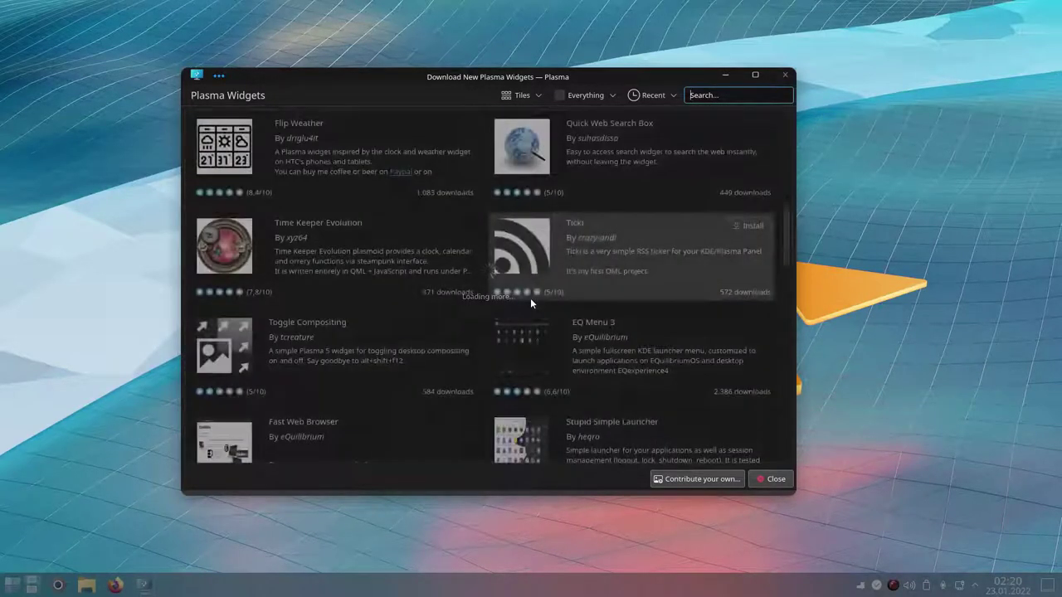
pyautogui.scroll(-5, 414, 365)
pyautogui.scroll(-2, 414, 365)
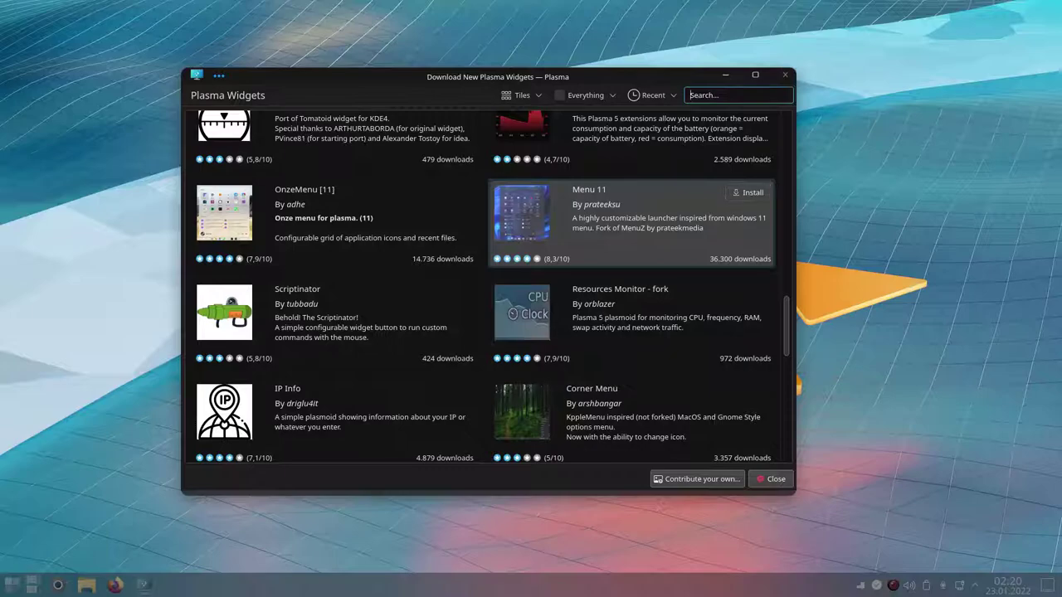
pyautogui.click(749, 192)
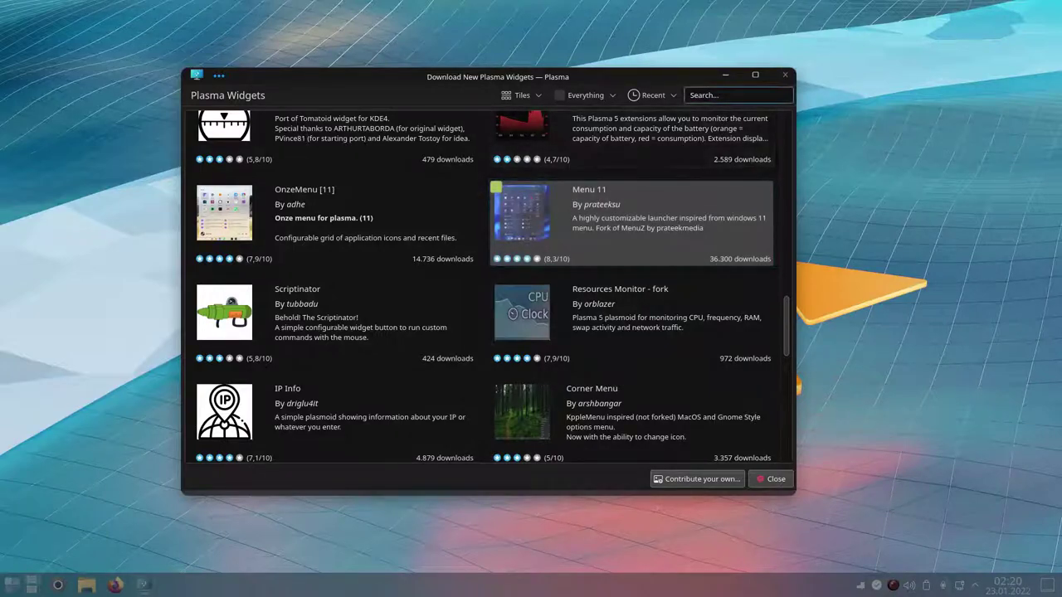
# - Search the store for 'desktop', install Win7 Show Desktop's plasmoid file, and close the downloader
pyautogui.write('desktop')
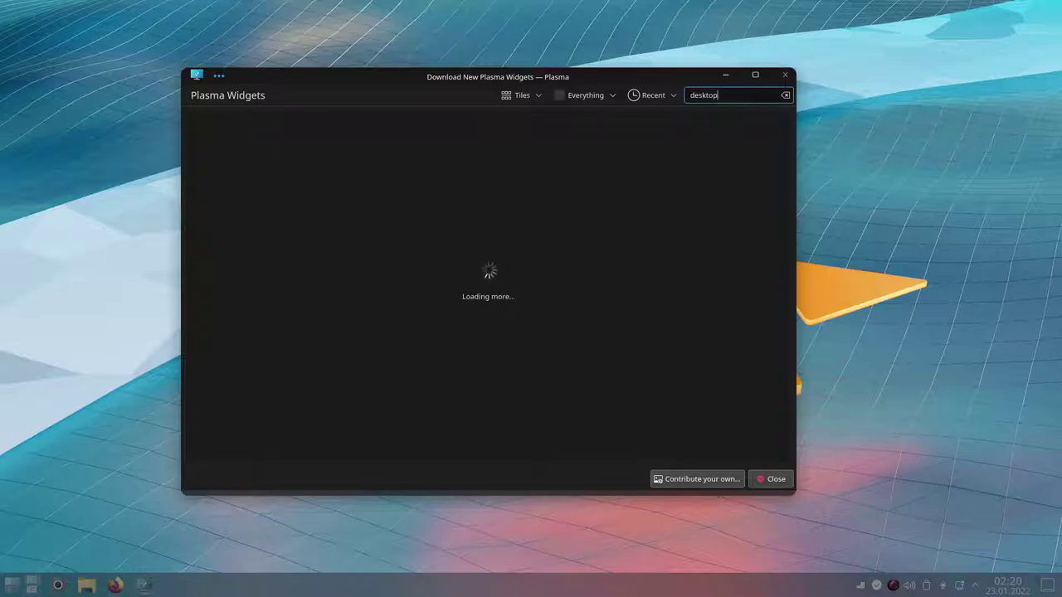
pyautogui.scroll(-10, 516, 233)
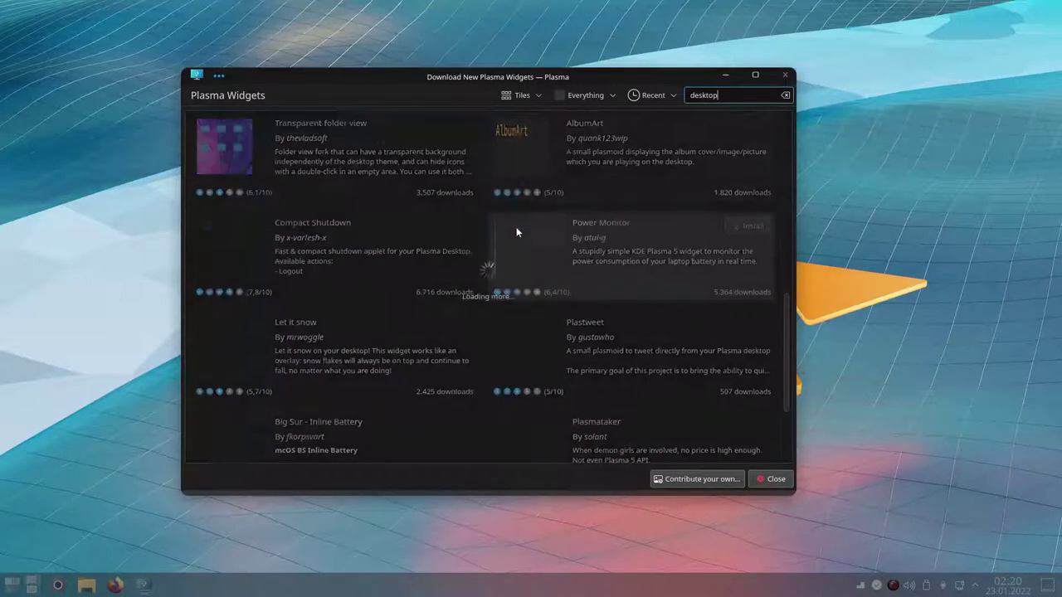
pyautogui.scroll(-5, 516, 232)
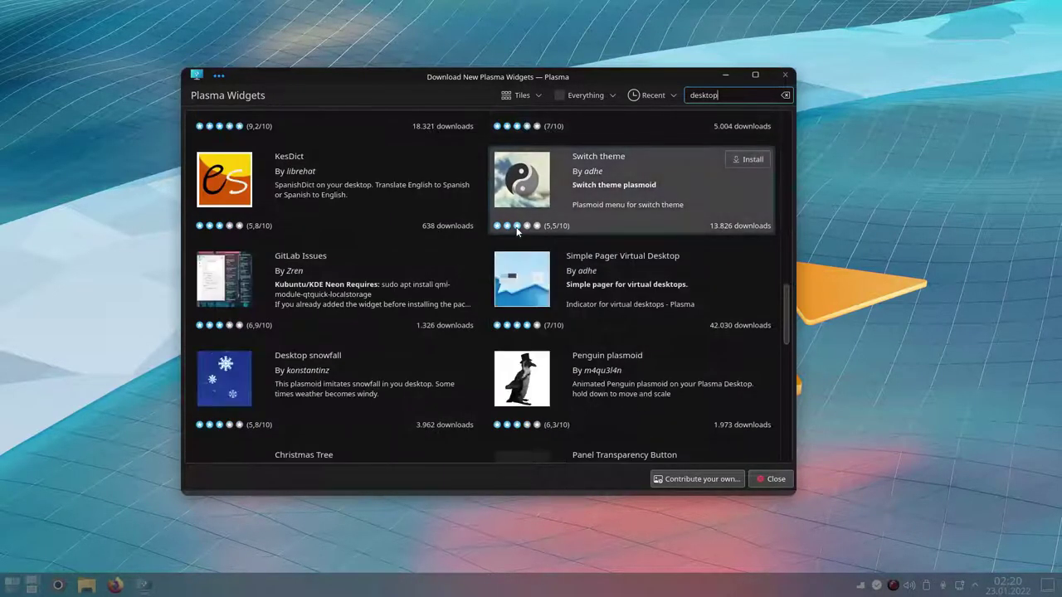
pyautogui.scroll(-3, 516, 232)
pyautogui.scroll(-10, 516, 231)
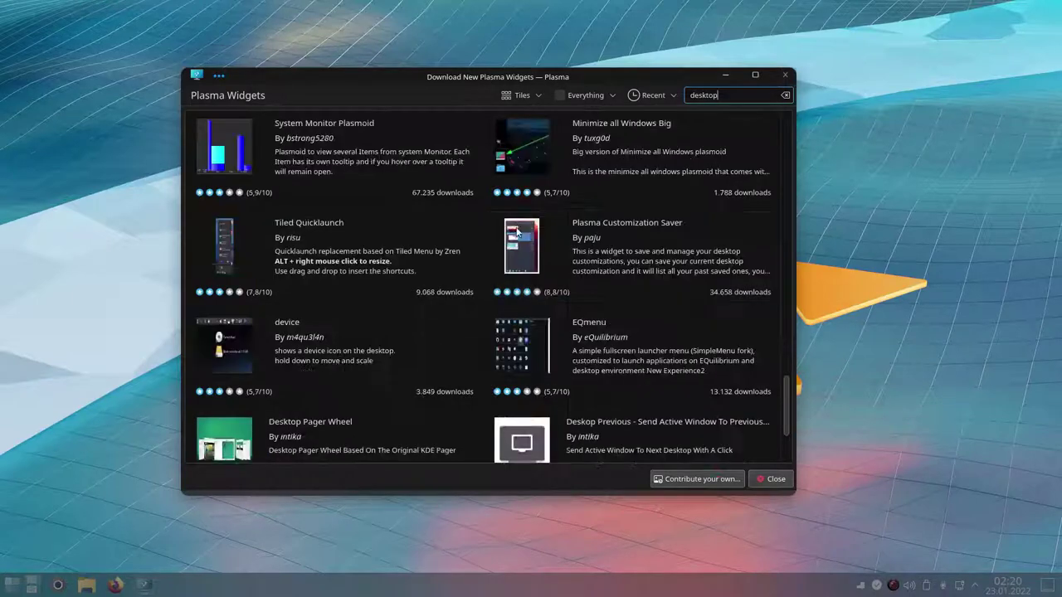
pyautogui.scroll(-1, 516, 232)
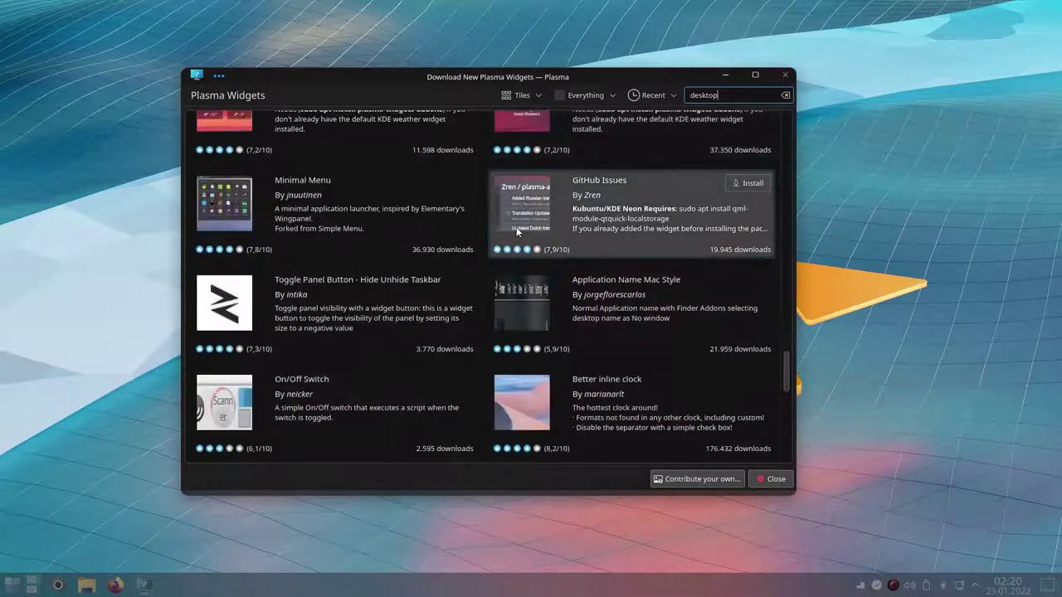
pyautogui.scroll(-3, 516, 232)
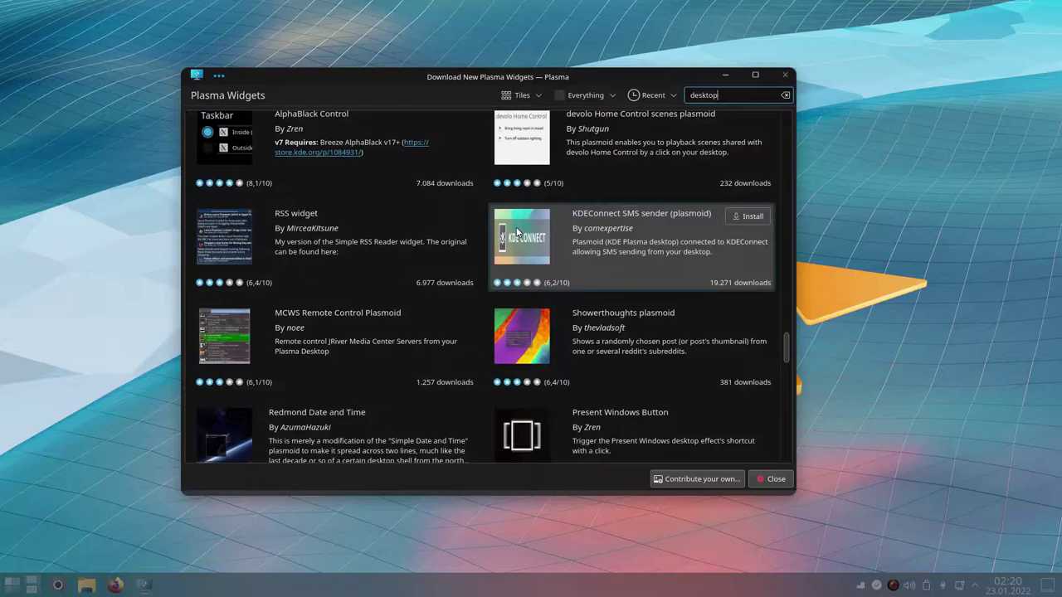
pyautogui.scroll(-10, 516, 232)
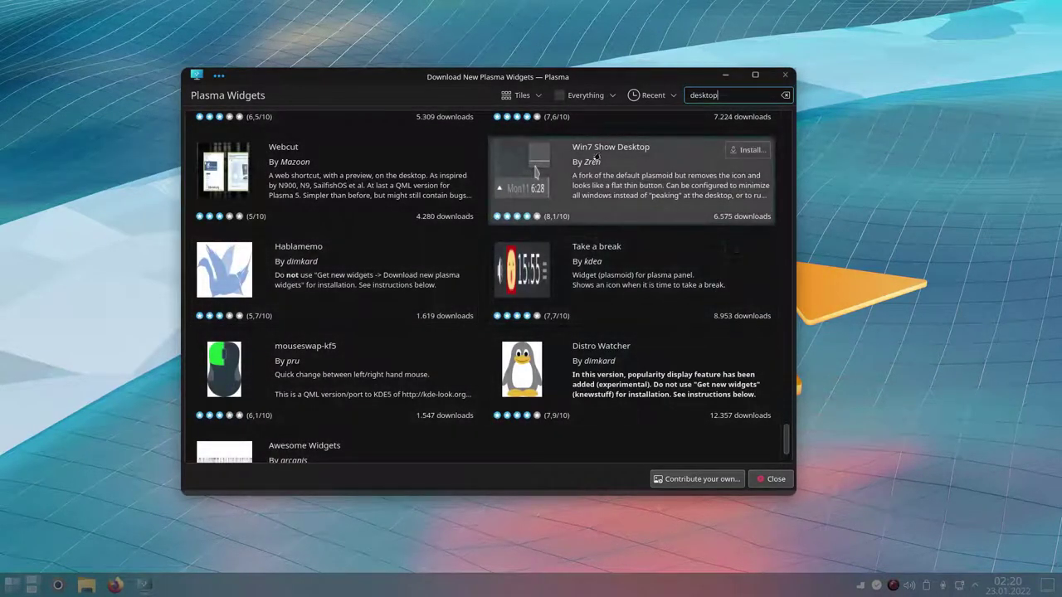
pyautogui.click(749, 151)
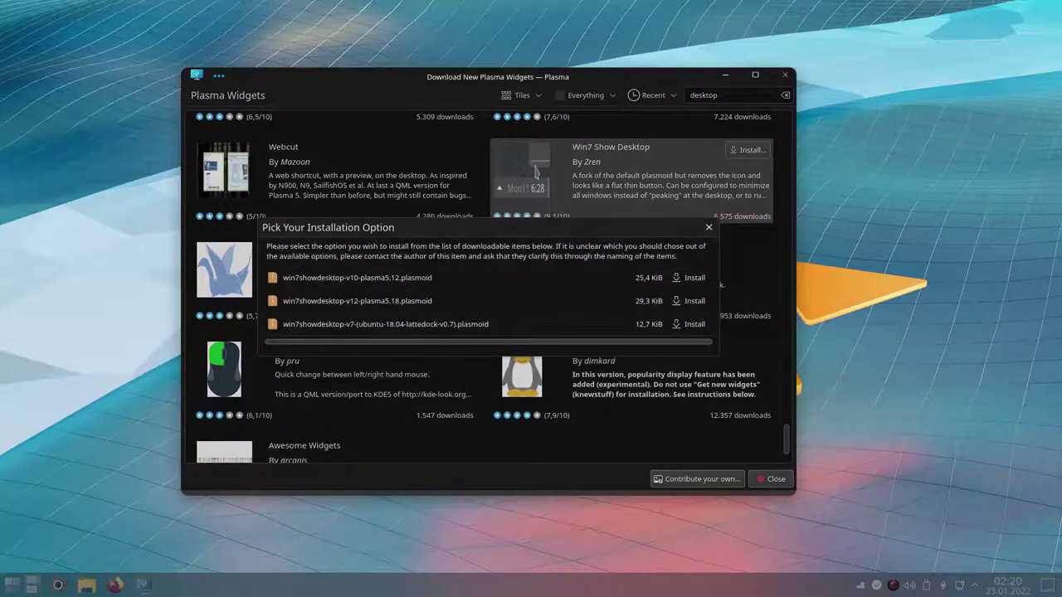
pyautogui.click(691, 300)
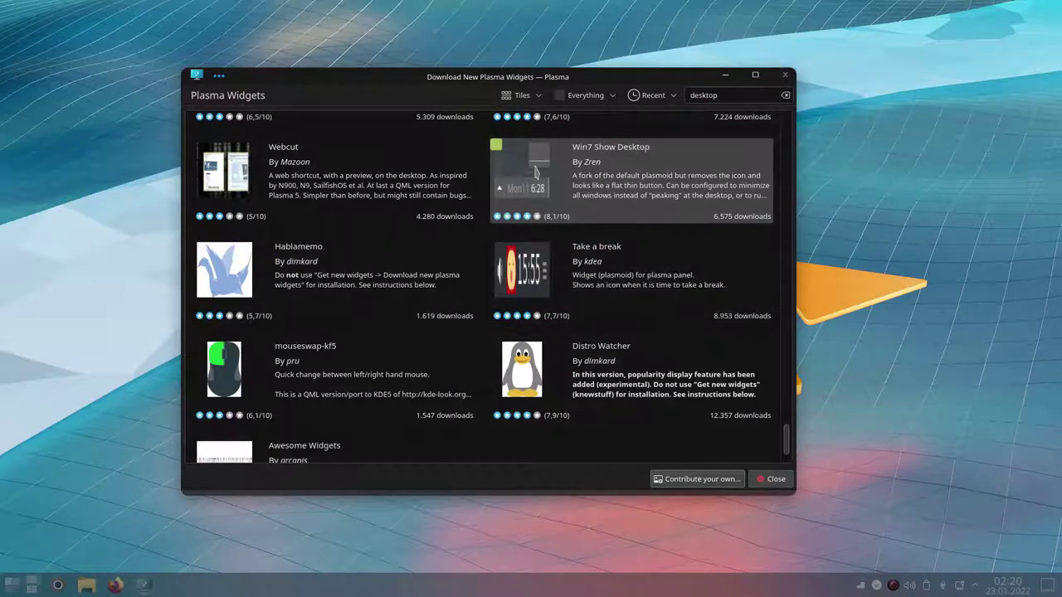
pyautogui.click(760, 481)
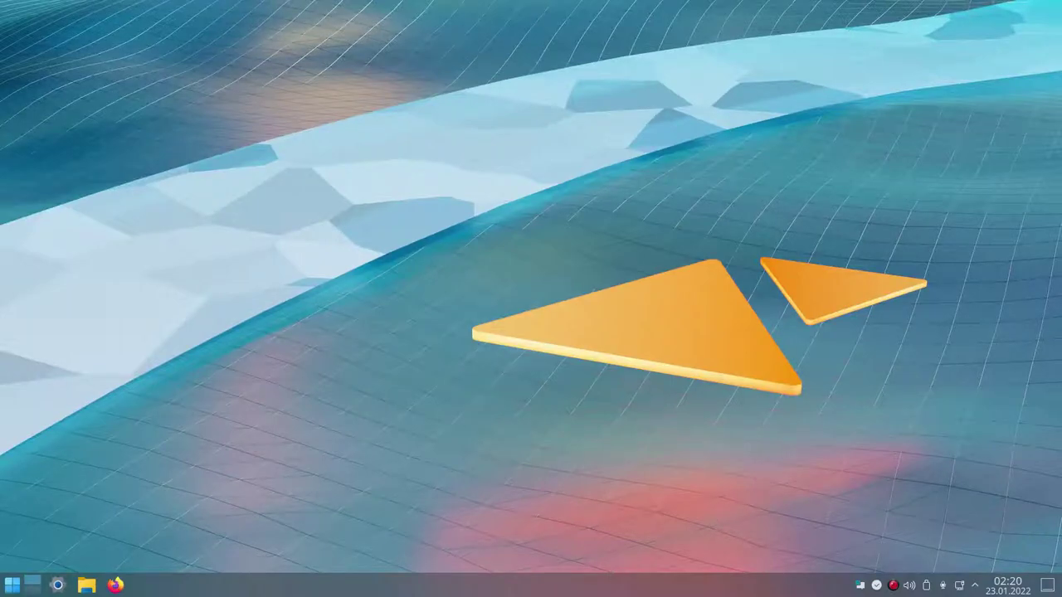
# - In panel edit mode, set the Icons-only Task Manager's Maximum rows to 1
pyautogui.rightClick(578, 585)
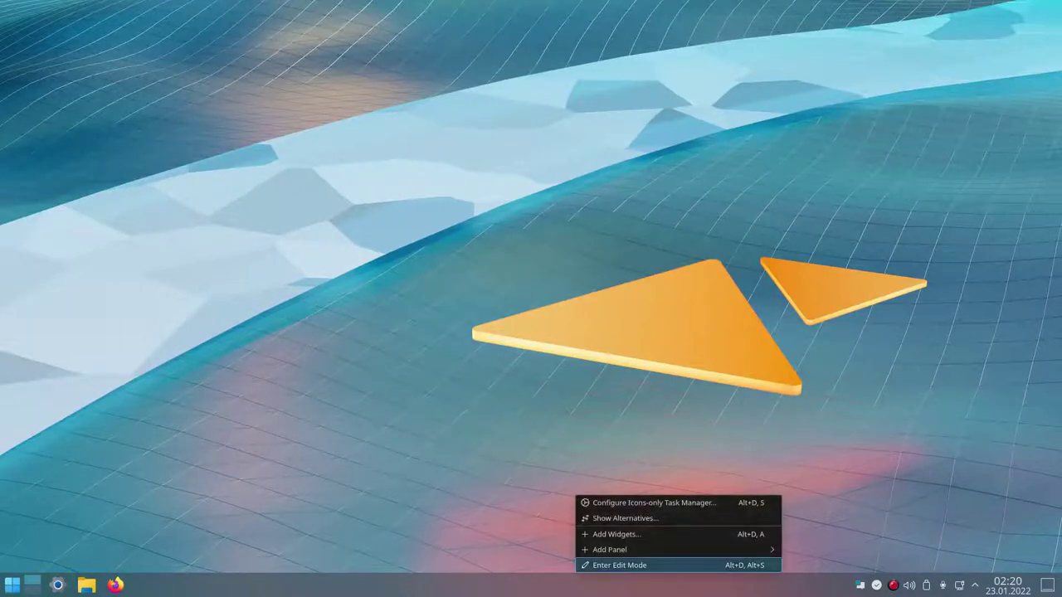
pyautogui.click(619, 565)
pyautogui.moveTo(280, 583)
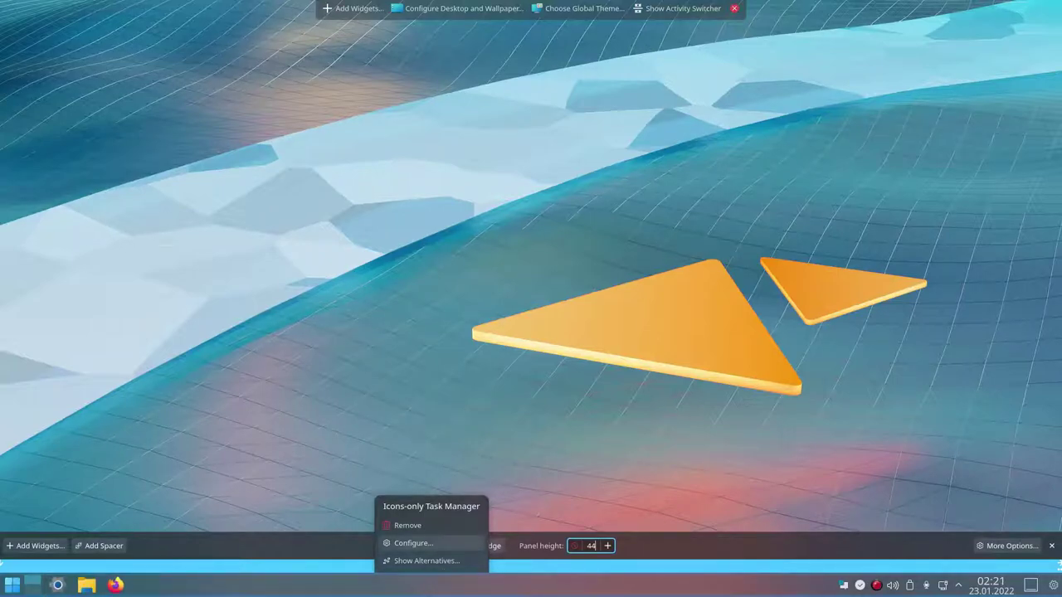
pyautogui.click(422, 543)
pyautogui.moveTo(230, 12); pyautogui.dragTo(499, 217)
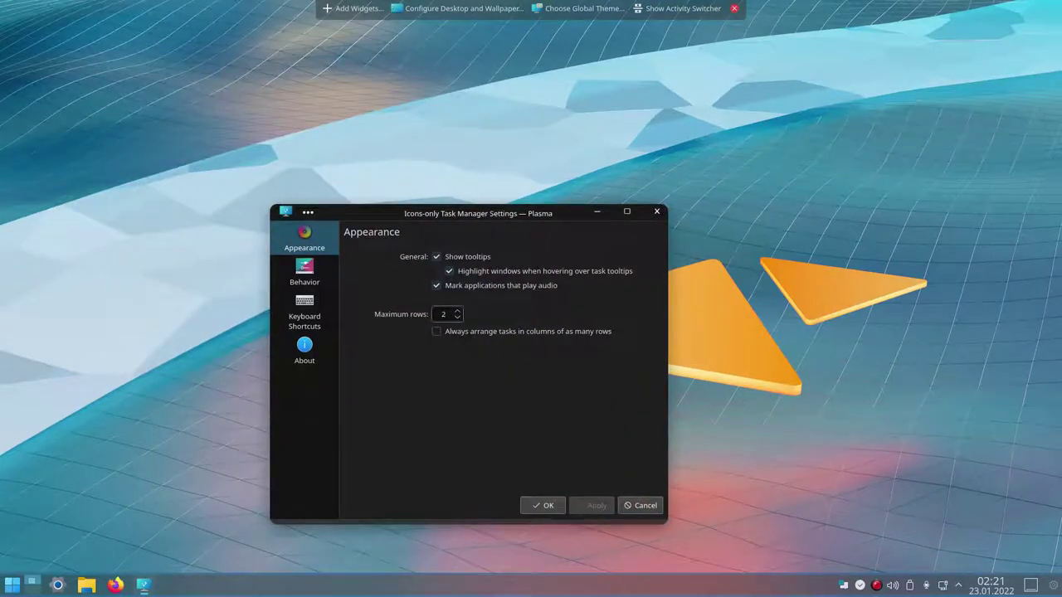
pyautogui.press('Down')
pyautogui.click(550, 504)
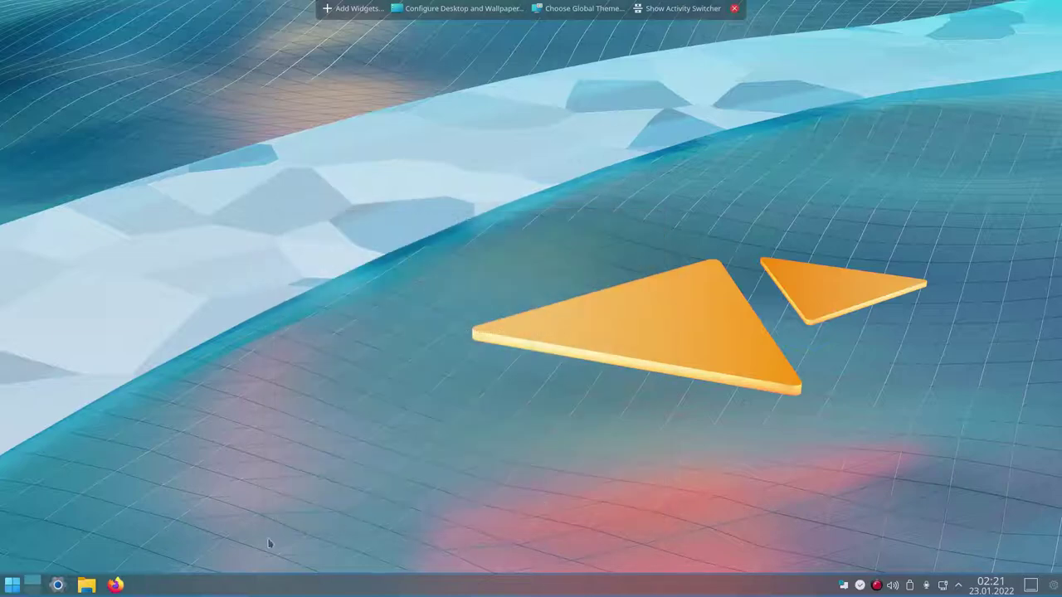
# - Add two panel spacers, one left and one right of the task icons, to centre them
pyautogui.rightClick(199, 582)
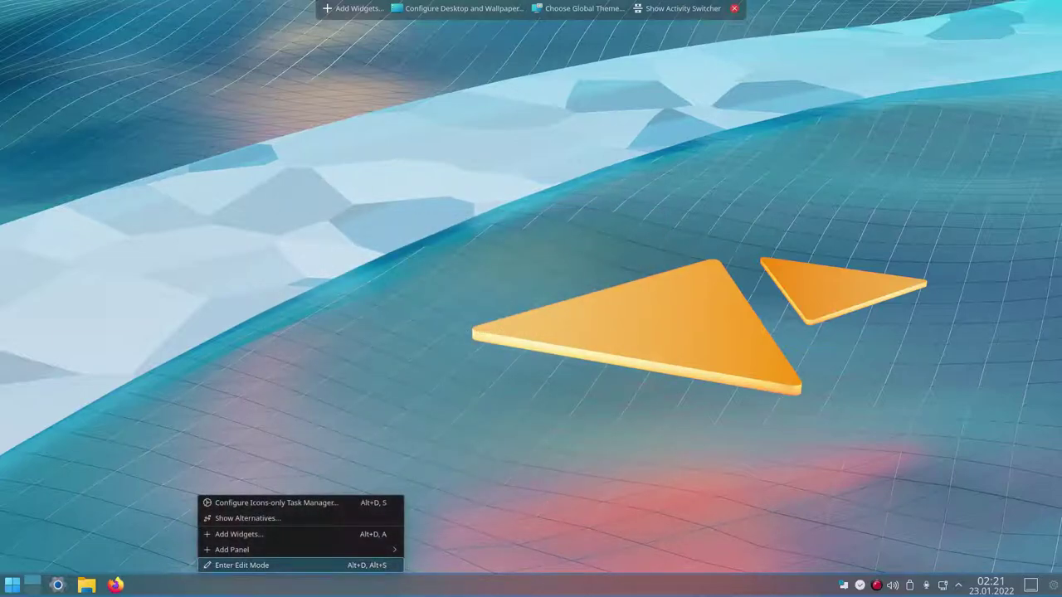
pyautogui.click(232, 565)
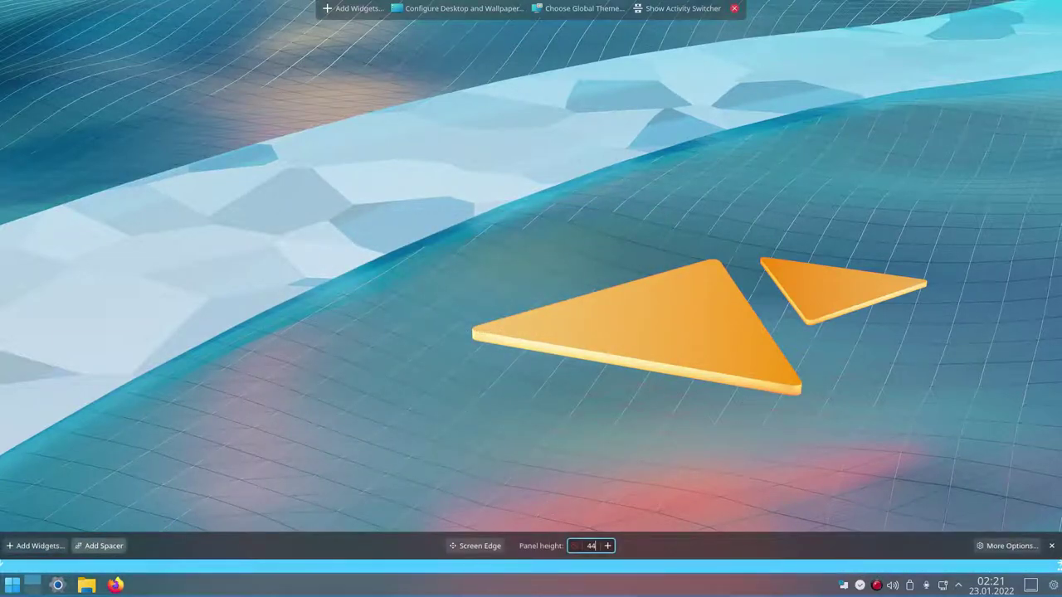
pyautogui.click(99, 546)
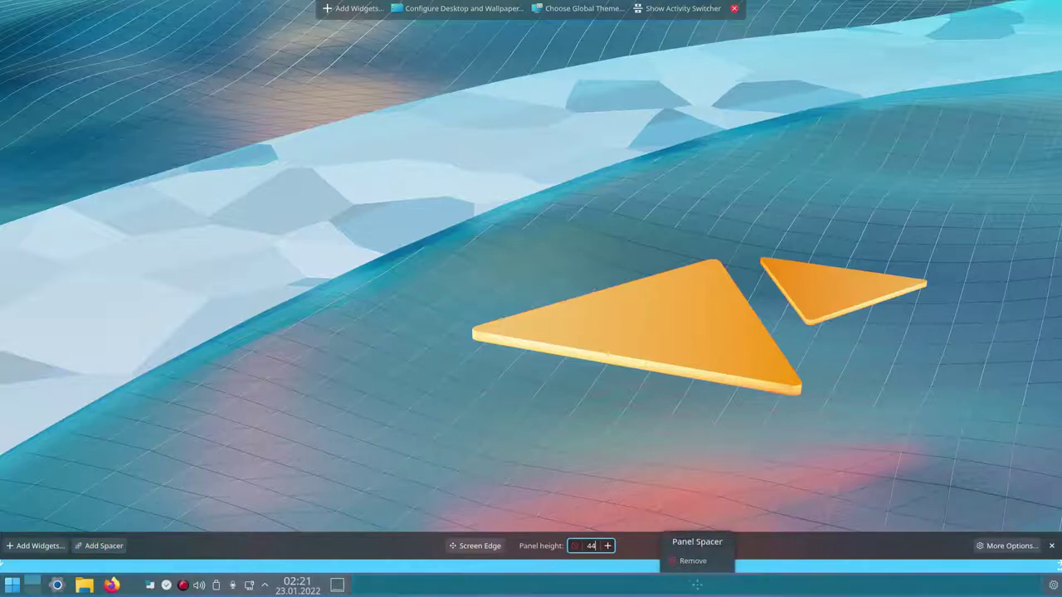
pyautogui.moveTo(548, 585); pyautogui.dragTo(230, 586)
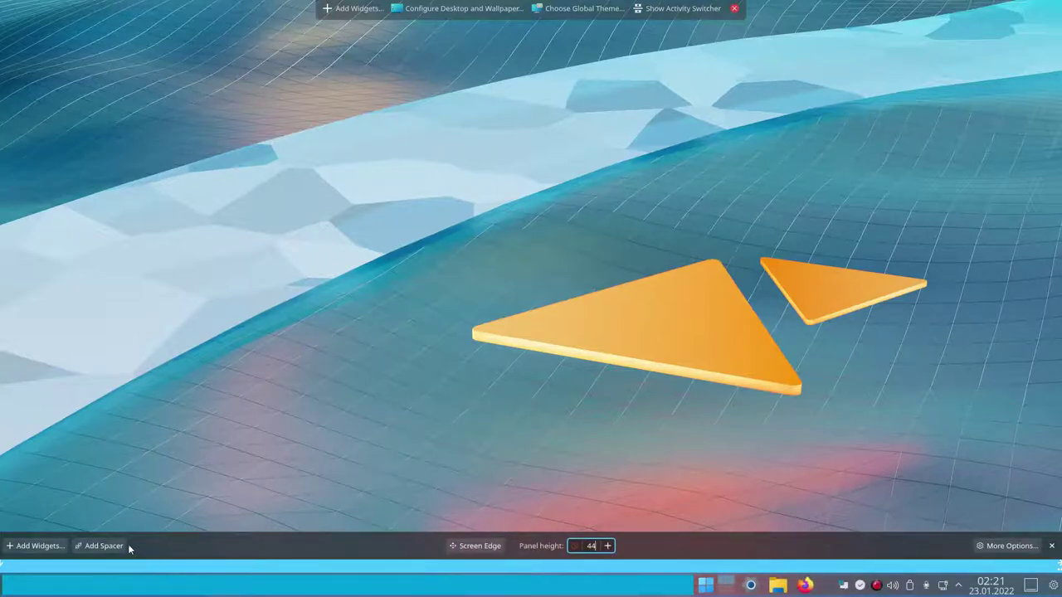
pyautogui.click(101, 546)
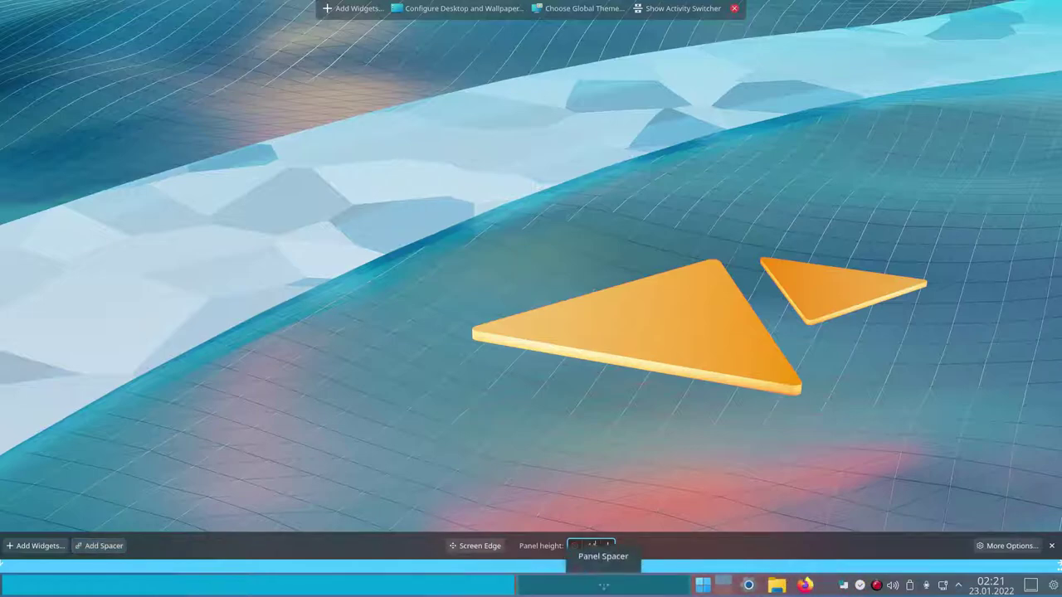
pyautogui.moveTo(603, 586); pyautogui.dragTo(701, 585)
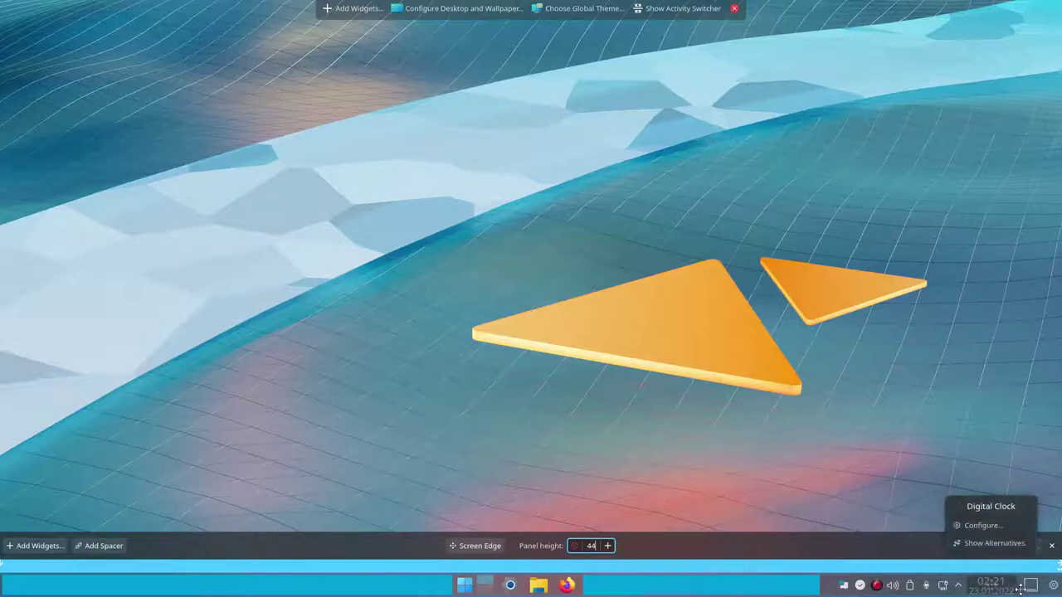
# - Switch the Show Desktop widget to the Show Desktop (Win7) alternative and exit edit mode
pyautogui.moveTo(1031, 586)
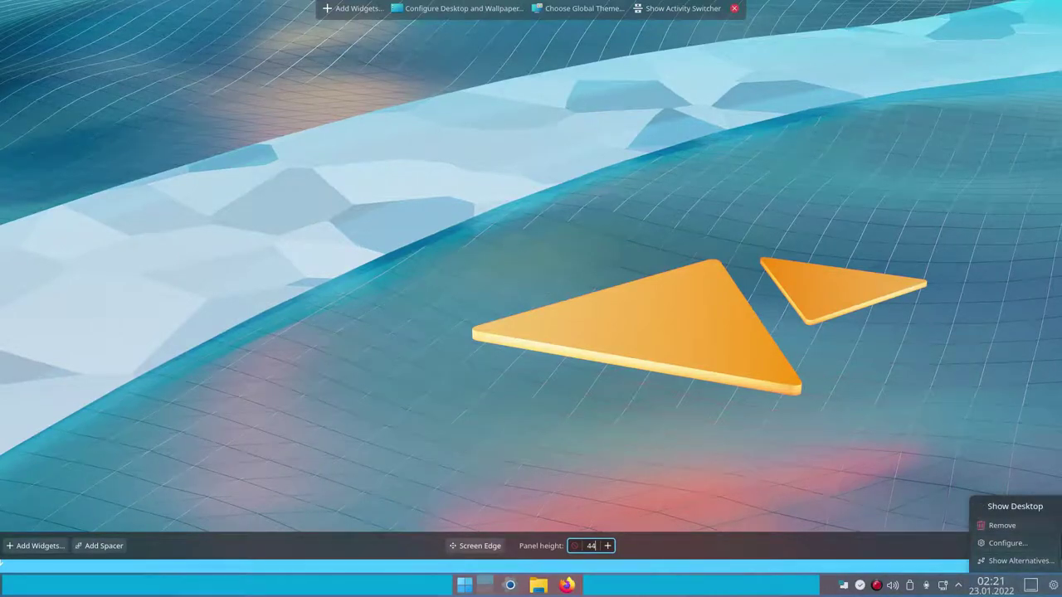
pyautogui.click(1018, 560)
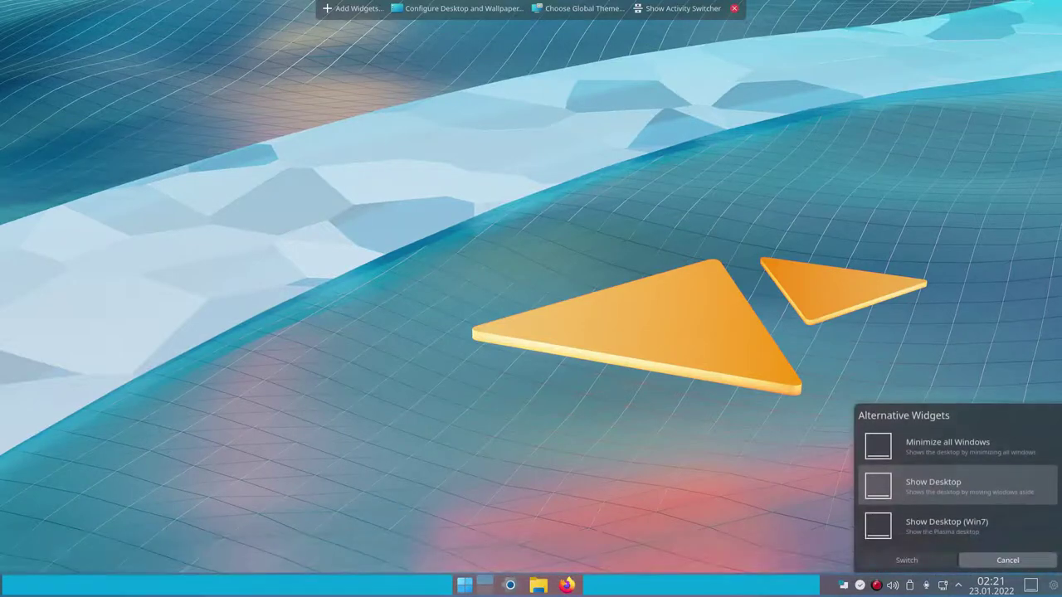
pyautogui.click(954, 526)
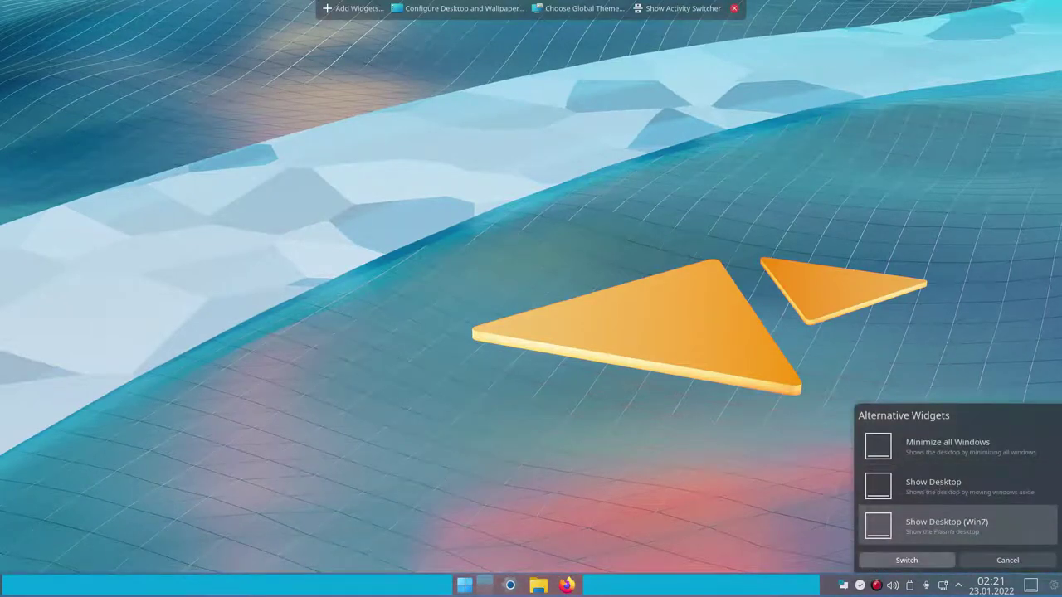
pyautogui.click(907, 561)
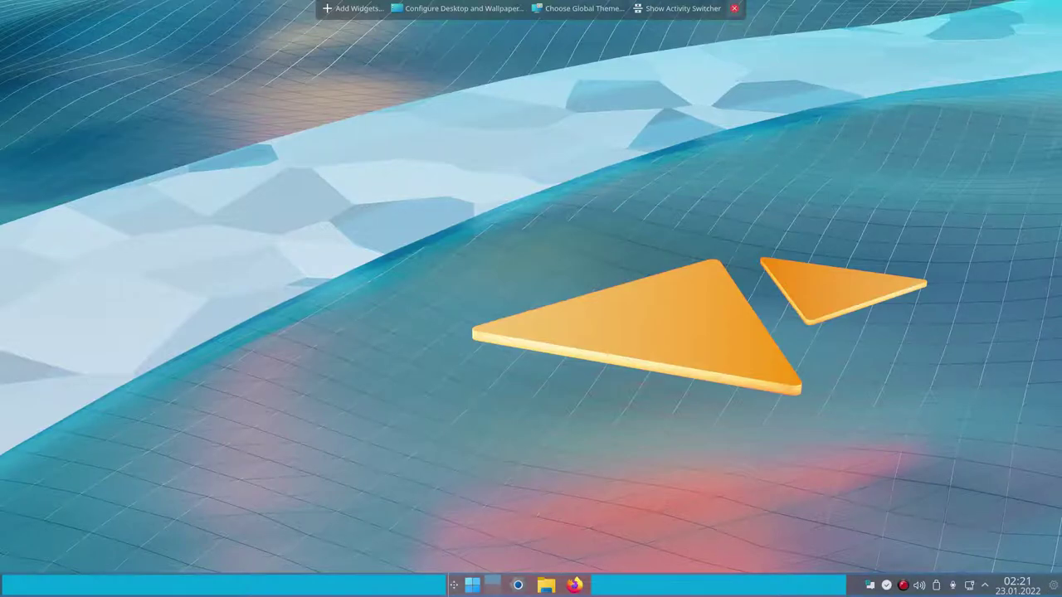
pyautogui.click(734, 8)
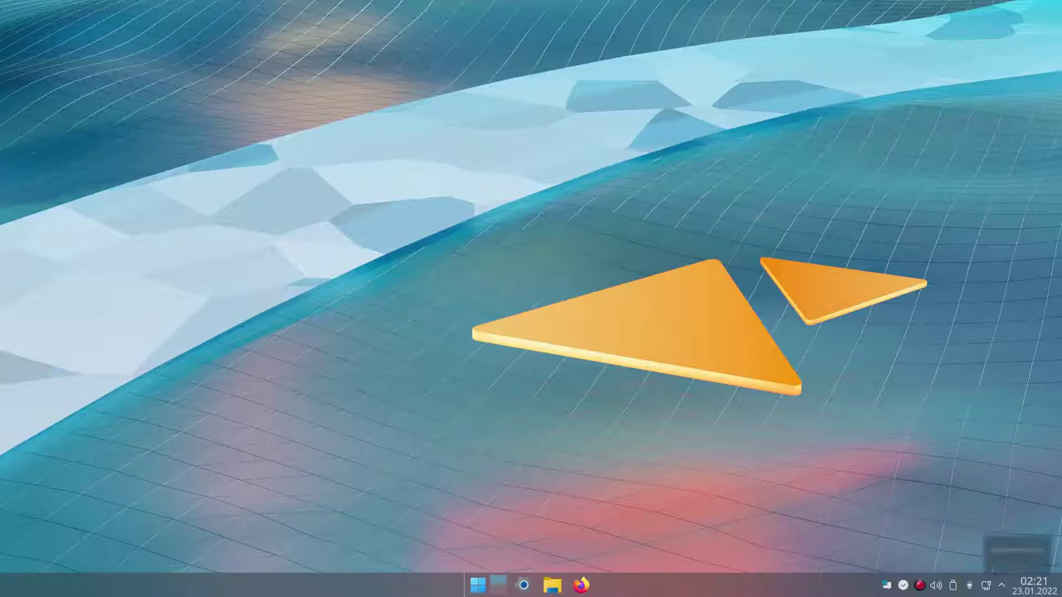
# - Open the widget browser from the panel menu, then close it without adding anything
pyautogui.rightClick(740, 591)
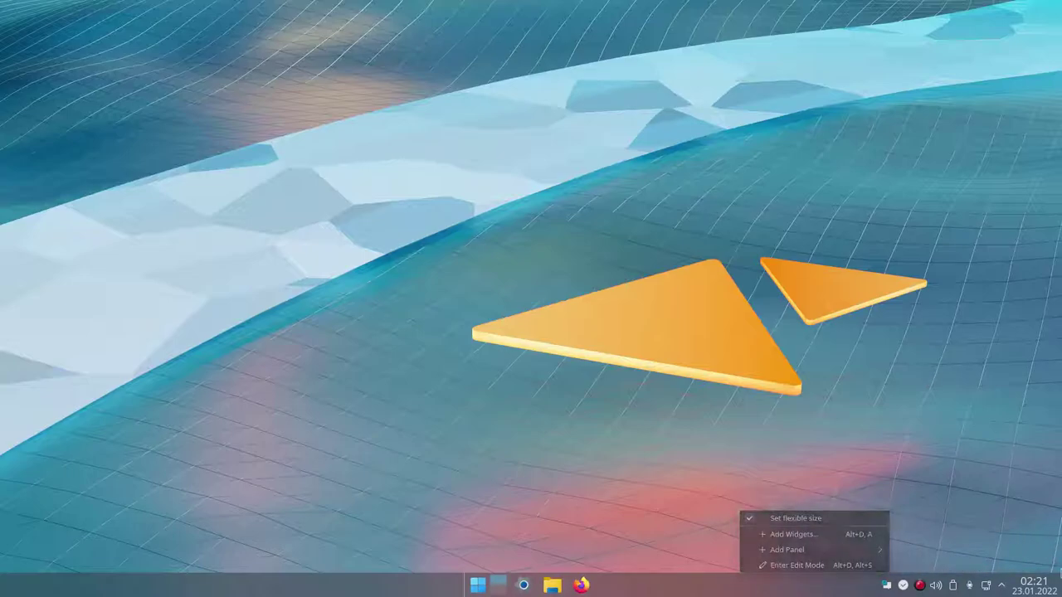
pyautogui.press('Escape')
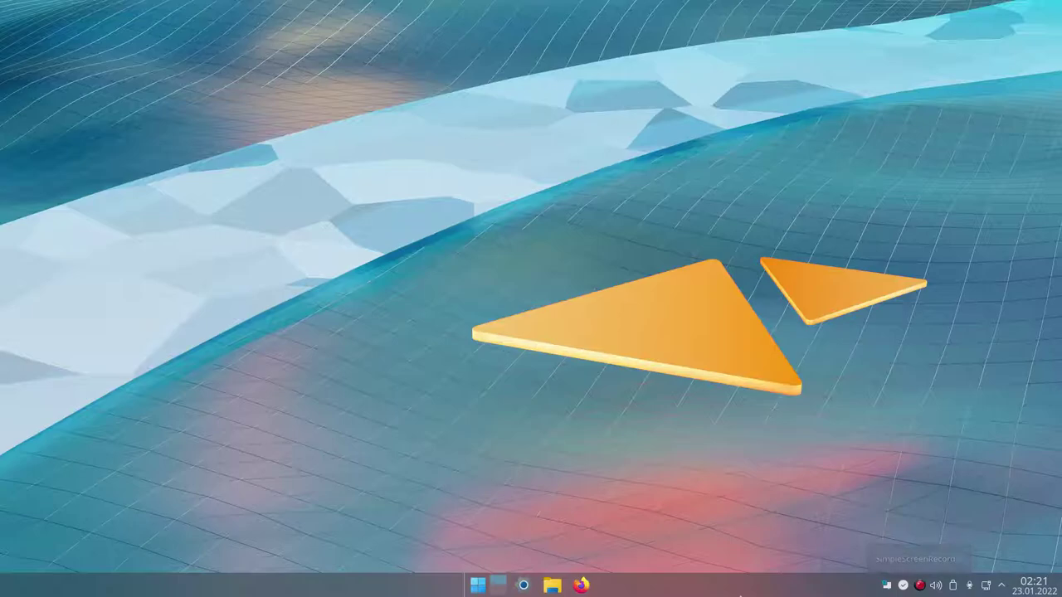
pyautogui.rightClick(741, 591)
pyautogui.moveTo(830, 549)
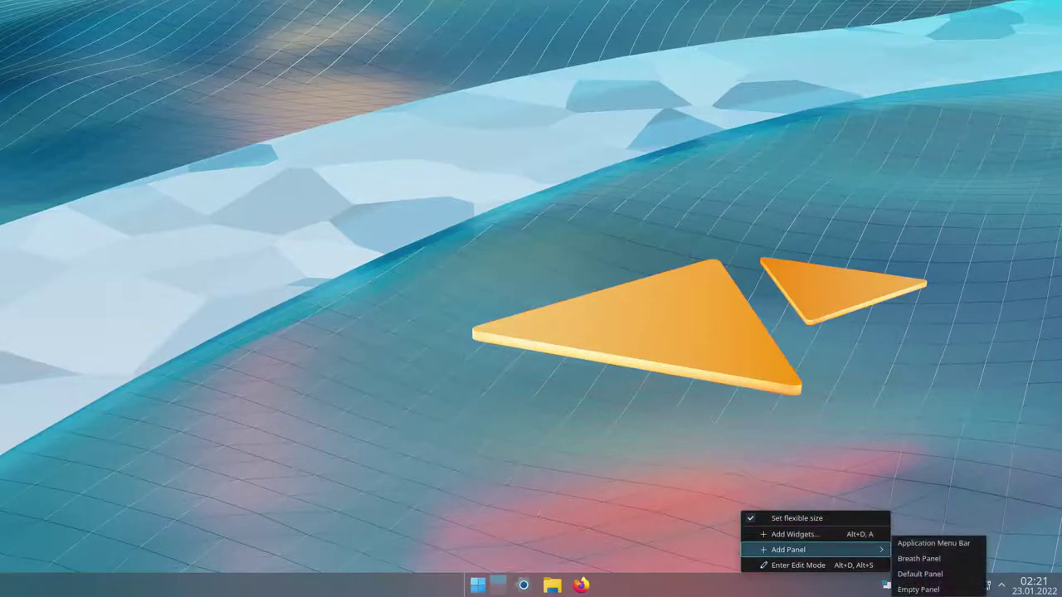
pyautogui.click(794, 534)
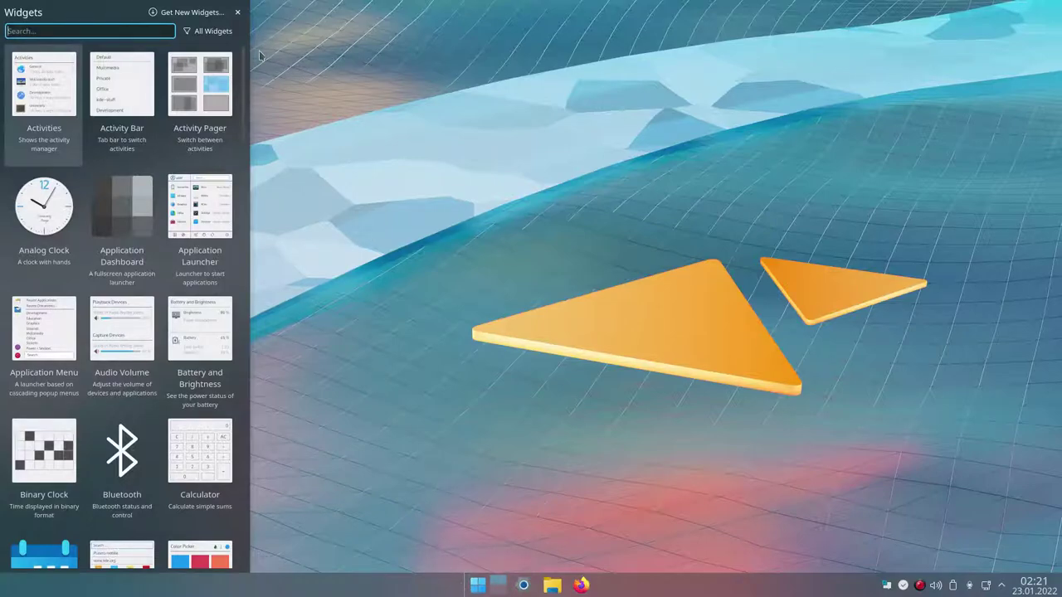
pyautogui.click(238, 11)
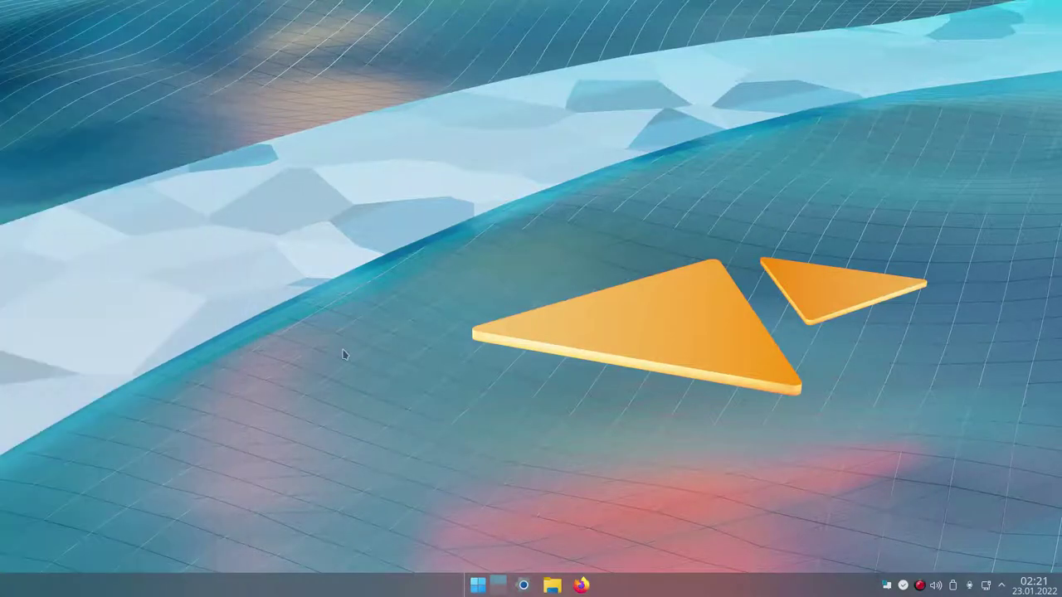
# - Enter panel edit mode and drag Show Desktop (Win7) to the panel's far right end
pyautogui.rightClick(418, 594)
pyautogui.click(433, 564)
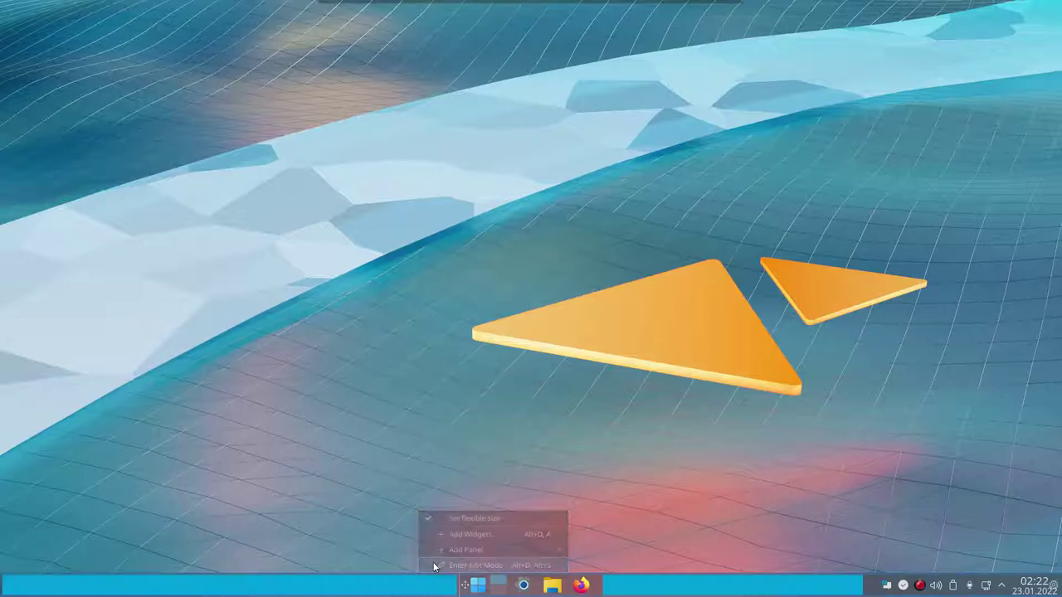
pyautogui.moveTo(450, 585)
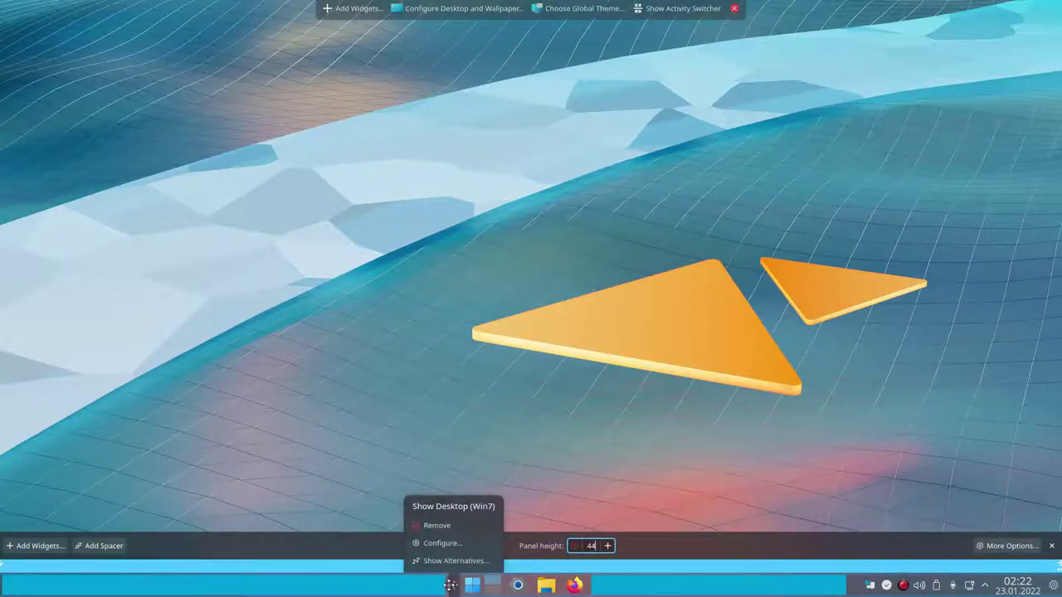
pyautogui.moveTo(448, 585); pyautogui.dragTo(1049, 584)
pyautogui.moveTo(1003, 585)
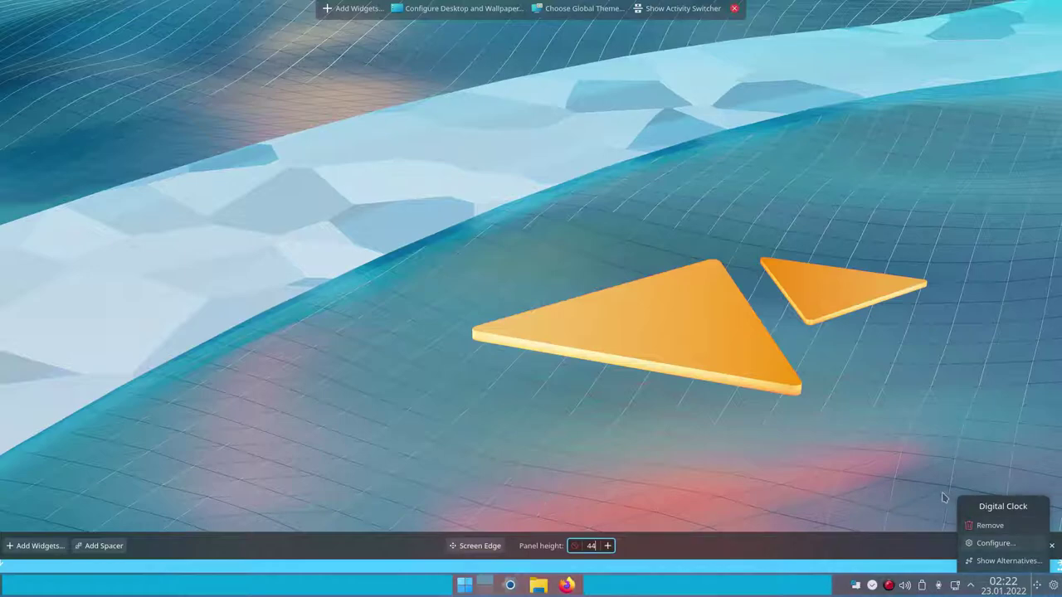
pyautogui.moveTo(480, 591)
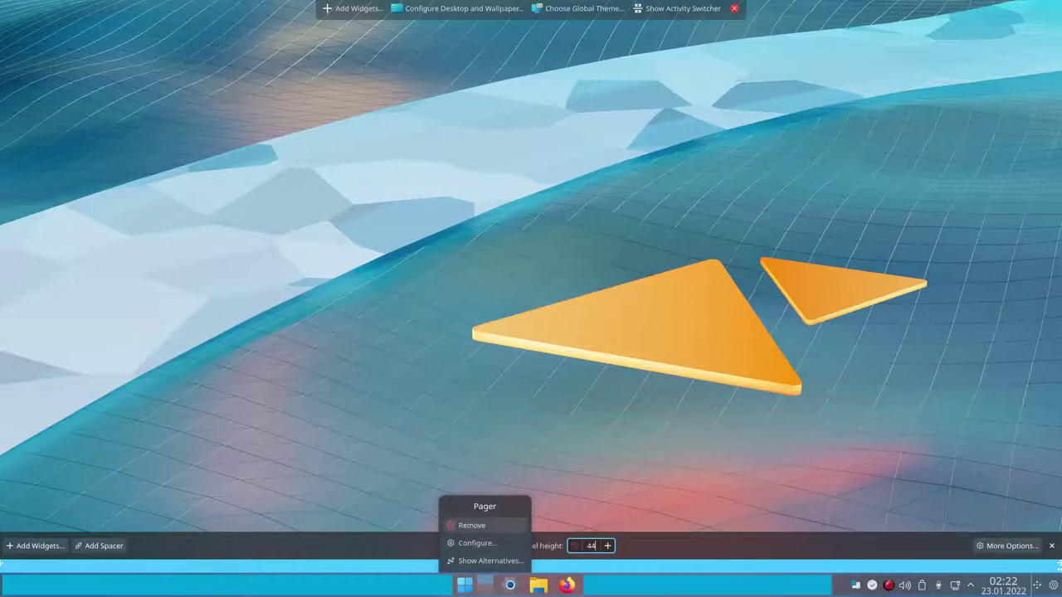
# - Remove the Pager widget from the panel, exit edit mode, and open the widgets browser
pyautogui.click(473, 526)
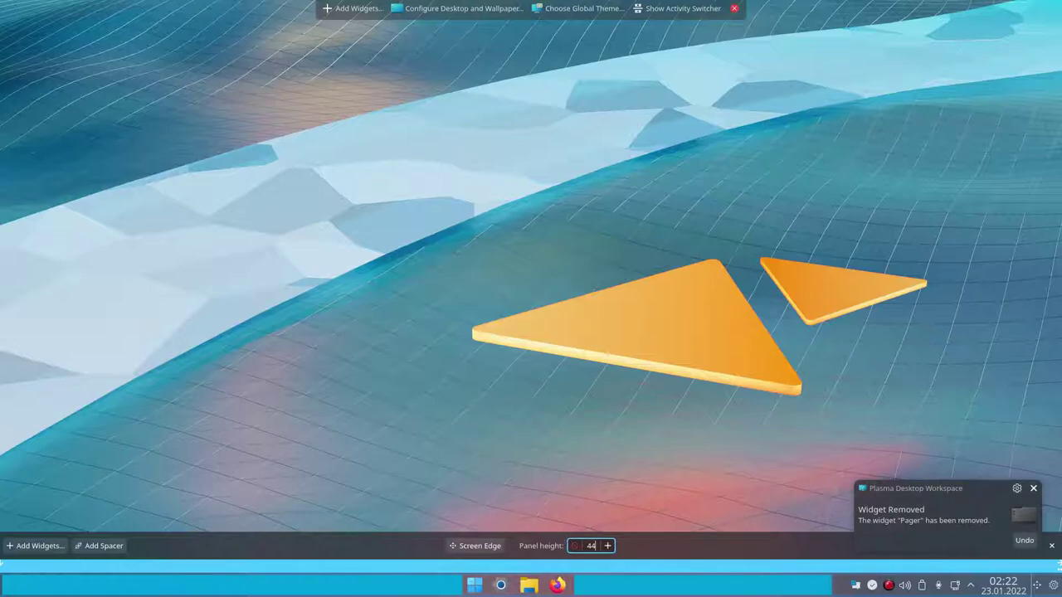
pyautogui.click(449, 497)
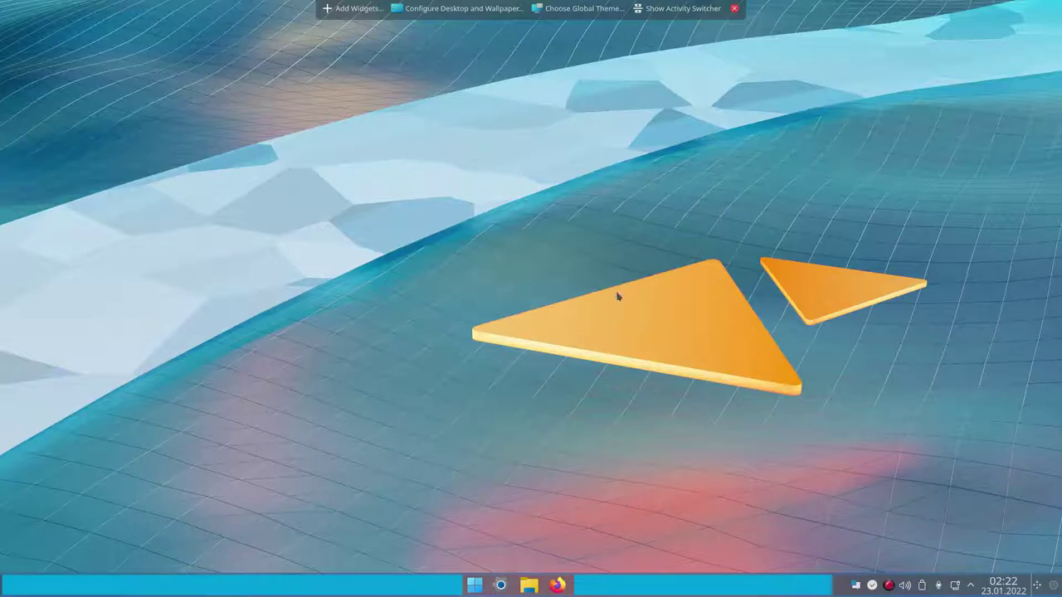
pyautogui.click(352, 8)
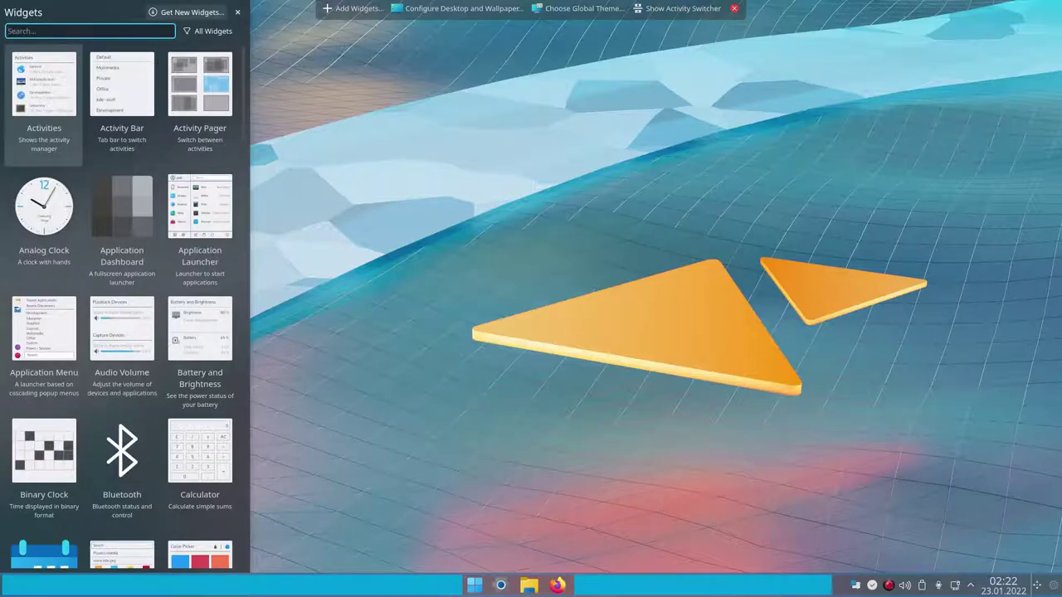
# - Find Present Windows Button in the online widget catalogue, install it, and close the catalogue
pyautogui.click(190, 11)
pyautogui.click(204, 28)
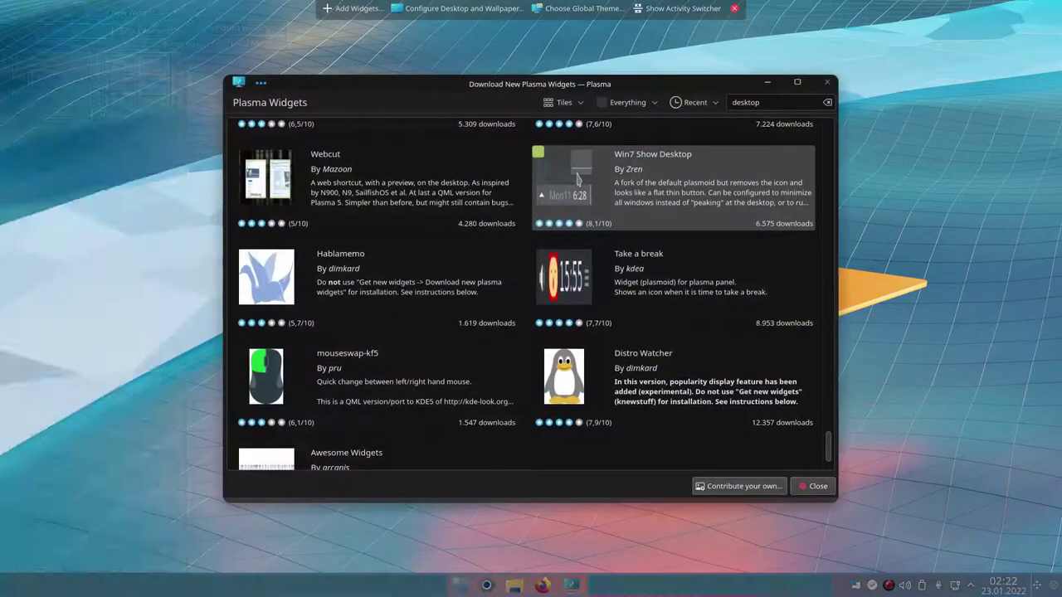
pyautogui.scroll(-5, 497, 390)
pyautogui.scroll(15, 506, 392)
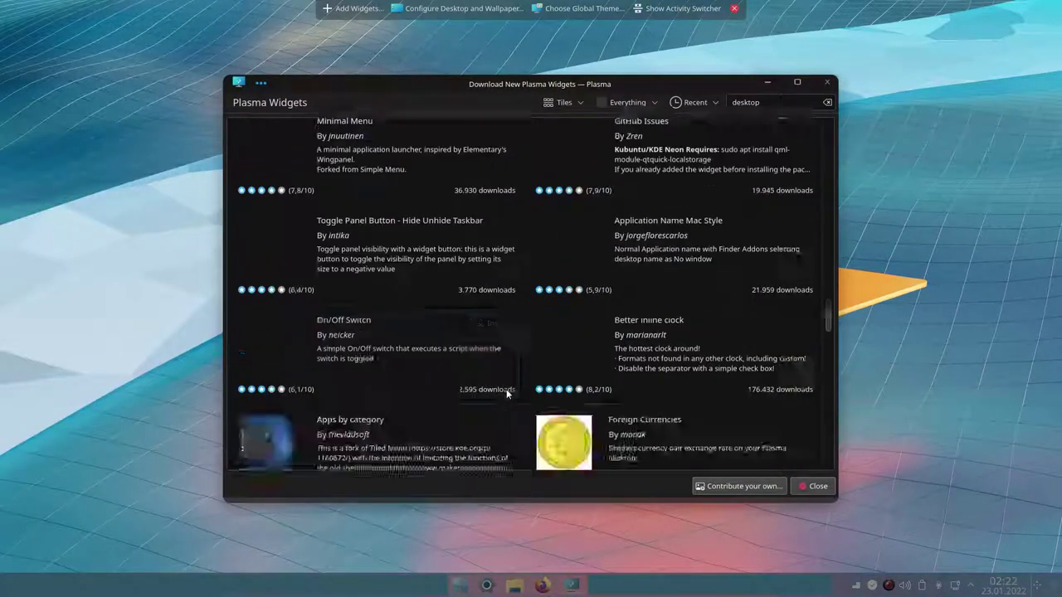
pyautogui.scroll(-10, 564, 307)
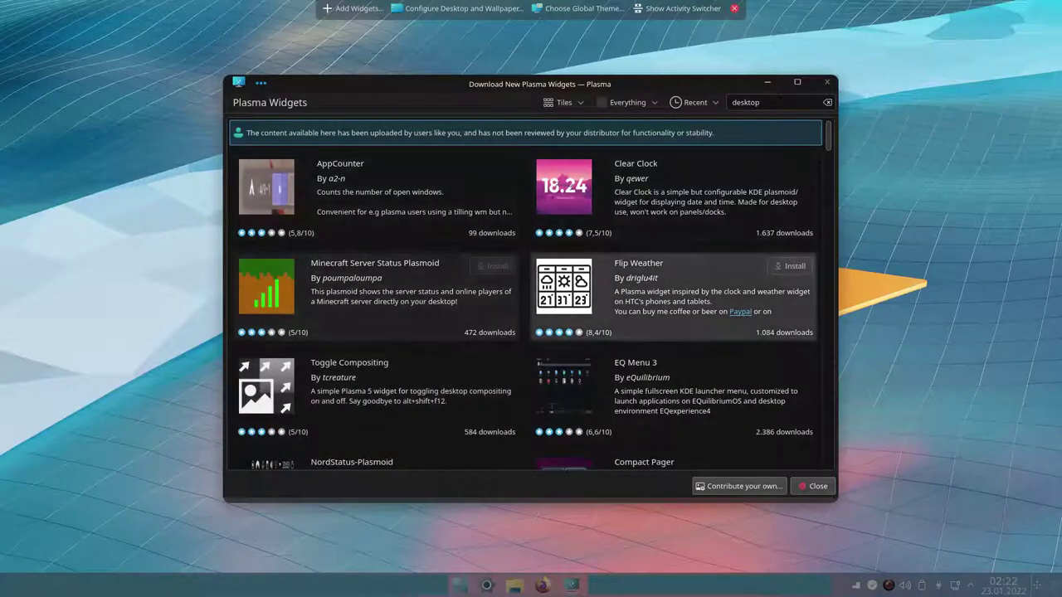
pyautogui.scroll(-5, 530, 299)
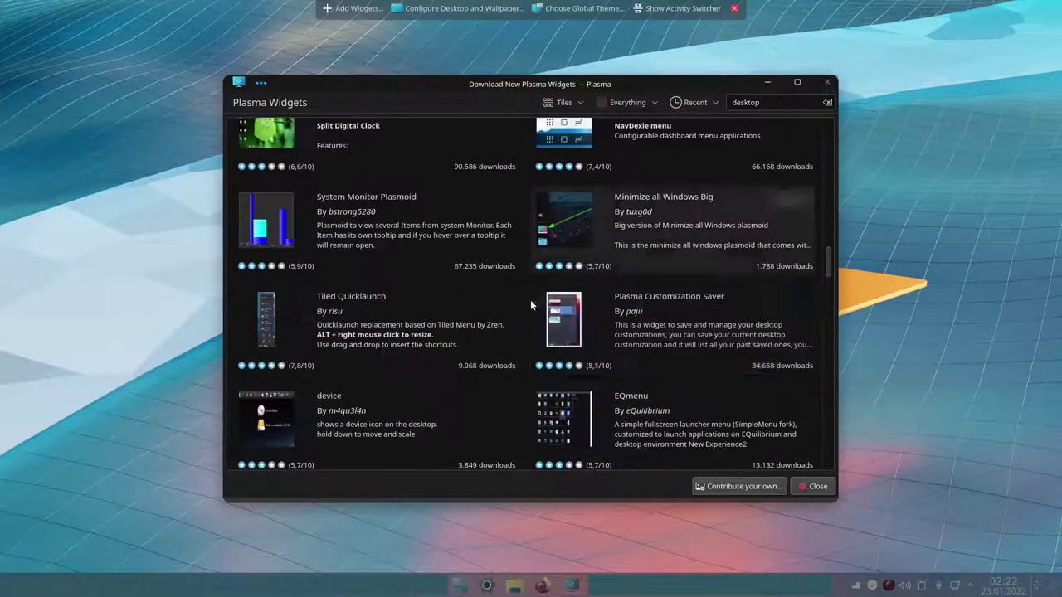
pyautogui.scroll(-5, 530, 300)
pyautogui.scroll(-8, 531, 304)
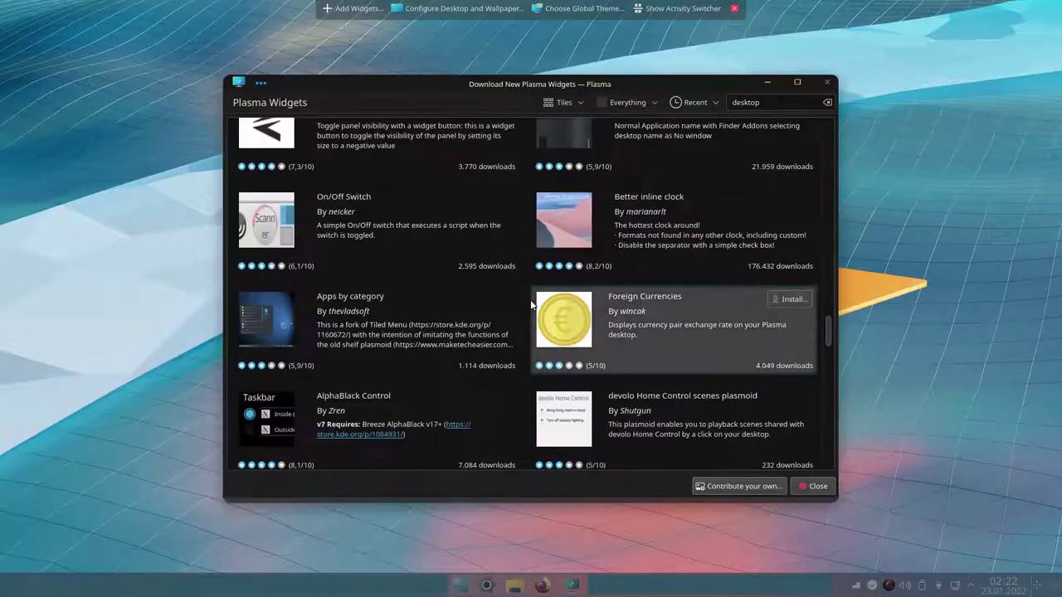
pyautogui.scroll(-2, 531, 304)
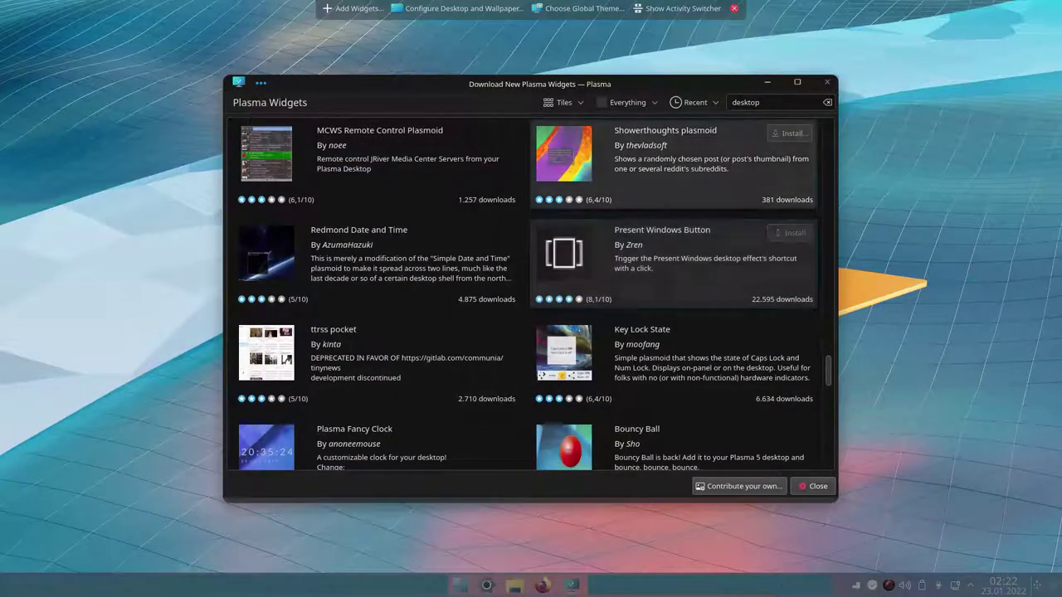
pyautogui.click(795, 232)
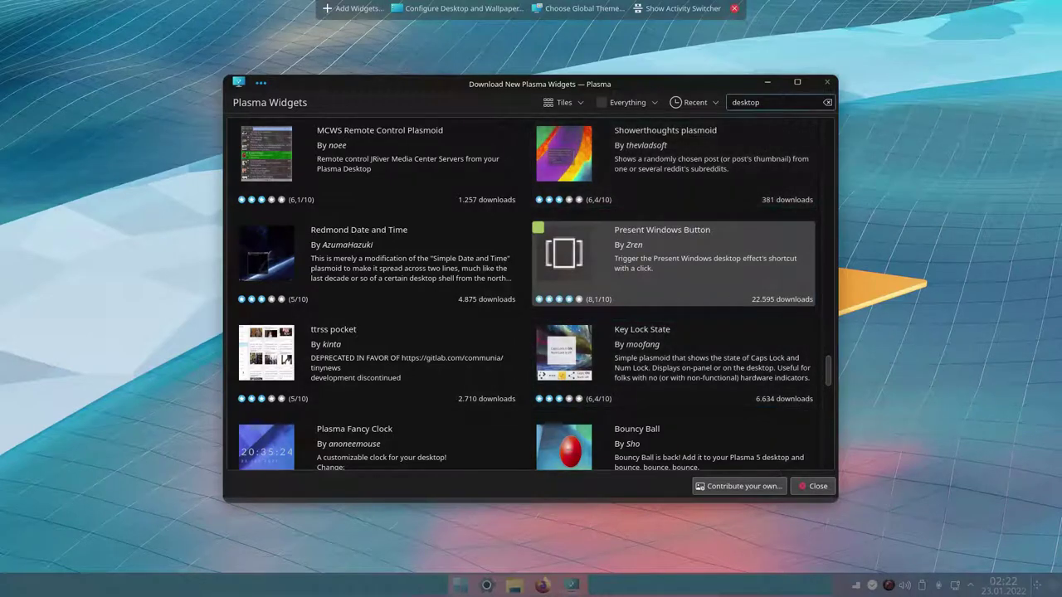
pyautogui.click(814, 487)
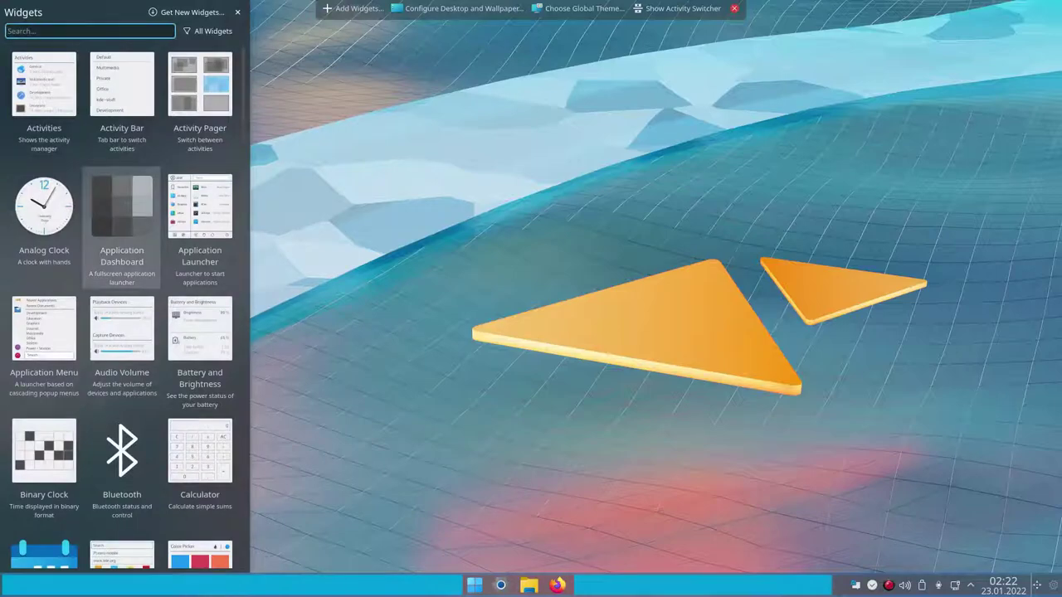
pyautogui.scroll(-5, 95, 247)
pyautogui.scroll(-15, 96, 247)
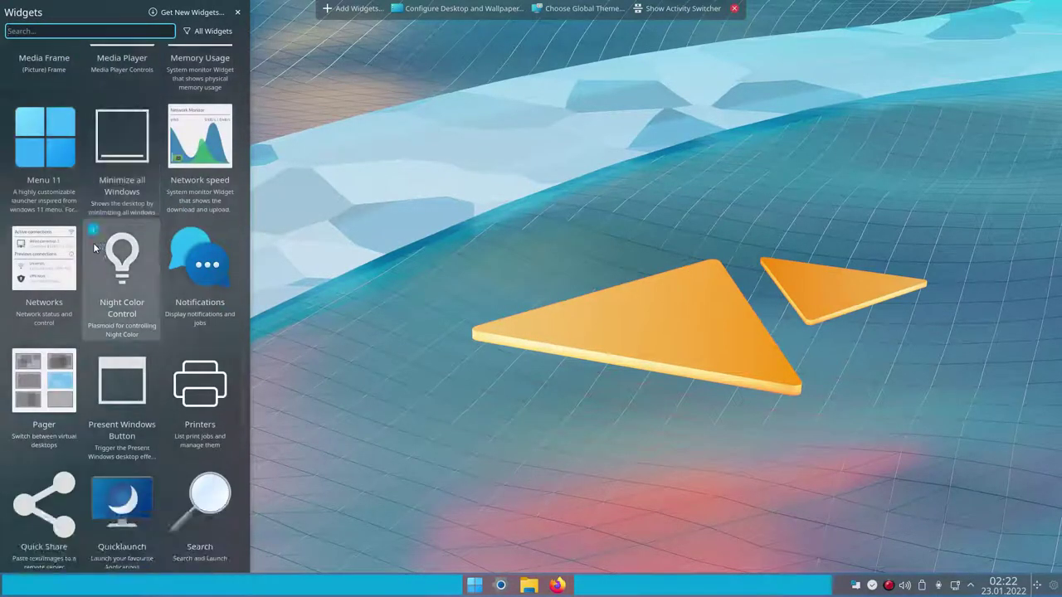
pyautogui.moveTo(199, 91); pyautogui.dragTo(486, 585)
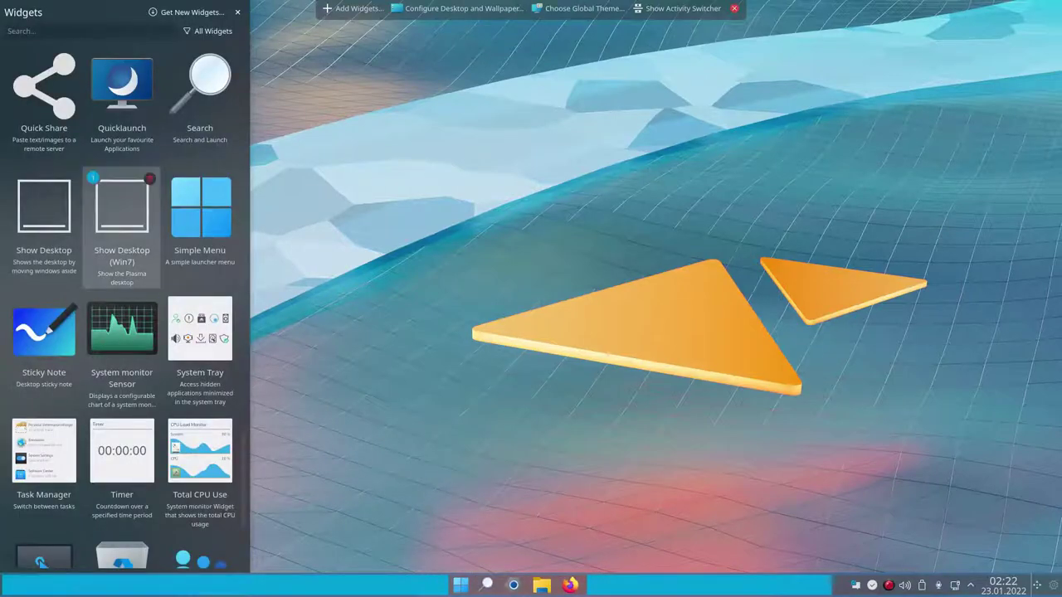
pyautogui.scroll(-5, 122, 216)
pyautogui.scroll(9, 122, 323)
pyautogui.scroll(15, 127, 277)
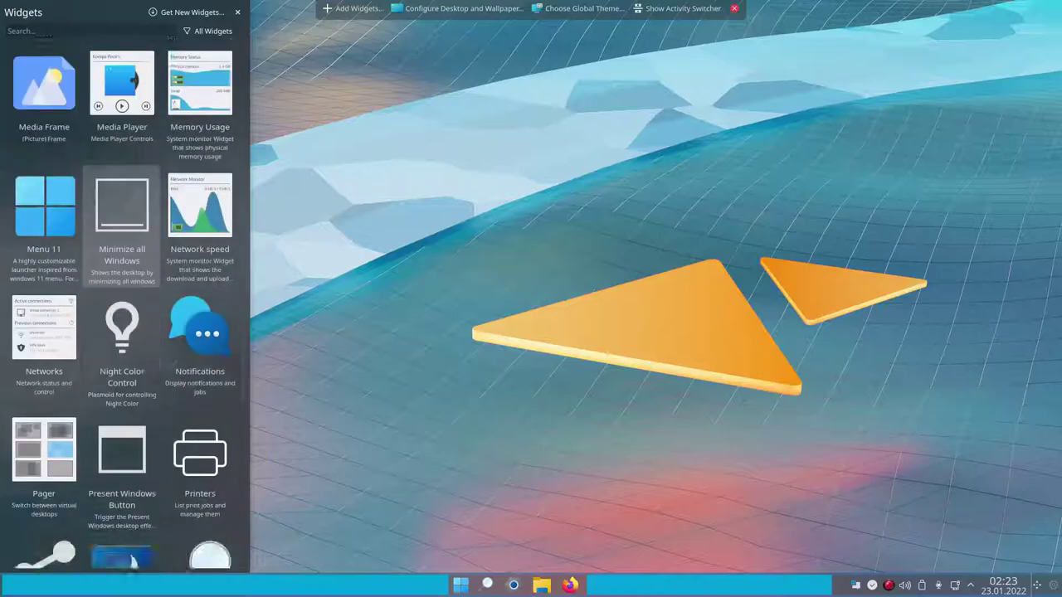
pyautogui.scroll(10, 126, 271)
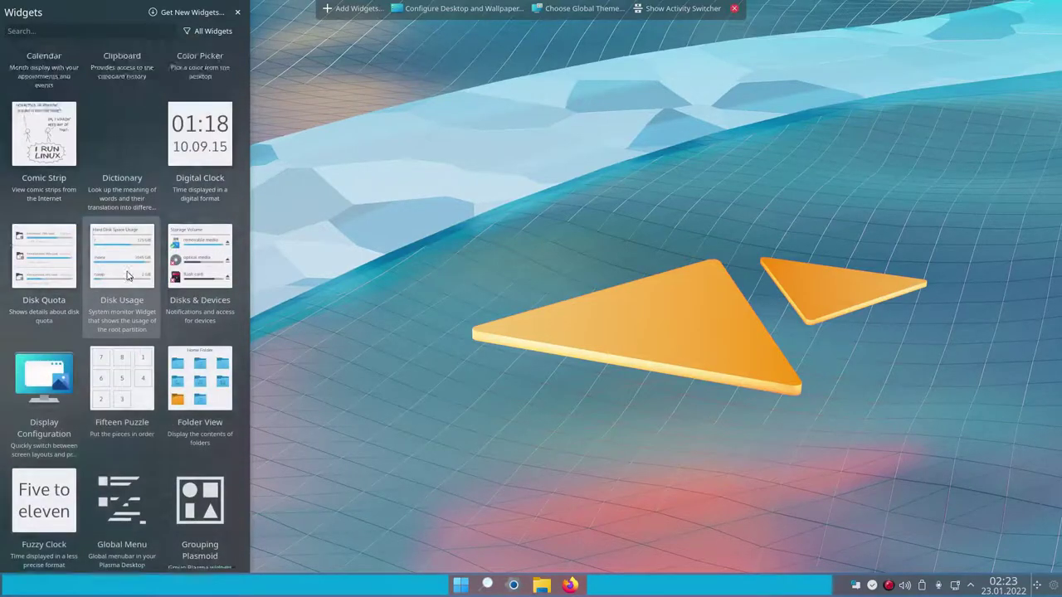
pyautogui.scroll(-3, 122, 331)
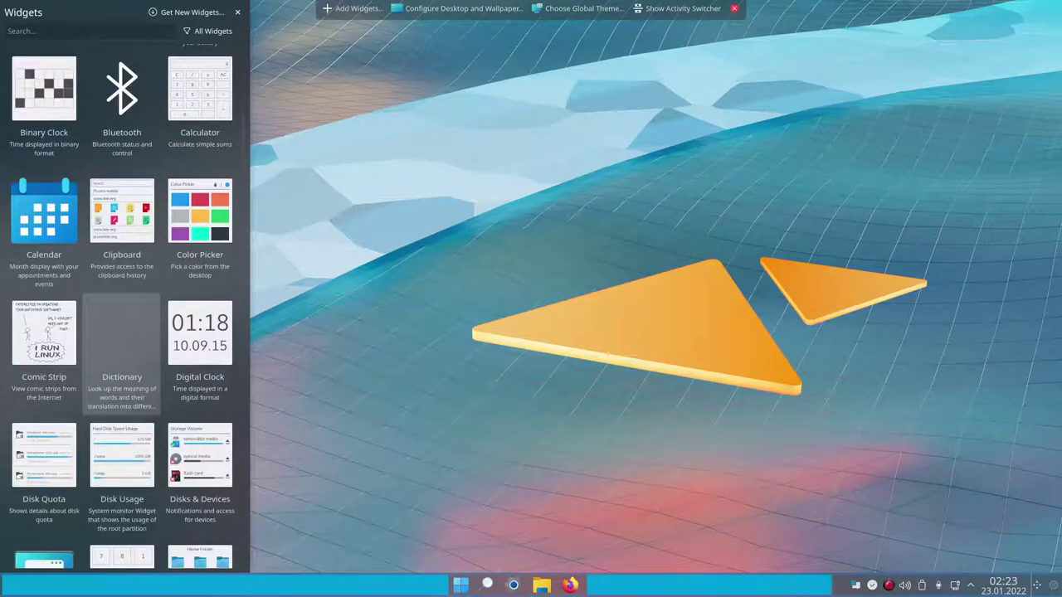
pyautogui.scroll(5, 122, 332)
pyautogui.scroll(-10, 135, 352)
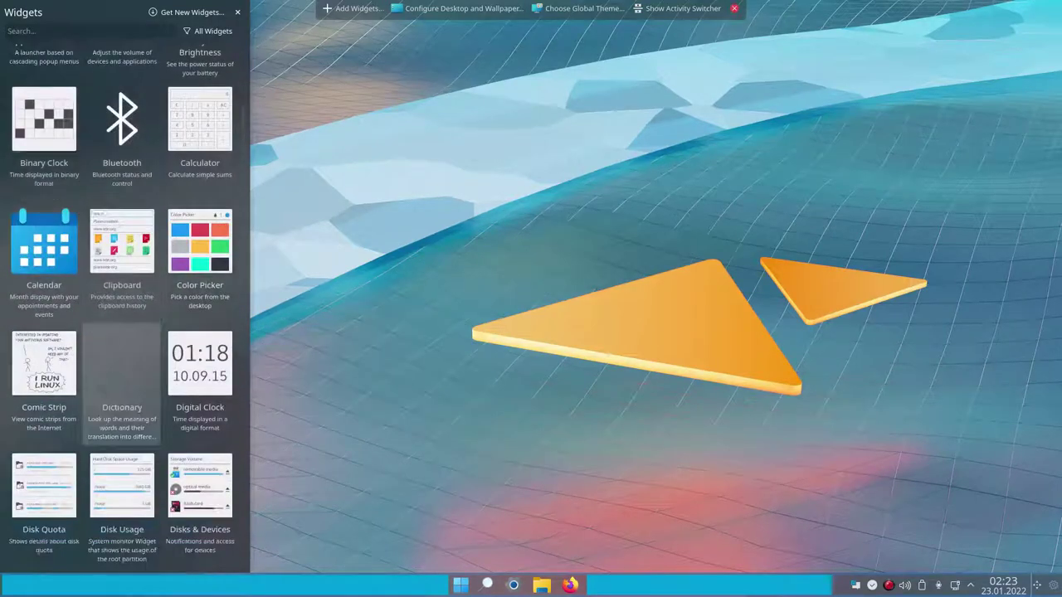
pyautogui.scroll(-10, 135, 353)
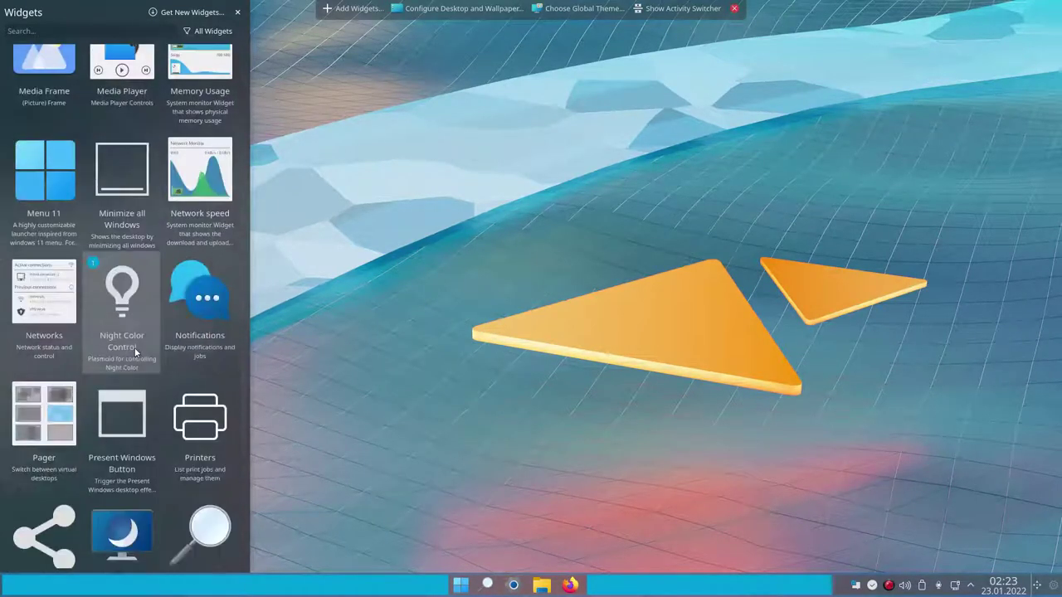
pyautogui.scroll(-1, 134, 352)
pyautogui.scroll(1, 135, 353)
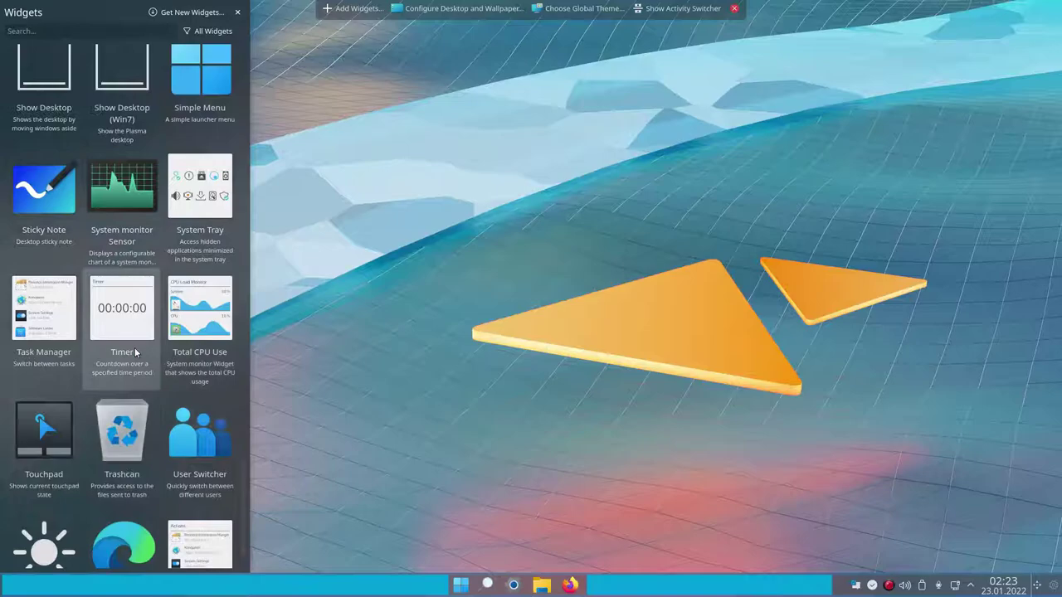
pyautogui.scroll(-1, 134, 353)
pyautogui.scroll(3, 134, 353)
pyautogui.scroll(8, 135, 353)
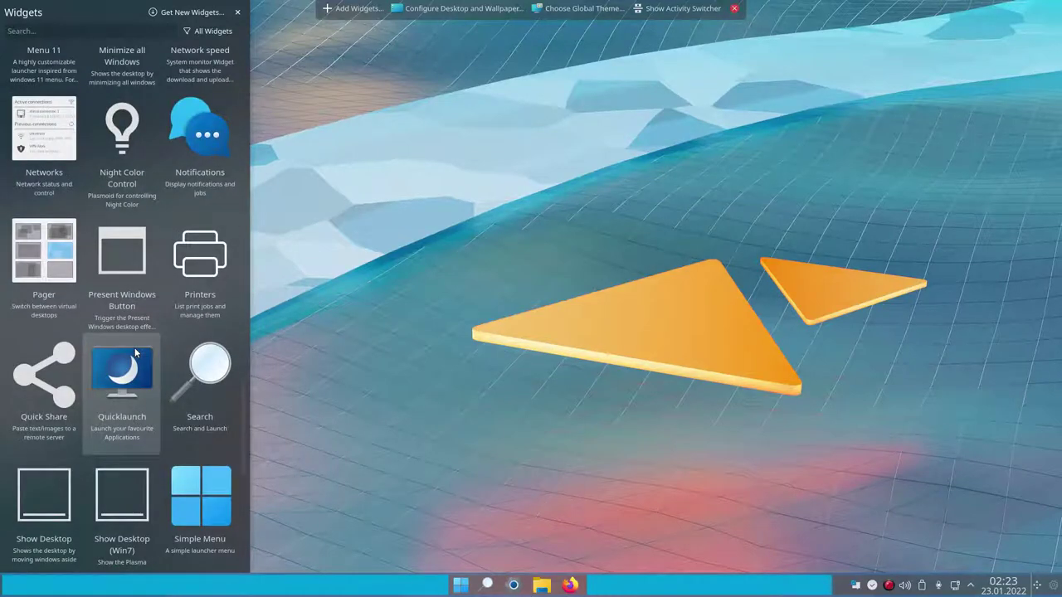
pyautogui.scroll(15, 135, 353)
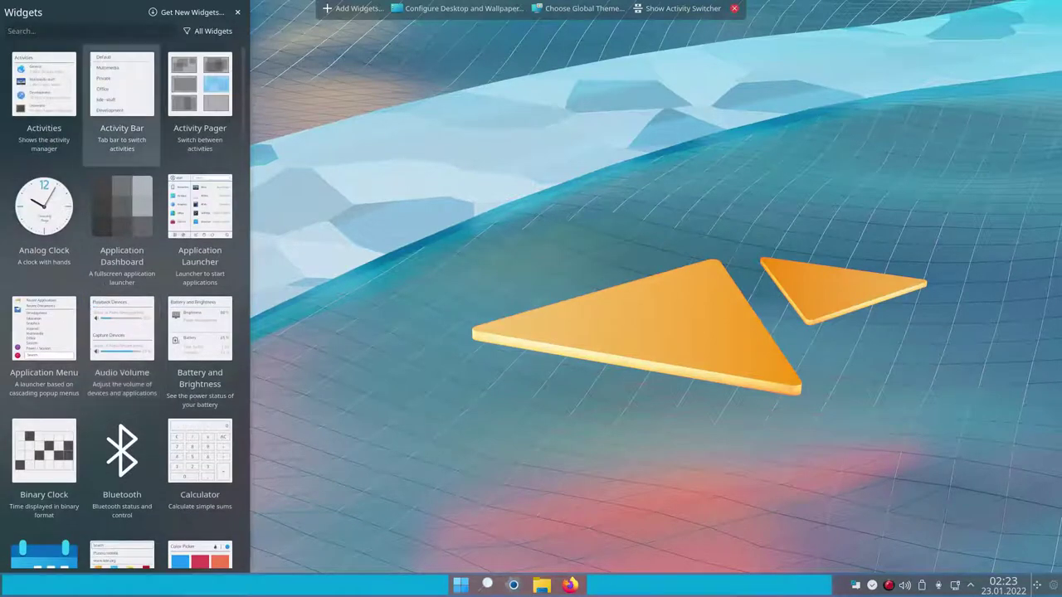
# - Drag Present Windows Button from the Uninstallable widgets onto the taskbar, then exit edit mode
pyautogui.click(210, 31)
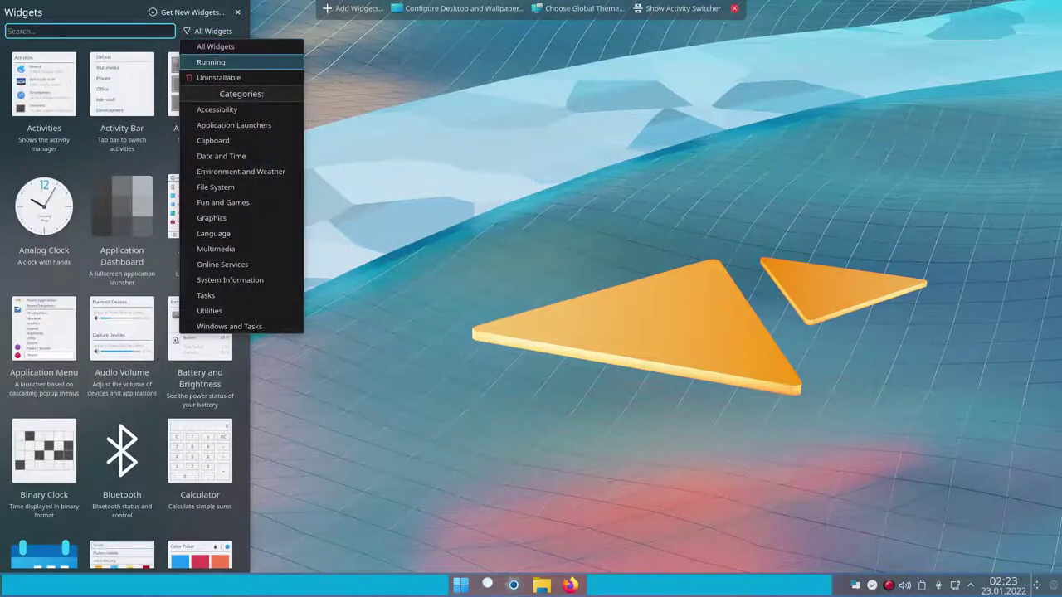
pyautogui.click(219, 78)
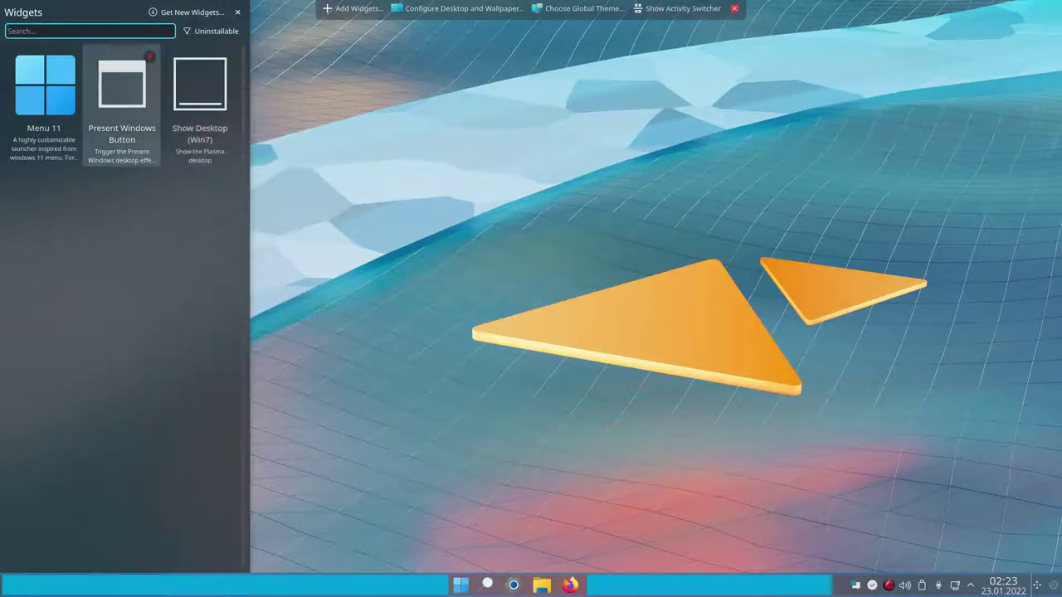
pyautogui.moveTo(122, 87); pyautogui.dragTo(488, 589)
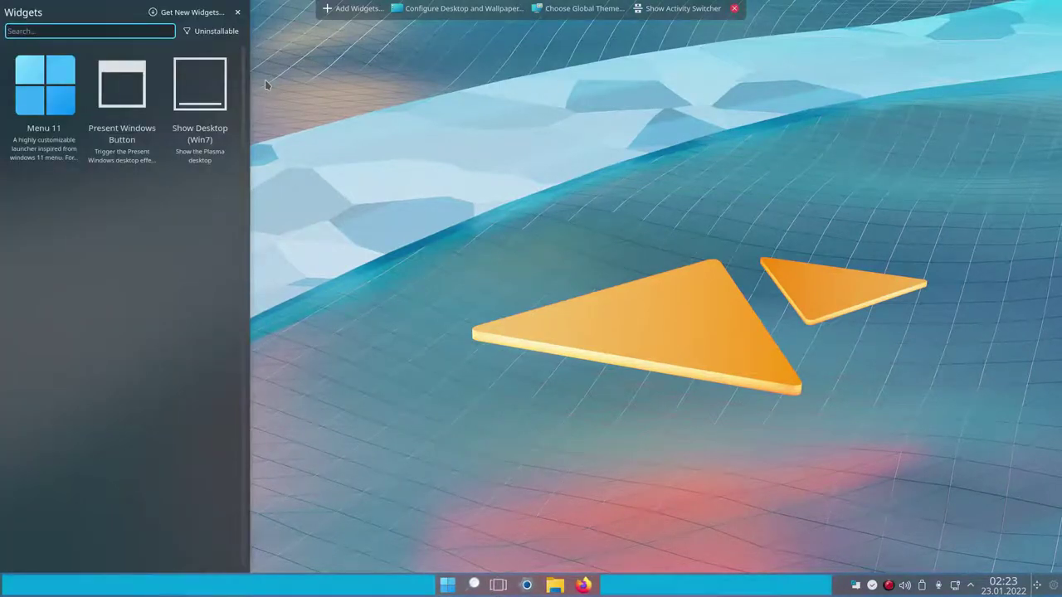
pyautogui.click(238, 12)
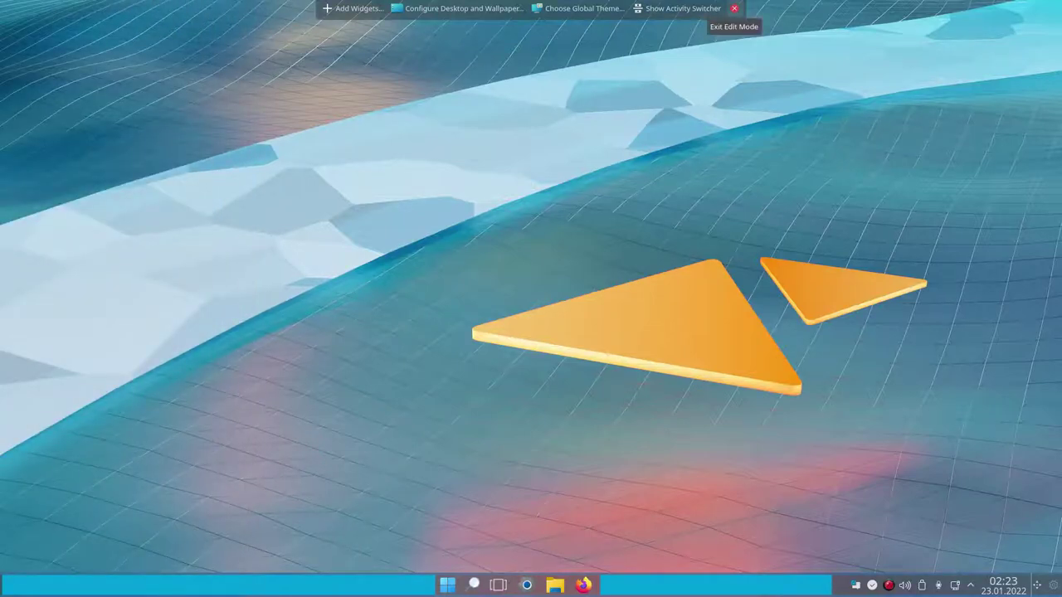
pyautogui.click(734, 8)
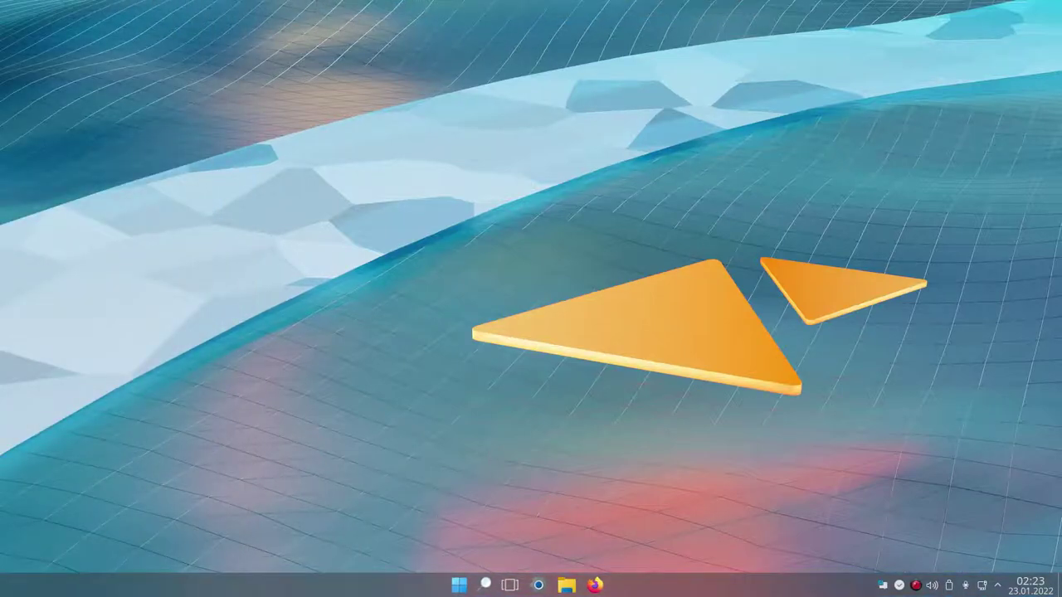
# - Switch the taskbar's Application Launcher to the Menu 11 alternative
pyautogui.click(458, 585)
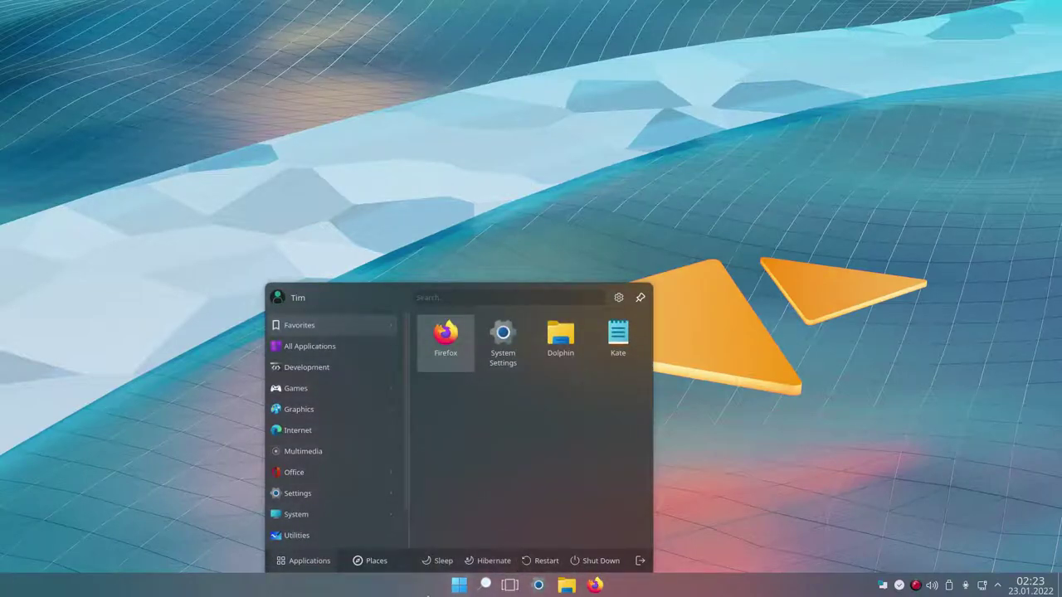
pyautogui.rightClick(458, 585)
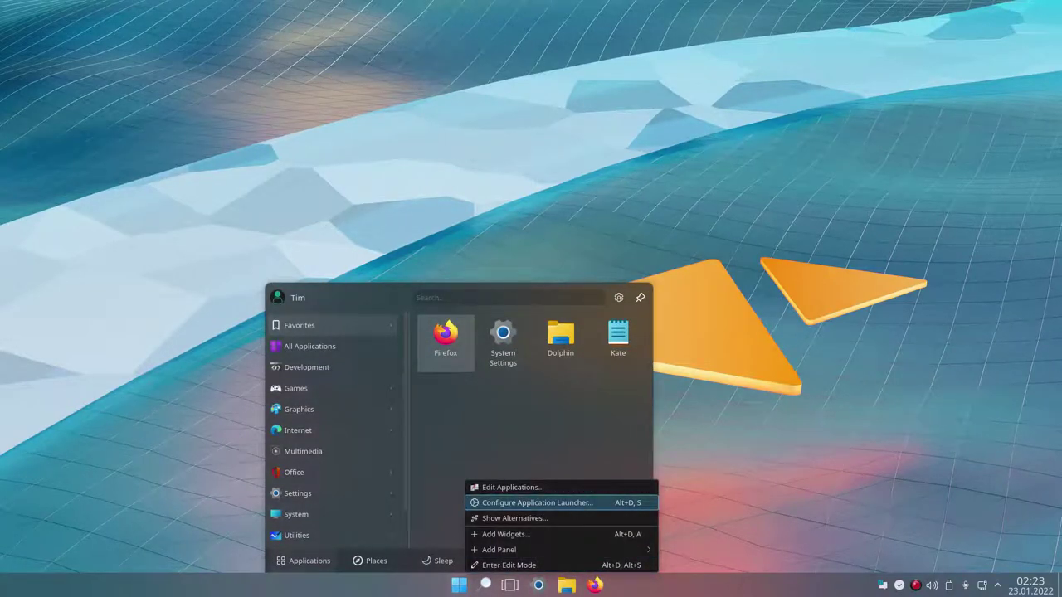
pyautogui.click(515, 518)
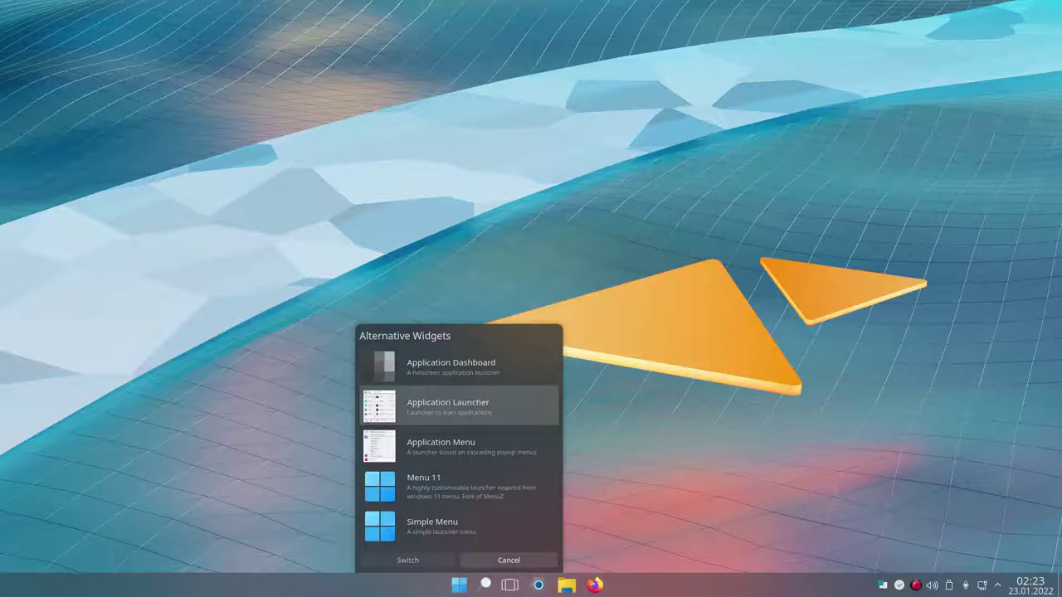
pyautogui.click(456, 485)
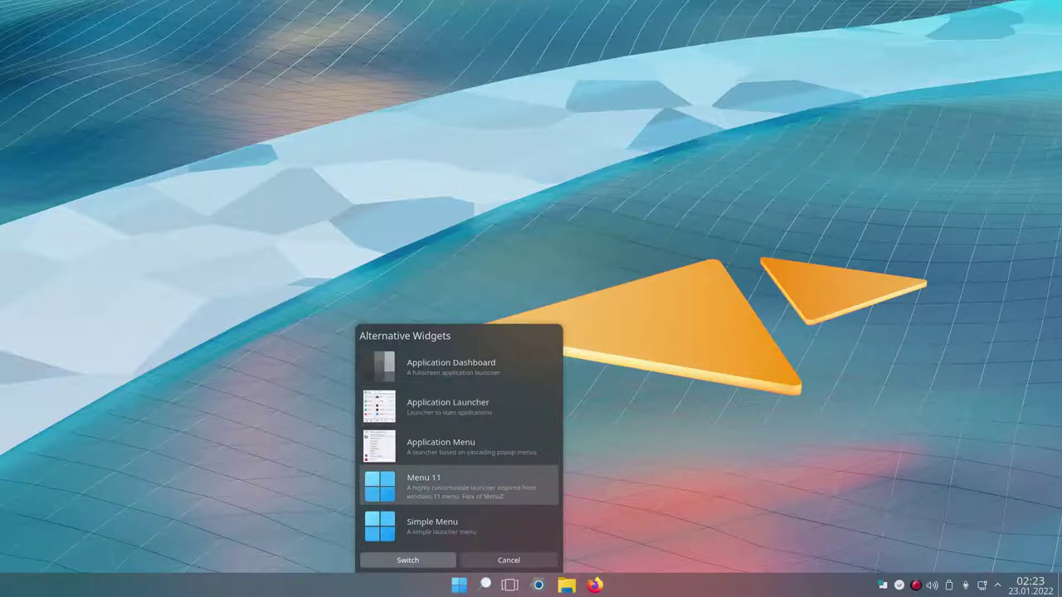
pyautogui.click(419, 564)
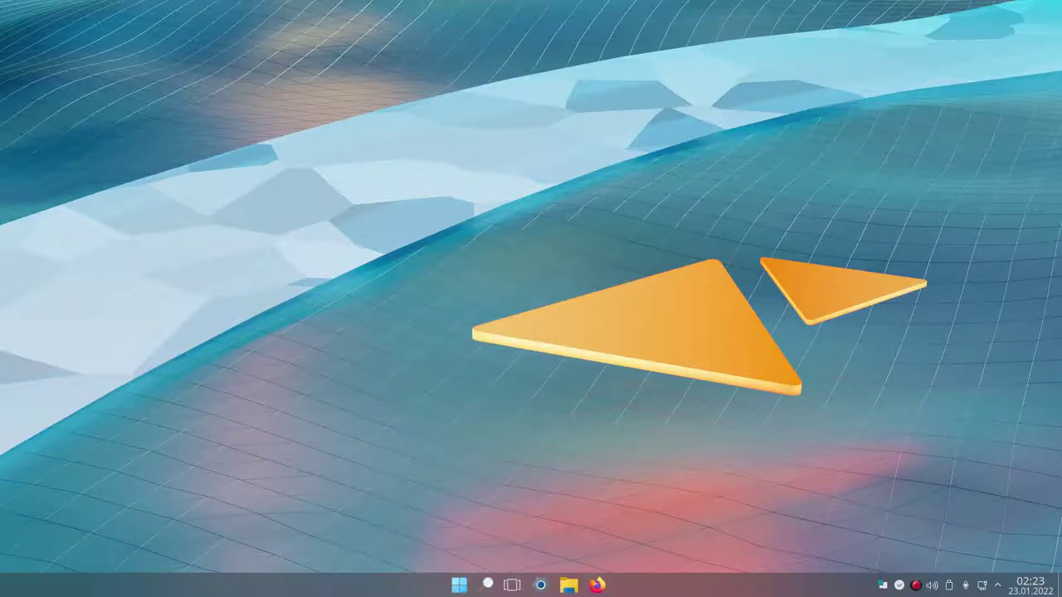
# - Open the new Menu 11 start menu to try it, then close it
pyautogui.click(459, 585)
pyautogui.click(459, 585)
pyautogui.click(459, 584)
# - Add wp9378868-windows-11-hd-wallpapers.jpg to the desktop wallpaper list
pyautogui.rightClick(428, 240)
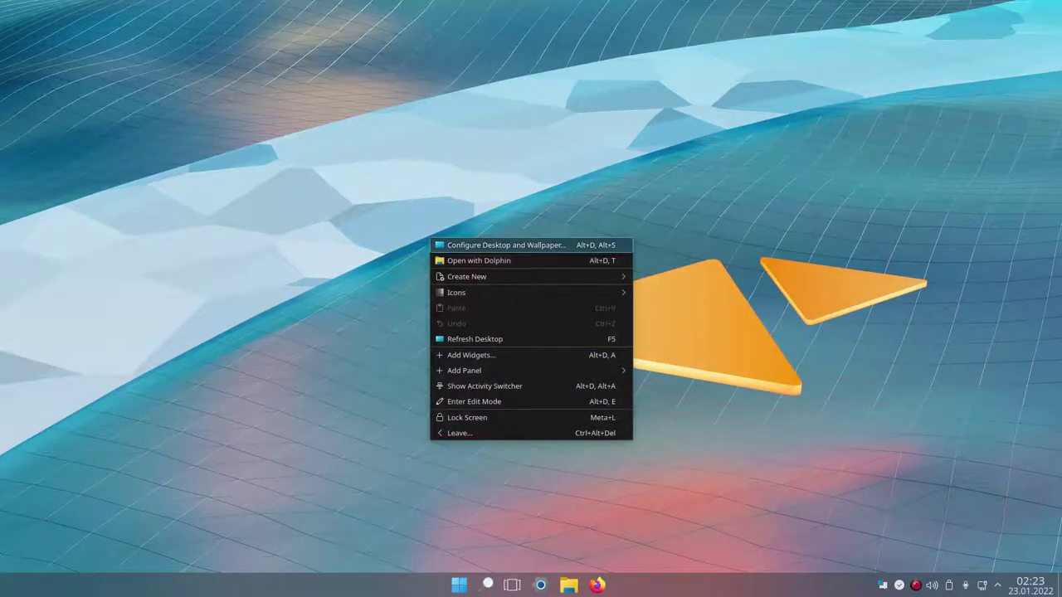
pyautogui.click(569, 245)
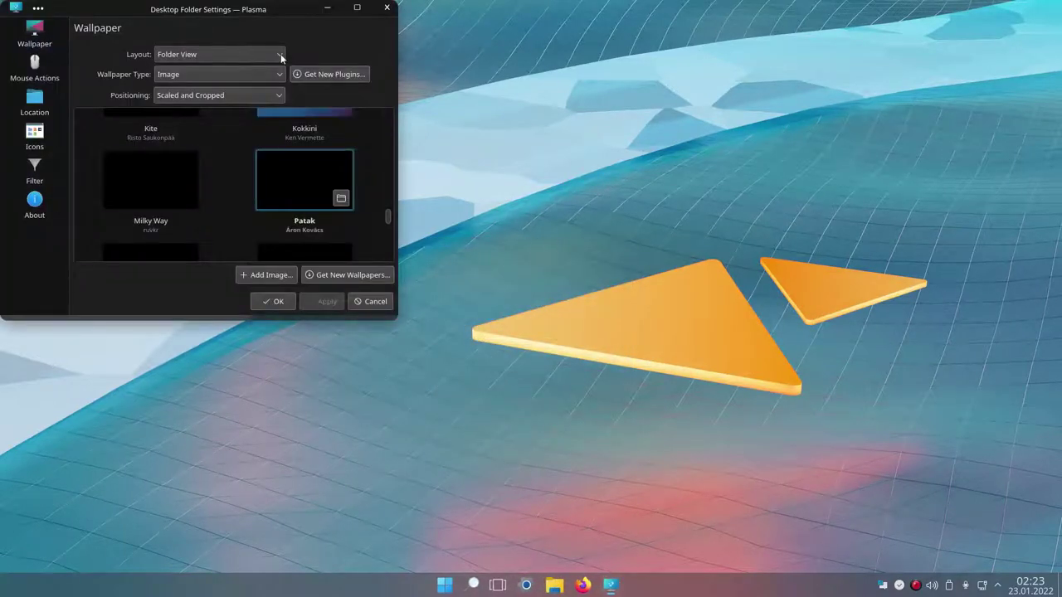
pyautogui.moveTo(250, 10); pyautogui.dragTo(644, 105)
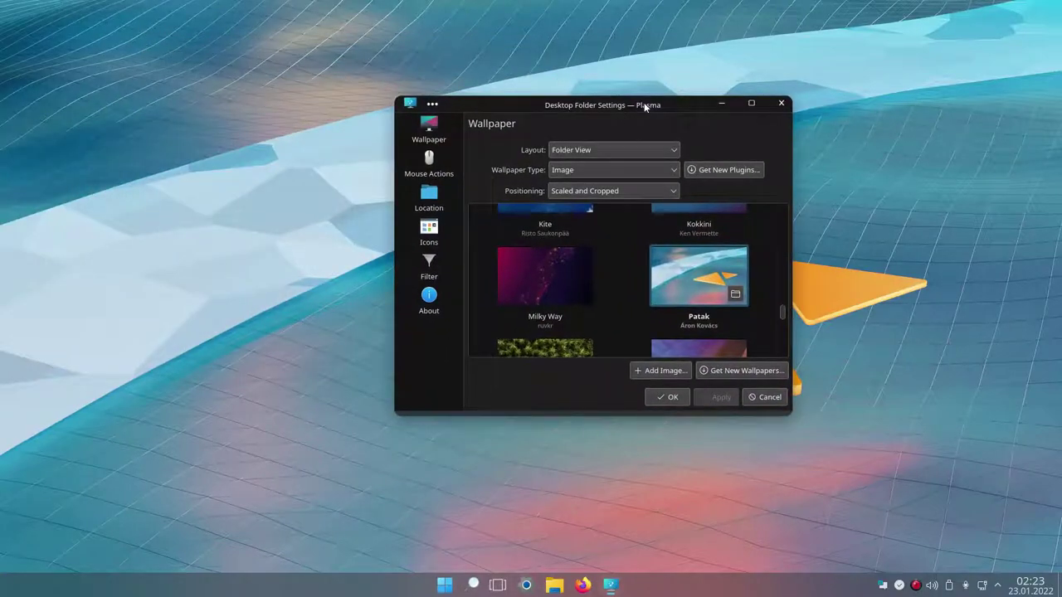
pyautogui.click(663, 369)
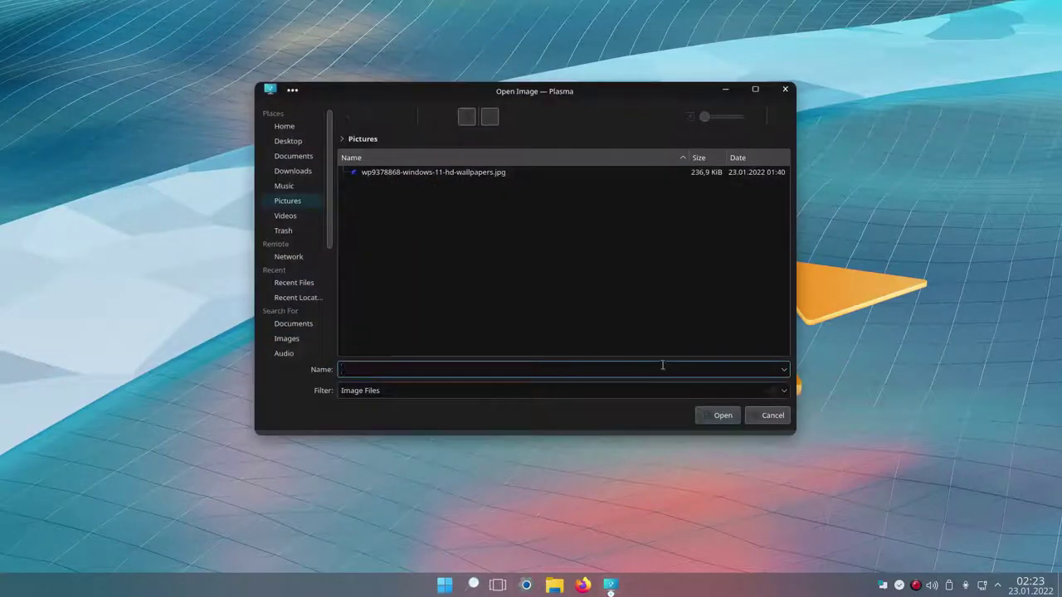
pyautogui.click(419, 172)
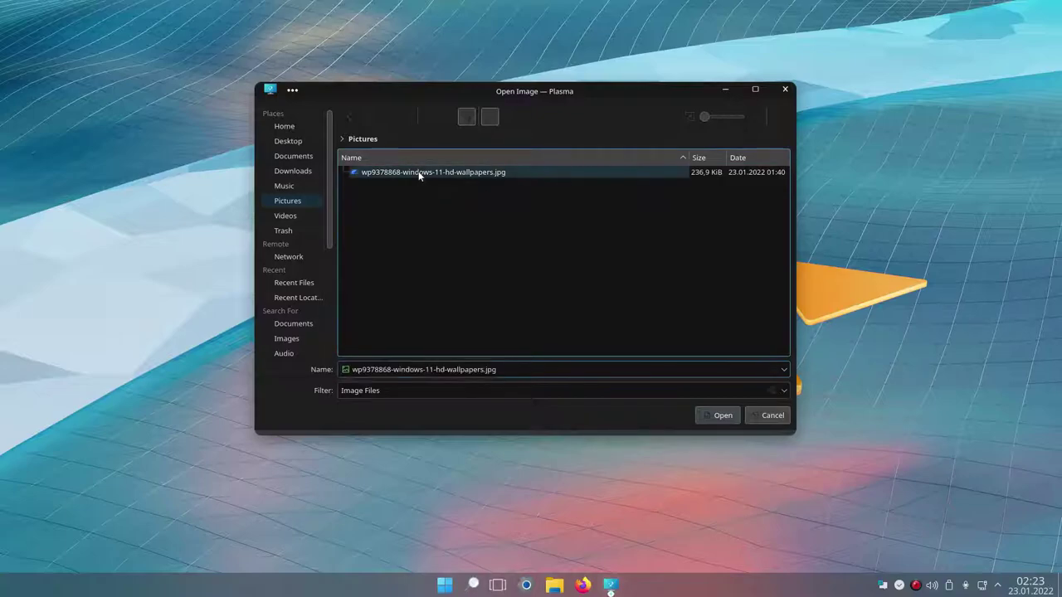
pyautogui.click(701, 416)
# - Set Win11OS-dark as the desktop wallpaper and apply it
pyautogui.scroll(5, 628, 282)
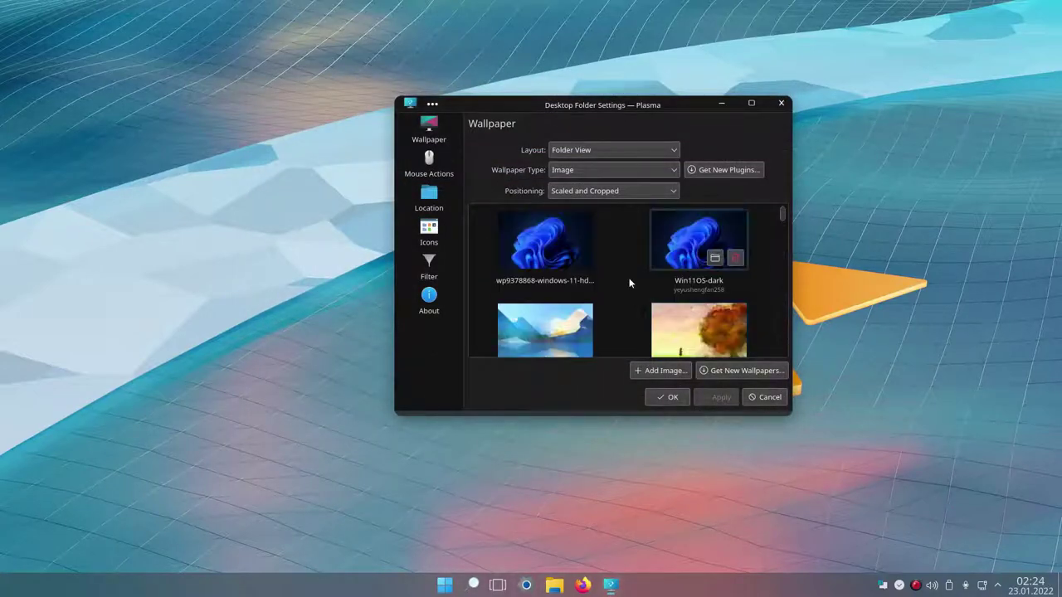
pyautogui.click(672, 233)
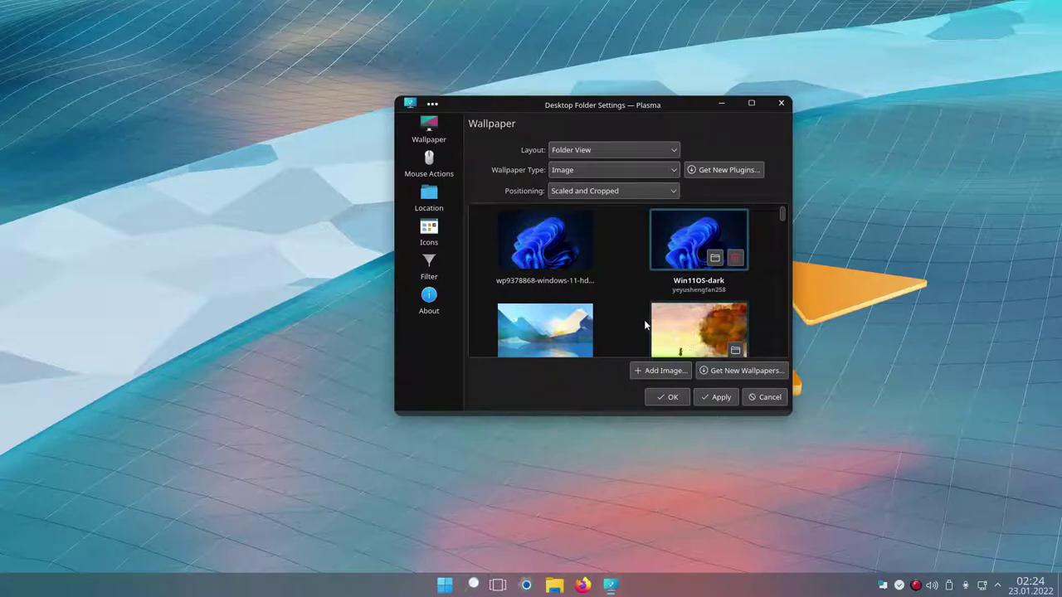
pyautogui.click(664, 395)
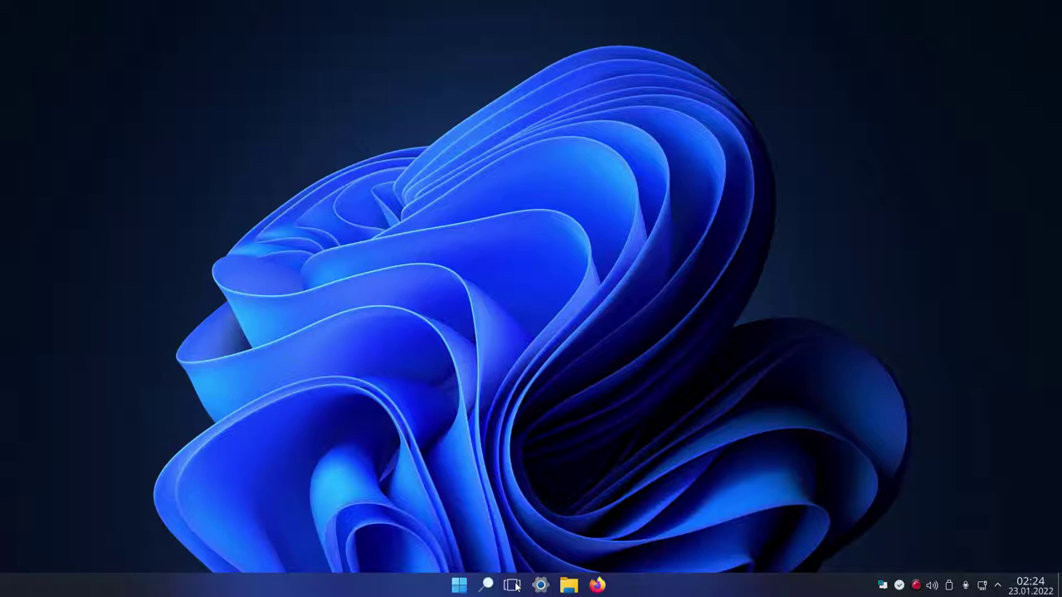
# - Bring up Dolphin from the taskbar and briefly view the open-windows overview
pyautogui.click(568, 585)
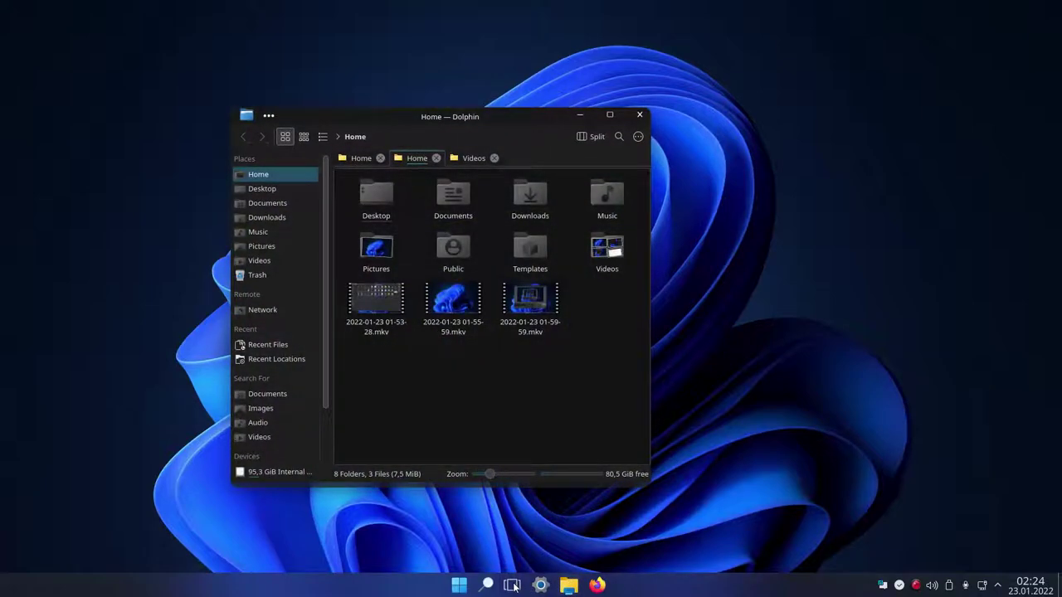
pyautogui.click(512, 586)
pyautogui.click(467, 303)
# - Reposition the Dolphin window, ending slightly down and to the right
pyautogui.moveTo(463, 117); pyautogui.dragTo(769, 89)
pyautogui.moveTo(635, 86); pyautogui.dragTo(612, 103)
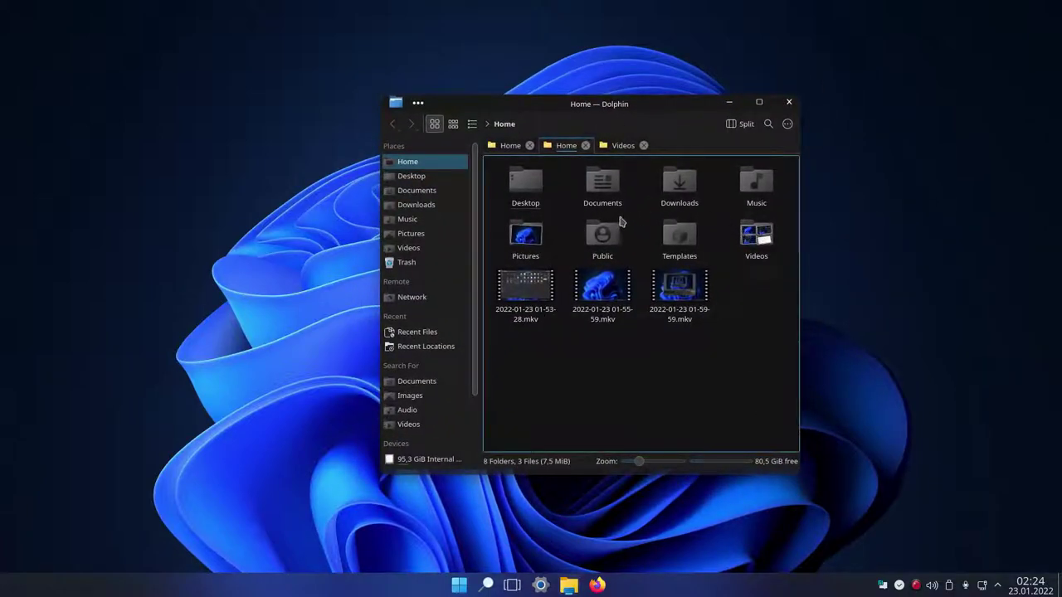
pyautogui.click(591, 121)
pyautogui.moveTo(592, 119); pyautogui.dragTo(310, 85)
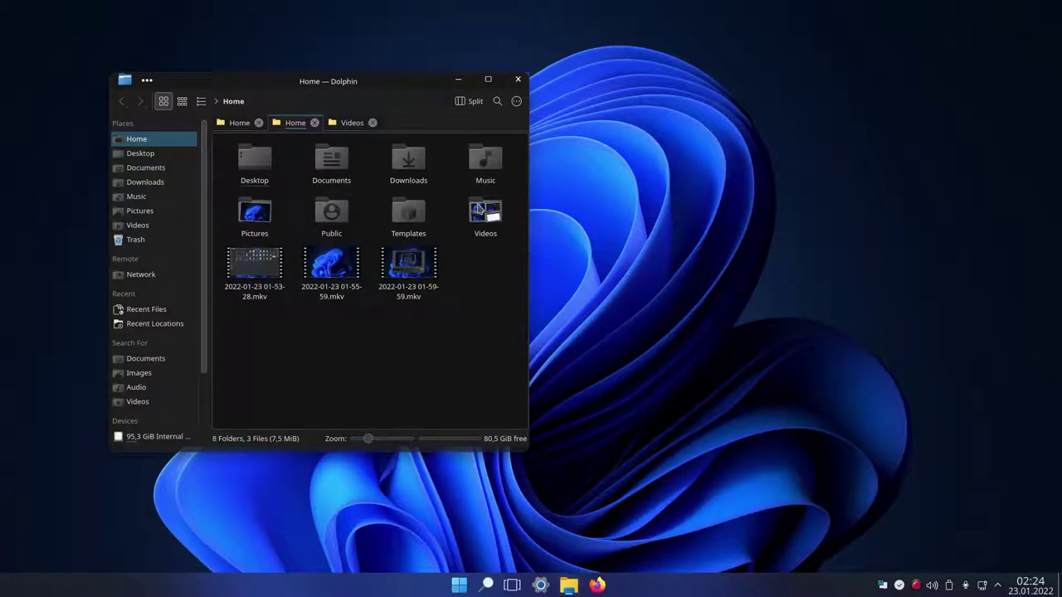
pyautogui.moveTo(386, 86); pyautogui.dragTo(407, 107)
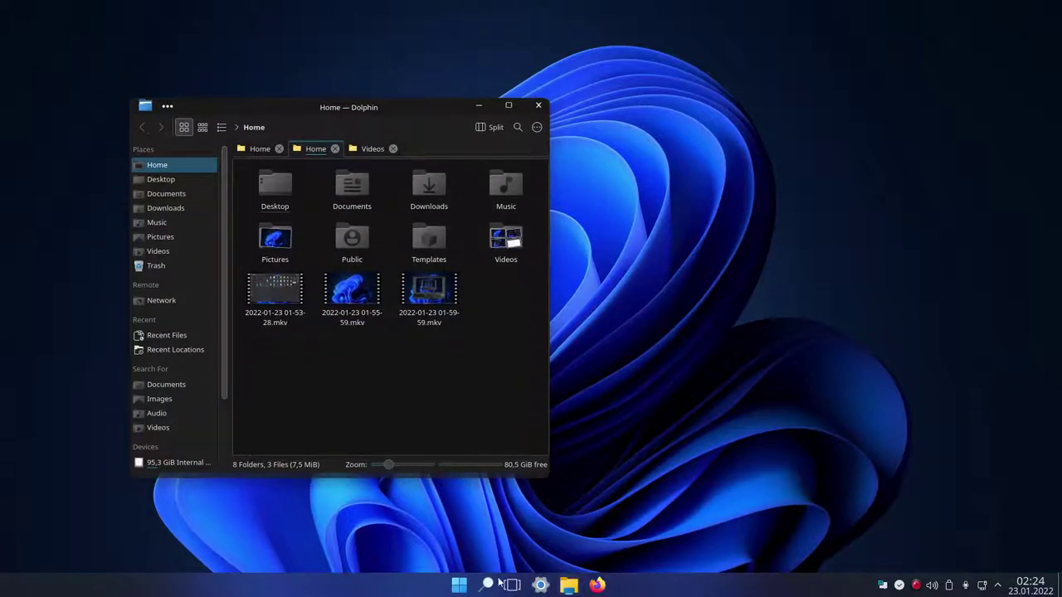
# - Launch System Settings from Menu 11's All apps list
pyautogui.click(466, 586)
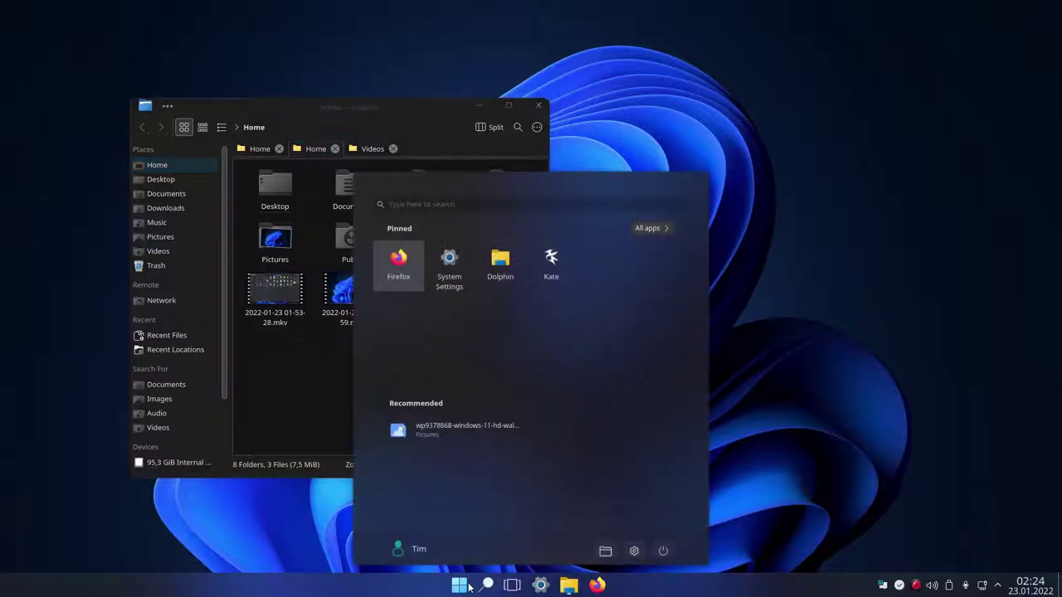
pyautogui.click(637, 228)
pyautogui.scroll(-15, 587, 352)
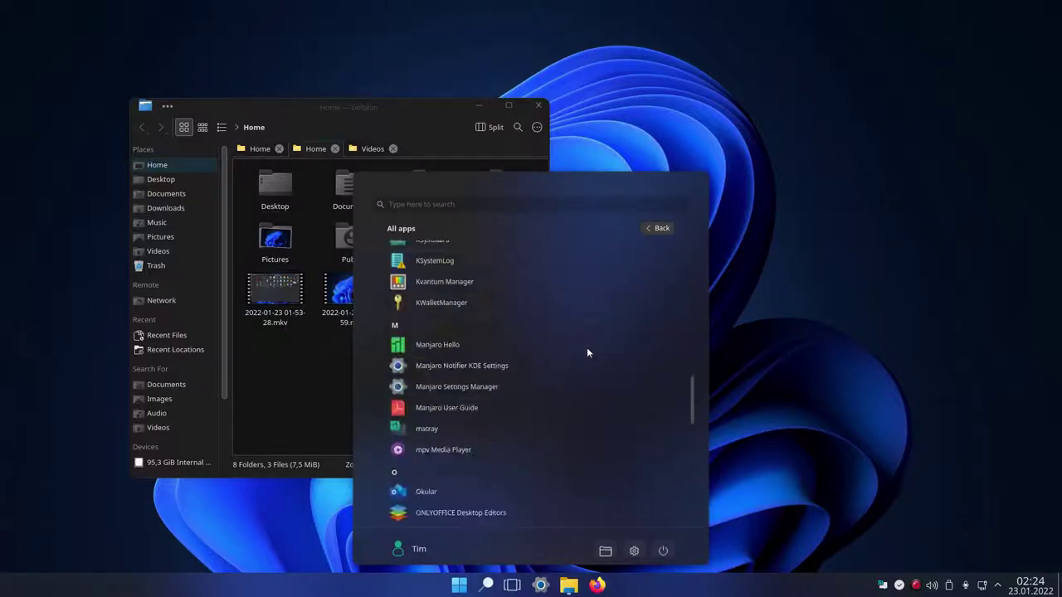
pyautogui.scroll(1, 587, 352)
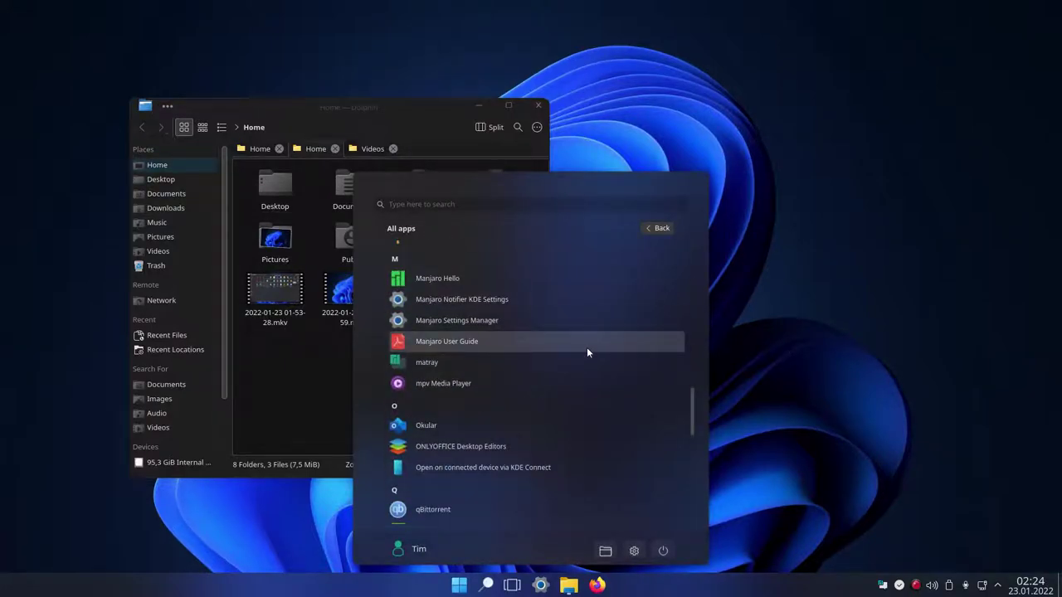
pyautogui.scroll(-2, 589, 357)
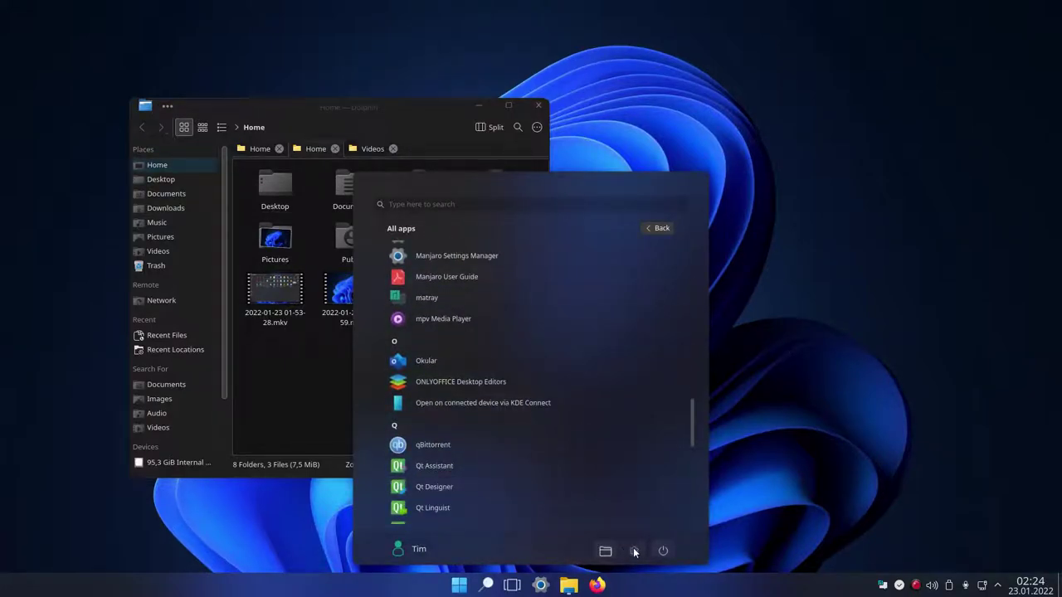
pyautogui.click(635, 551)
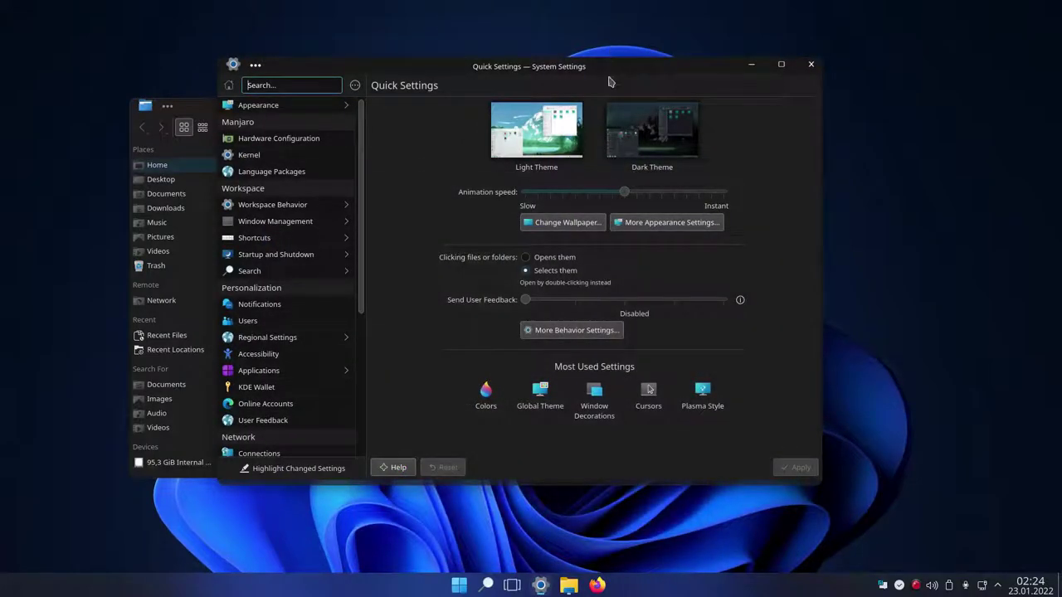
# - Arrange the System Settings and Dolphin windows, then minimize Dolphin
pyautogui.moveTo(605, 66); pyautogui.dragTo(775, 115)
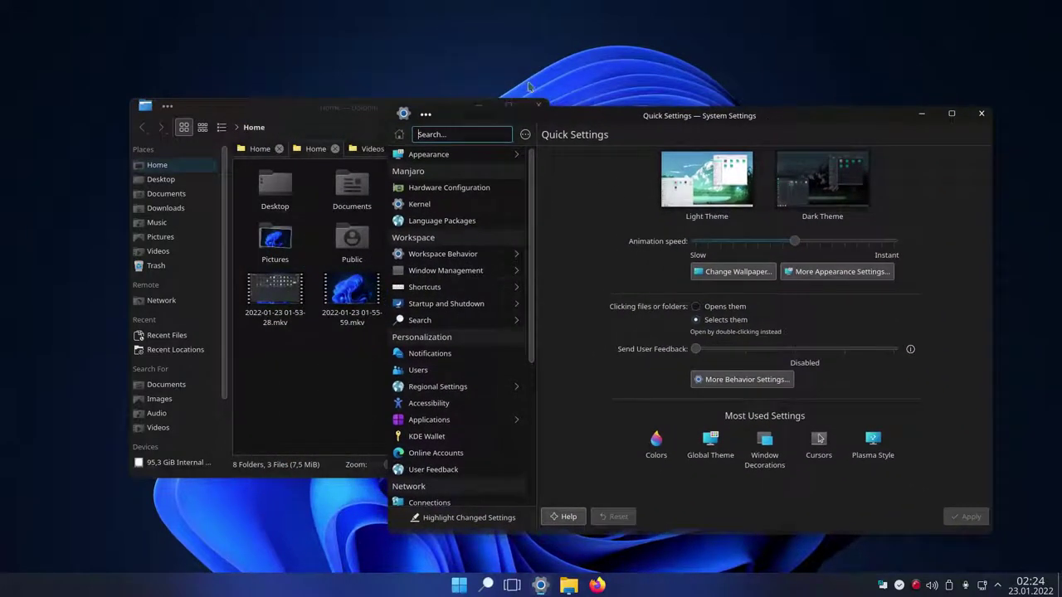
pyautogui.moveTo(293, 106); pyautogui.dragTo(177, 75)
pyautogui.click(368, 81)
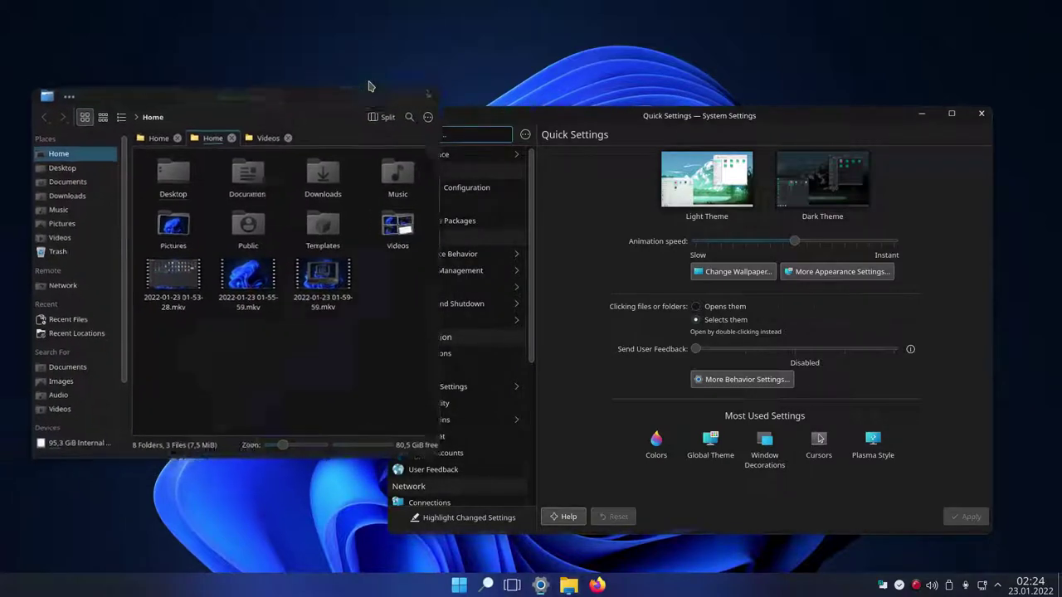
# - View About this System showing Plasma 5.23.4, then minimize System Settings
pyautogui.moveTo(534, 112); pyautogui.dragTo(402, 97)
pyautogui.scroll(-5, 361, 274)
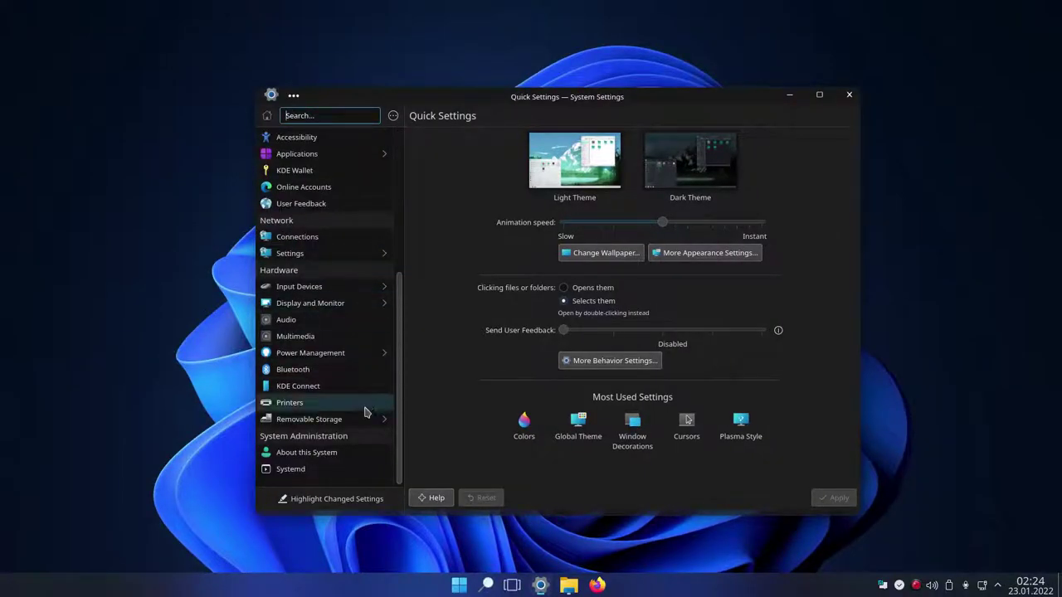
pyautogui.click(342, 452)
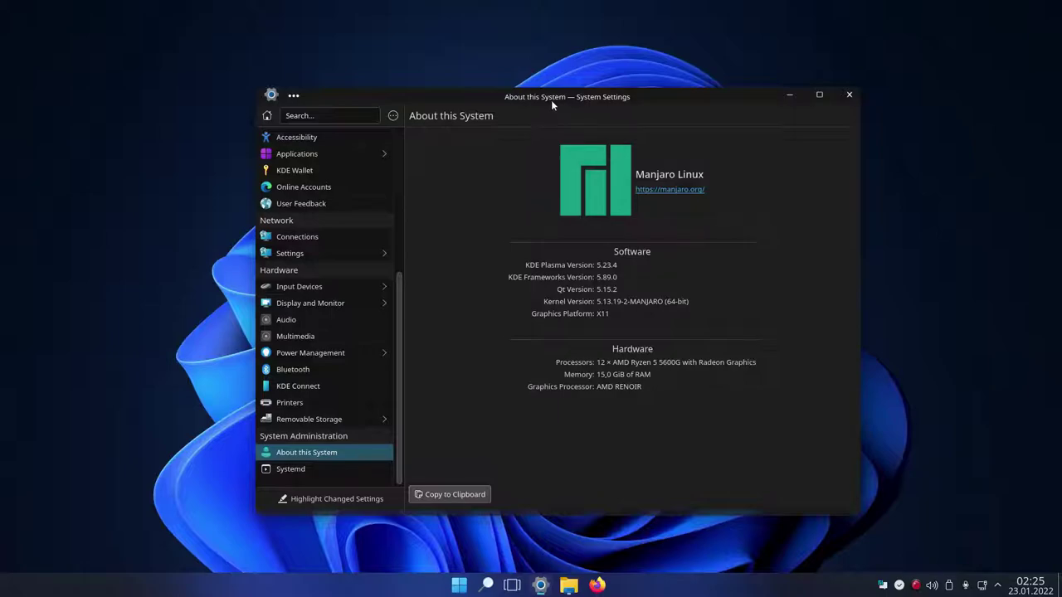
pyautogui.moveTo(551, 100); pyautogui.dragTo(506, 106)
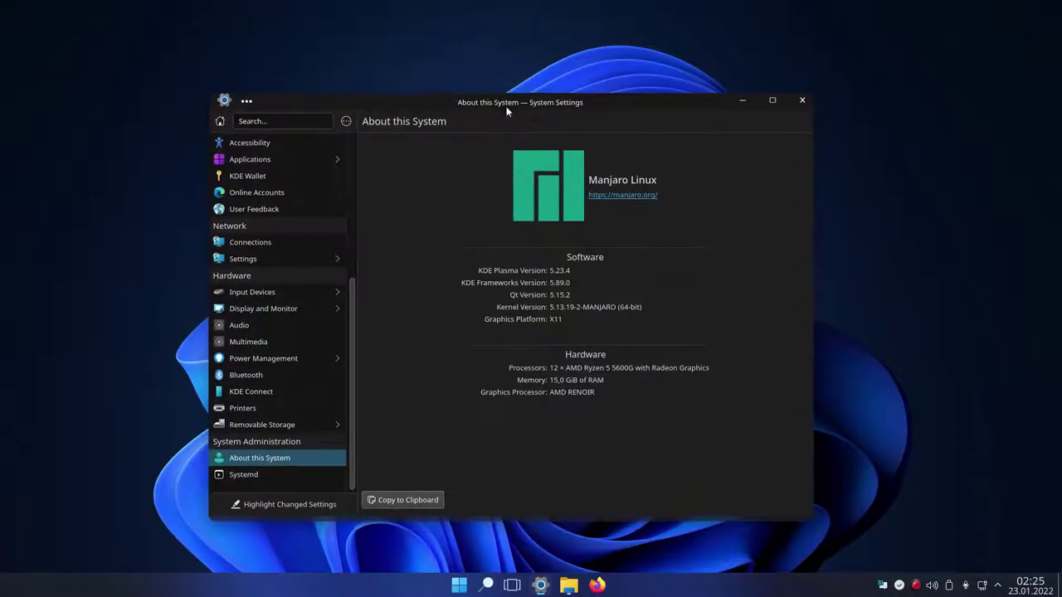
pyautogui.click(741, 102)
pyautogui.moveTo(393, 165); pyautogui.dragTo(758, 354)
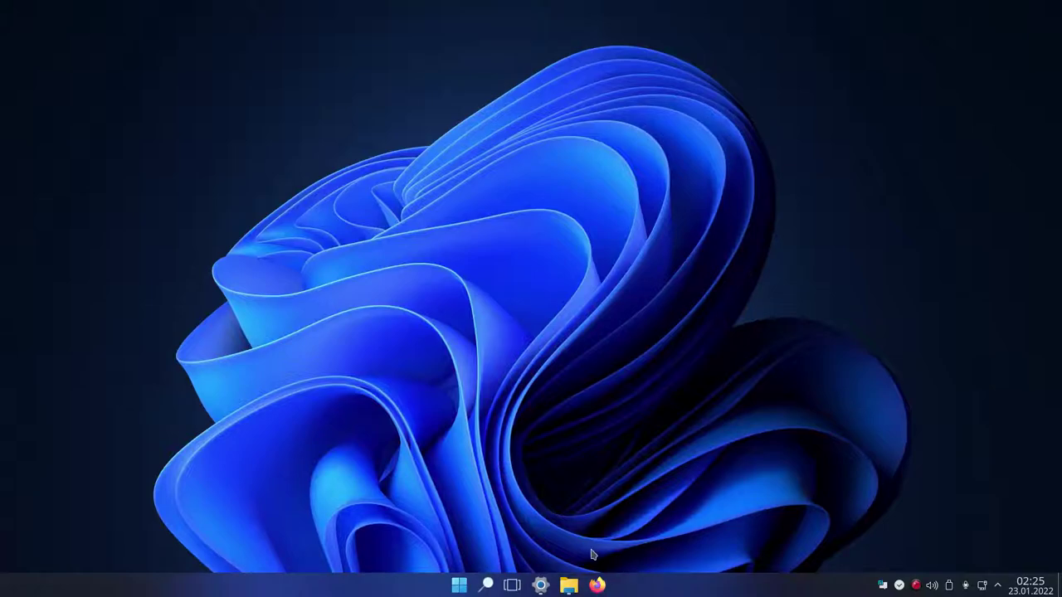
pyautogui.click(452, 589)
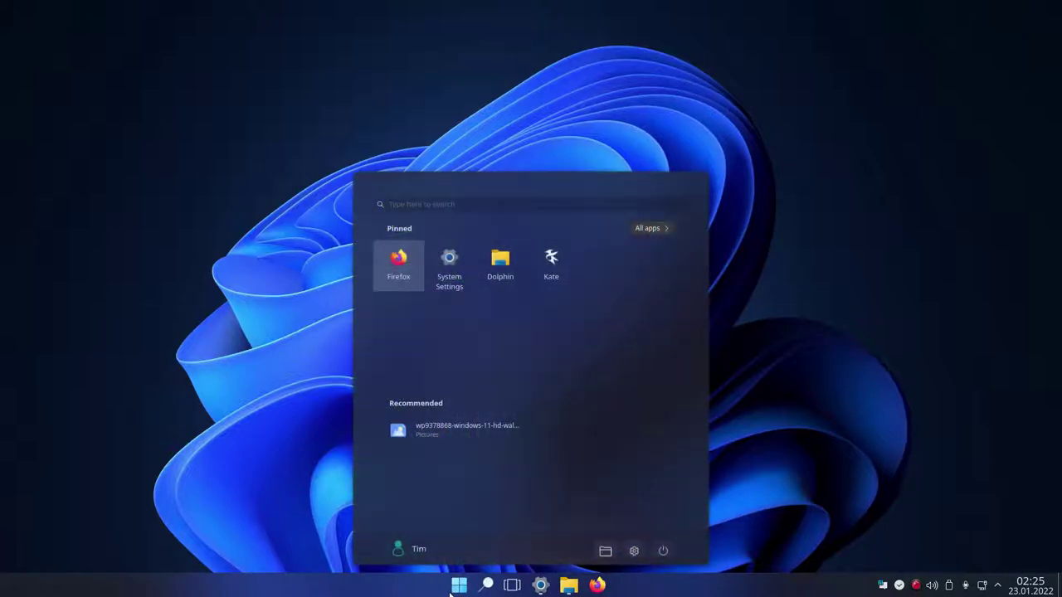
pyautogui.click(648, 228)
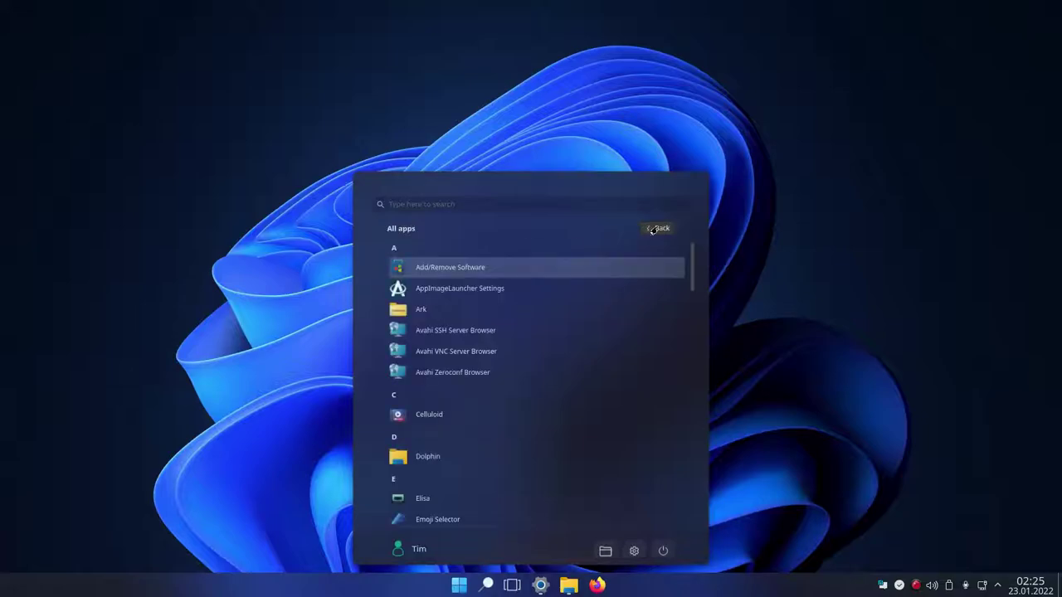
pyautogui.scroll(-8, 508, 420)
pyautogui.scroll(-5, 508, 420)
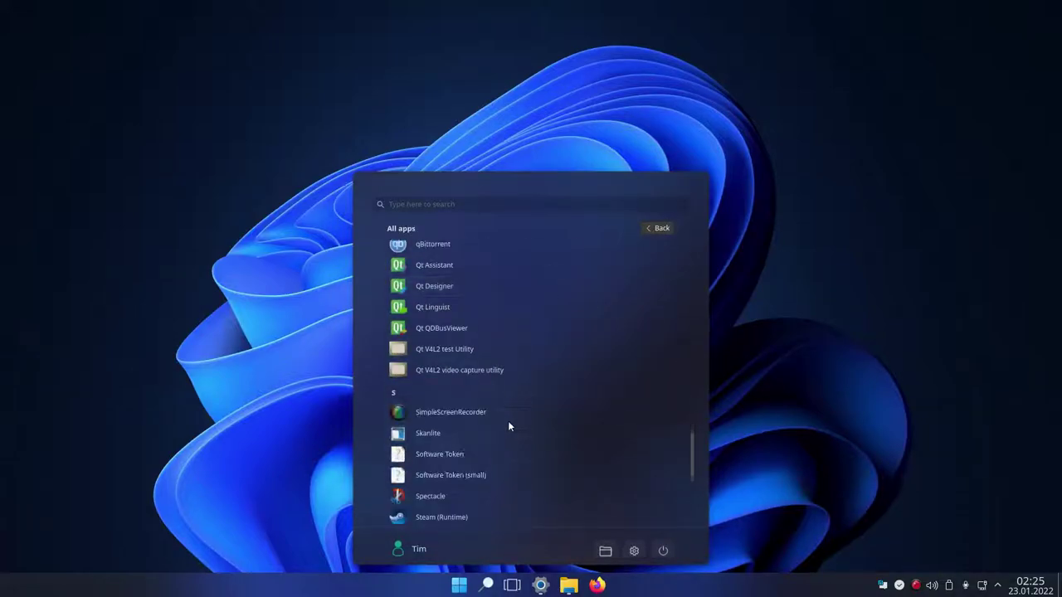
pyautogui.click(767, 369)
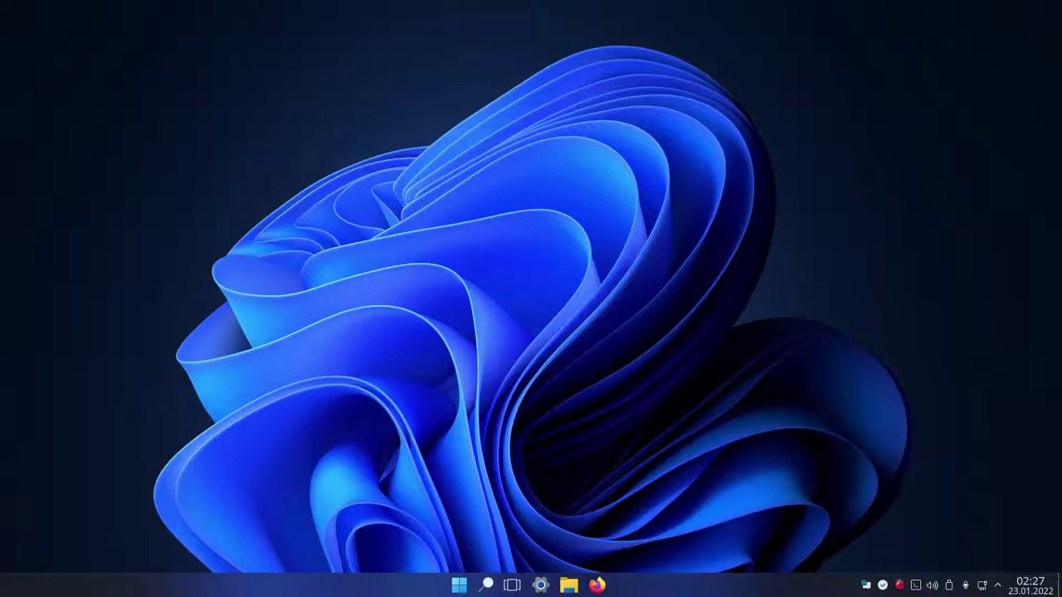
# - Lock the desktop and panel widgets from the Show Desktop strip's menu
pyautogui.rightClick(265, 585)
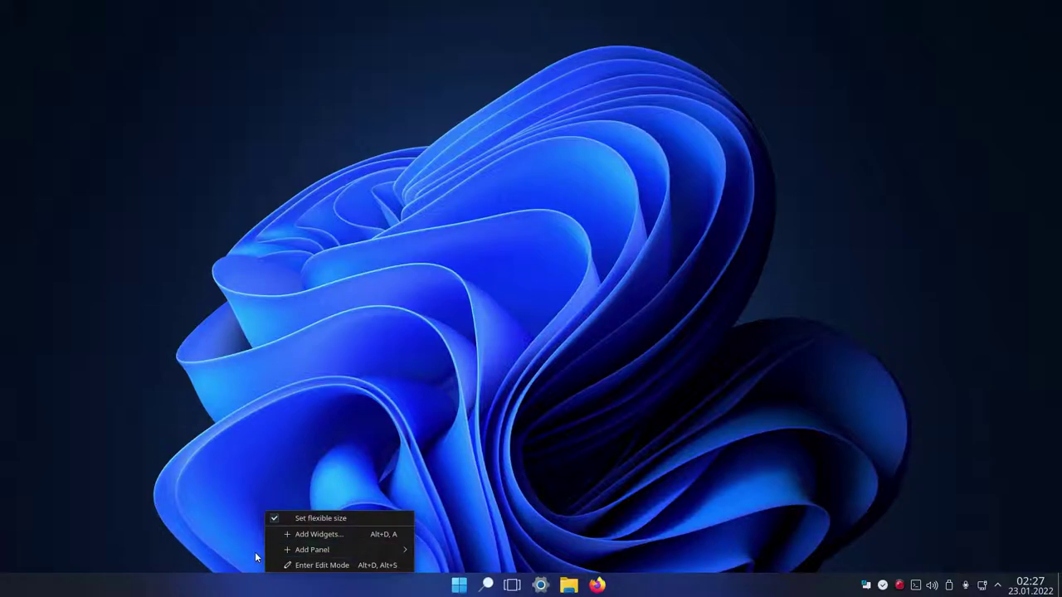
pyautogui.moveTo(385, 551)
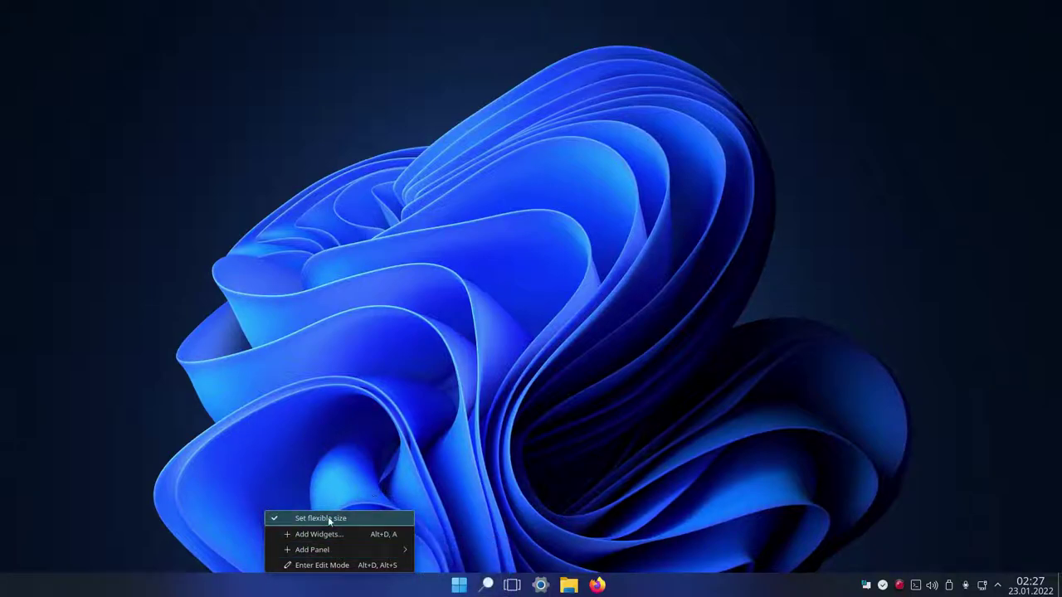
pyautogui.click(399, 446)
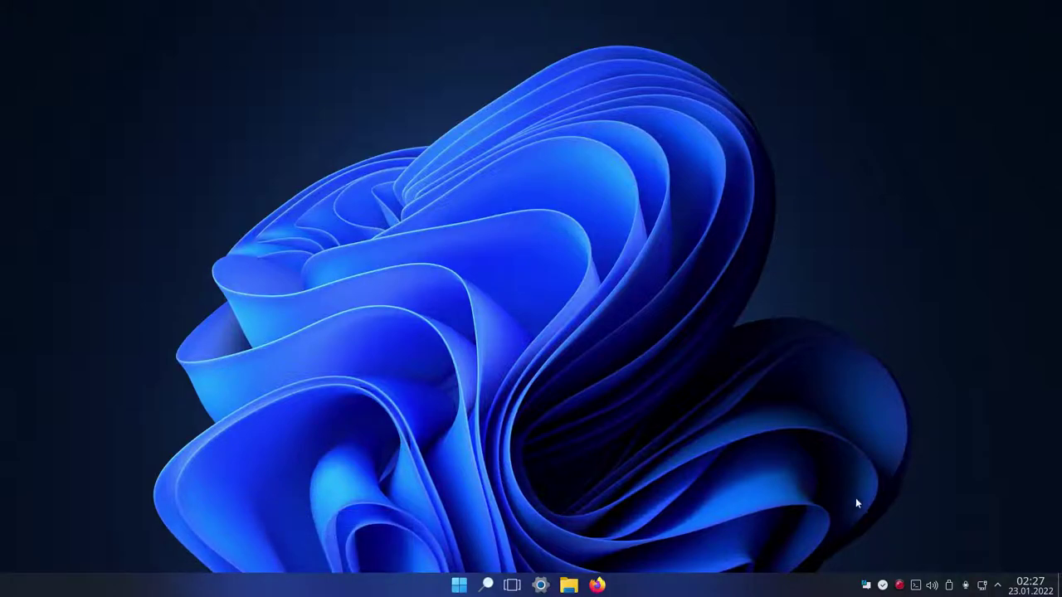
pyautogui.rightClick(1059, 584)
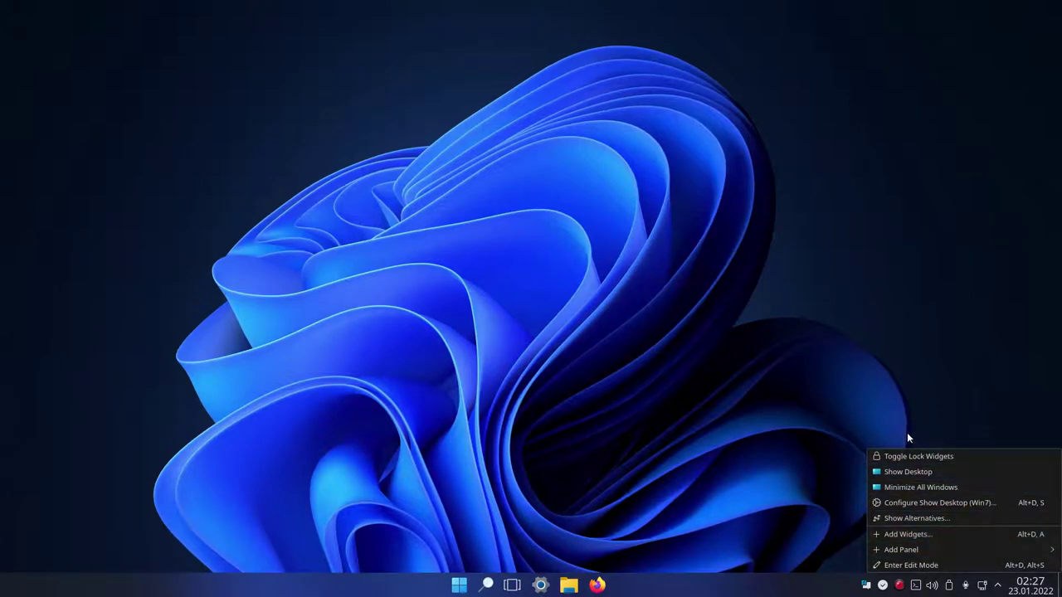
pyautogui.click(977, 452)
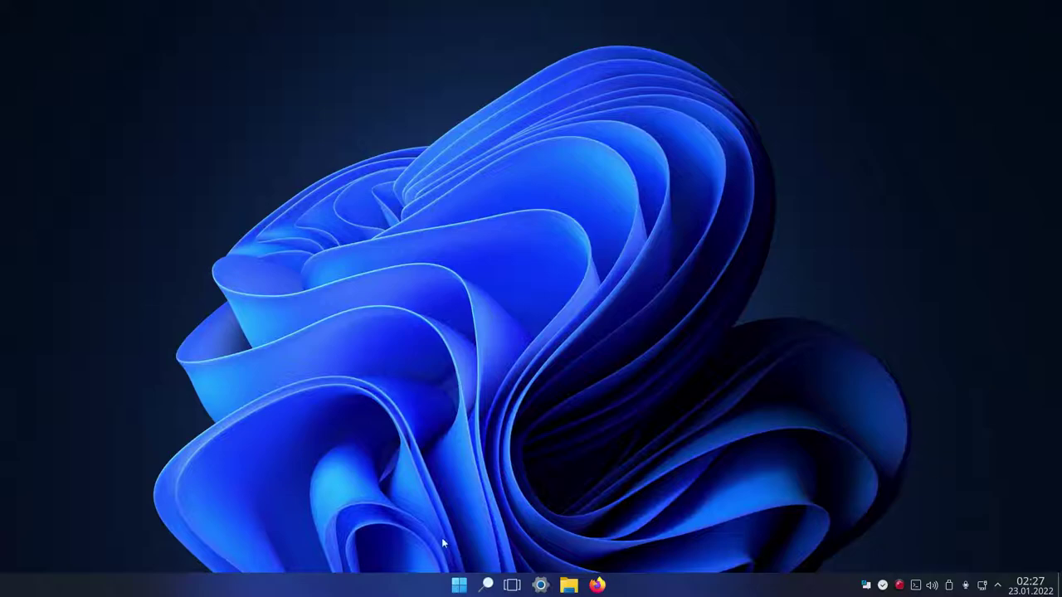
# - Check the right-click menus of the Menu 11 and window overview buttons
pyautogui.moveTo(401, 578)
pyautogui.rightClick(459, 585)
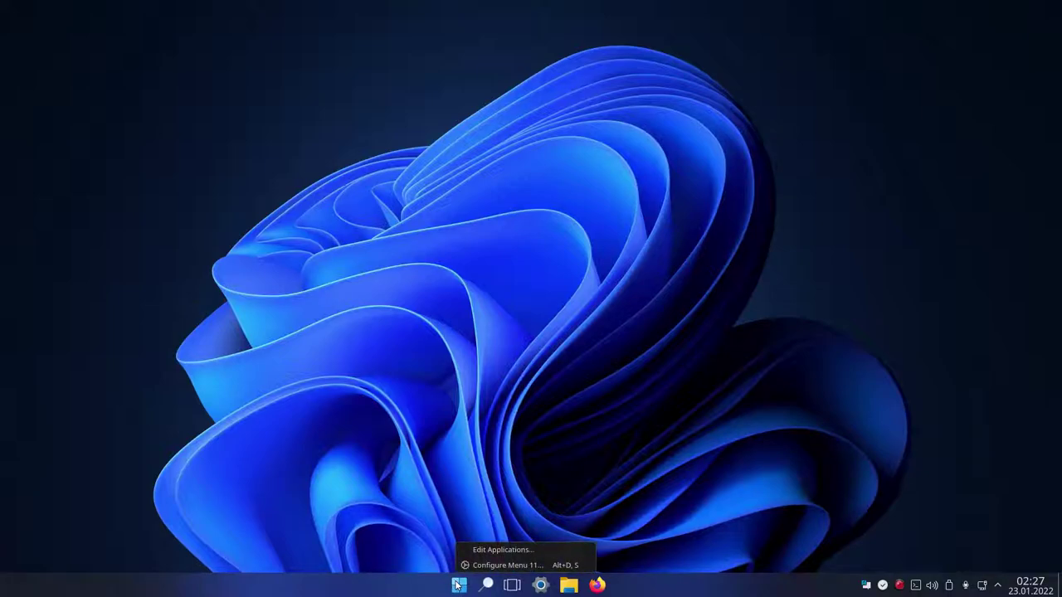
pyautogui.click(519, 530)
pyautogui.rightClick(512, 585)
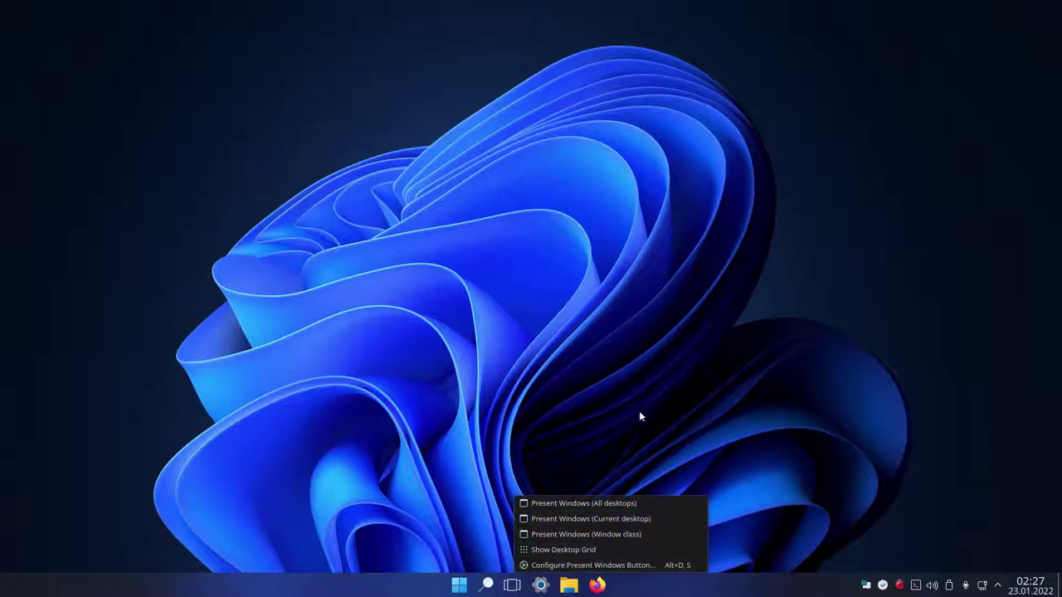
pyautogui.click(645, 441)
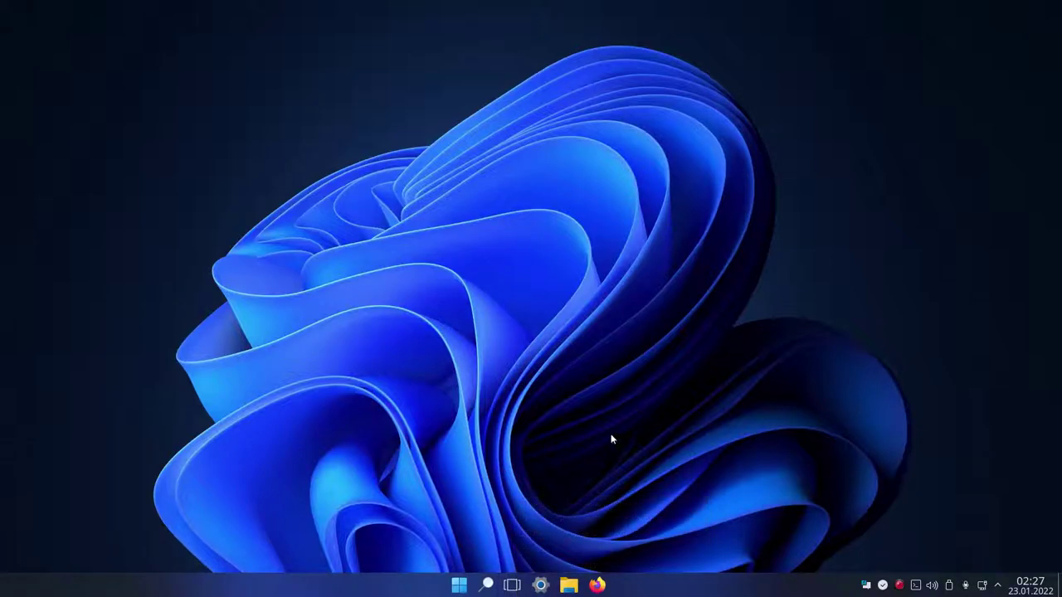